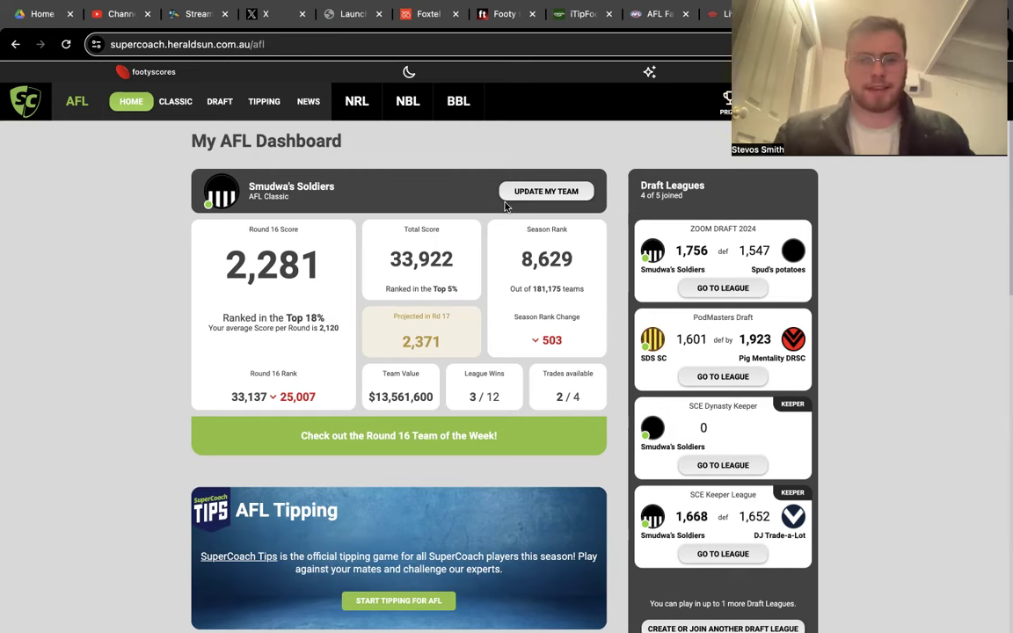
Open the Smudwa's Soldiers Classic team for Round 17 from the dashboard card.
{"action": "left_click", "coordinate": [535, 192]}
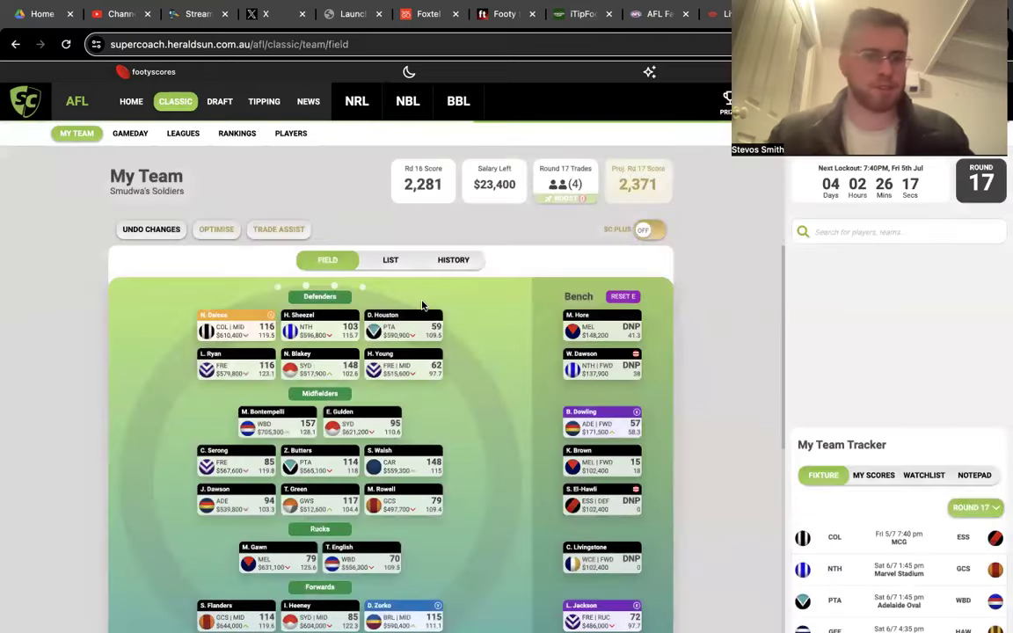
{"action": "scroll", "coordinate": [422, 305], "scroll_direction": "down", "scroll_amount": 2}
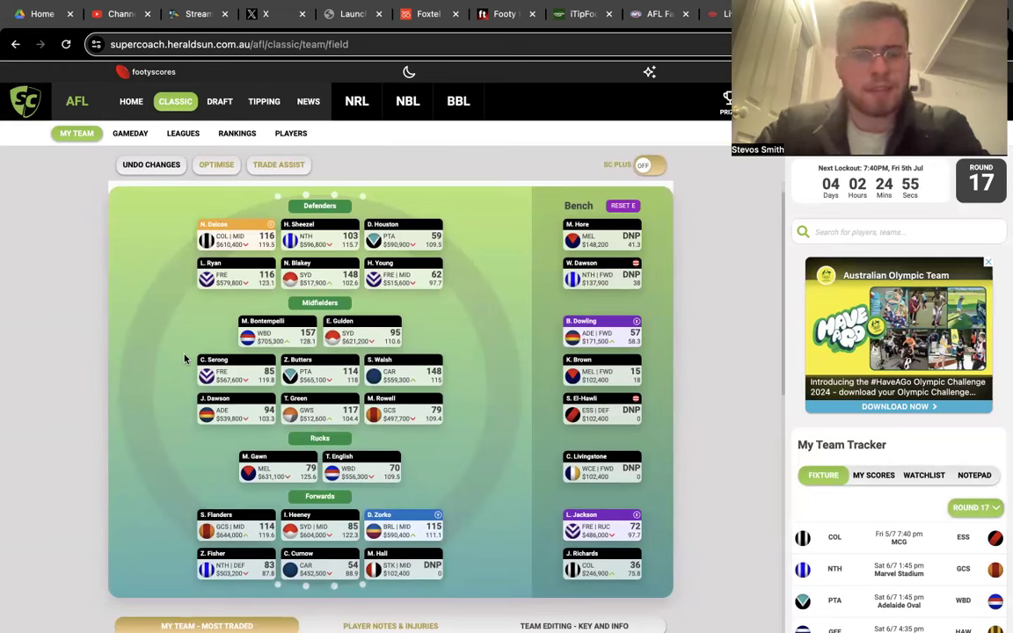
{"action": "mouse_move", "coordinate": [310, 246]}
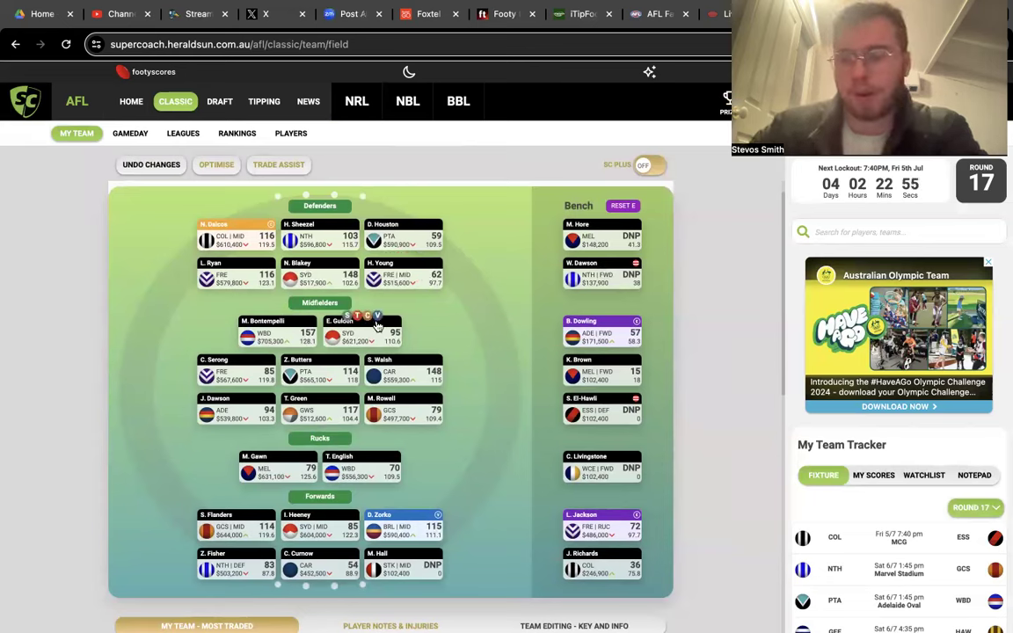
{"action": "scroll", "coordinate": [888, 545], "scroll_direction": "down", "scroll_amount": 3}
Scroll up to the My Team Tracker's ROUND 17 round selector.
{"action": "scroll", "coordinate": [853, 593], "scroll_direction": "up", "scroll_amount": 3}
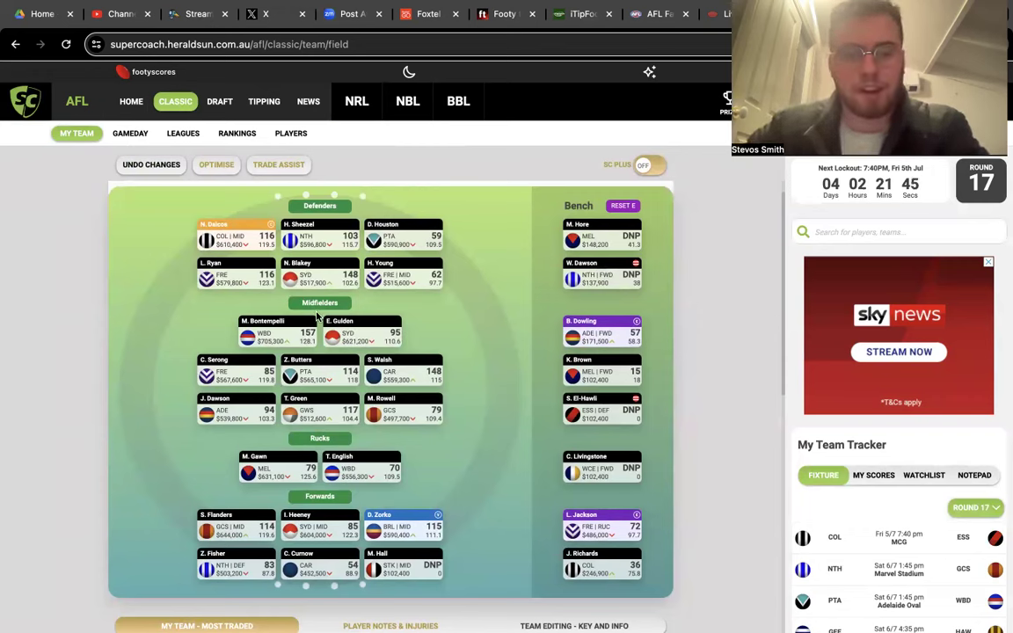
{"action": "mouse_move", "coordinate": [356, 345]}
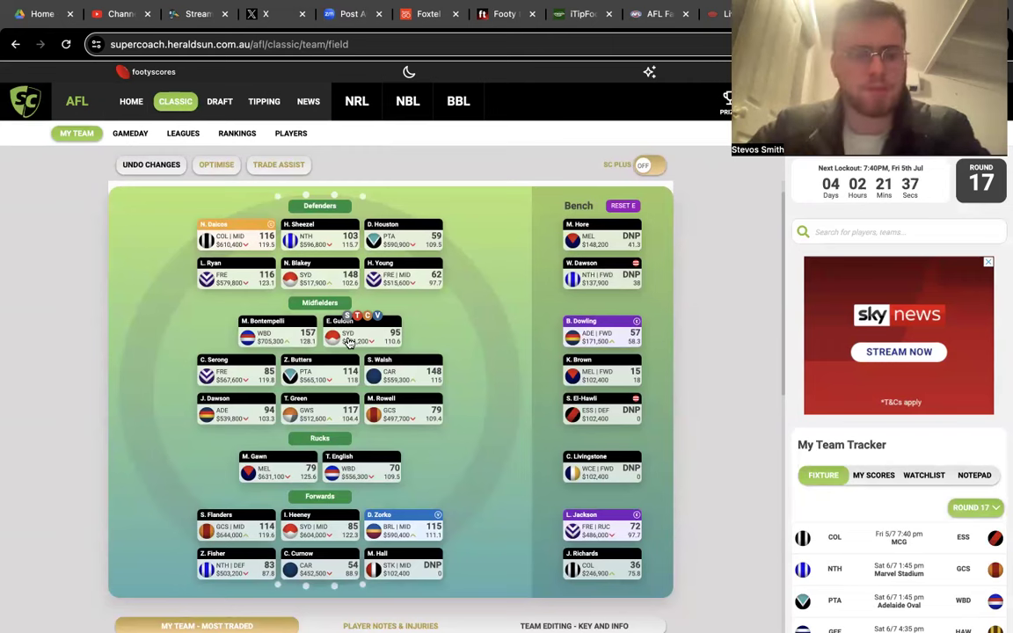
{"action": "mouse_move", "coordinate": [239, 381]}
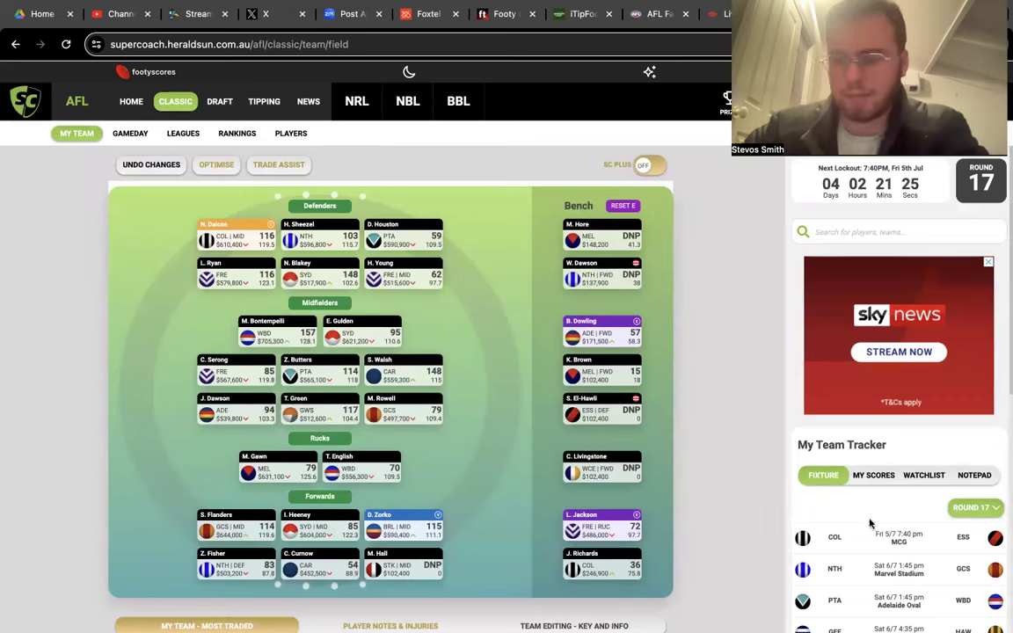
Open the tracker's round list, then dismiss it, keeping Round 17 selected.
{"action": "left_click", "coordinate": [978, 507]}
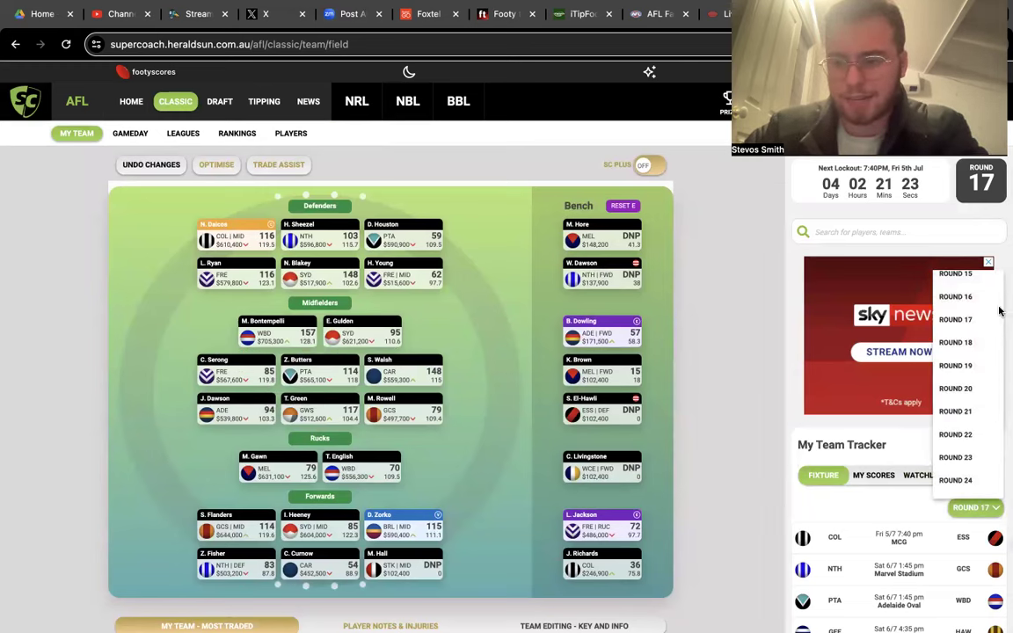
{"action": "left_click", "coordinate": [458, 349]}
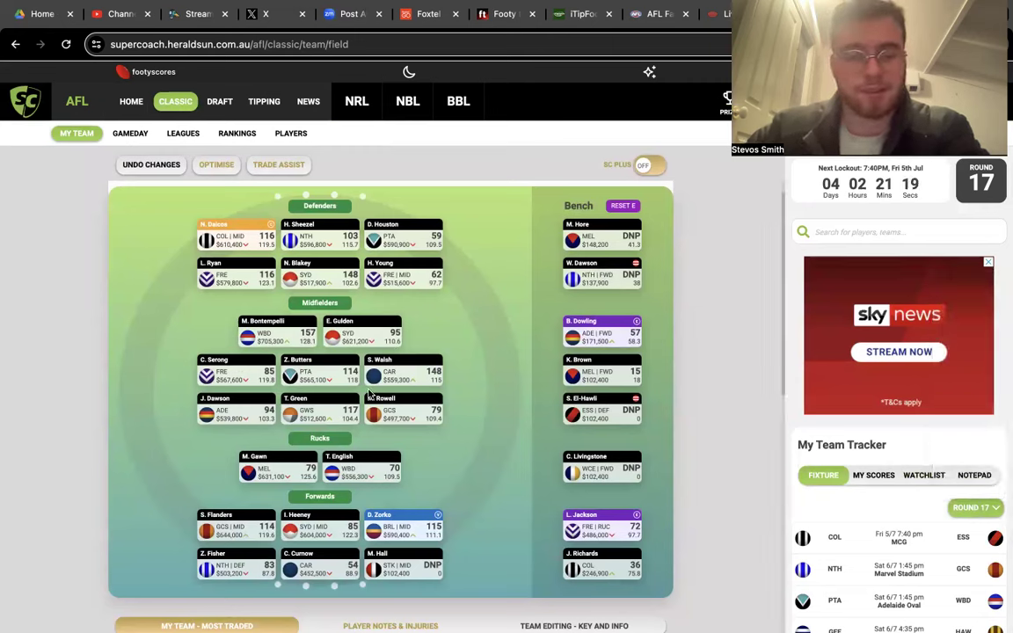
{"action": "mouse_move", "coordinate": [407, 368]}
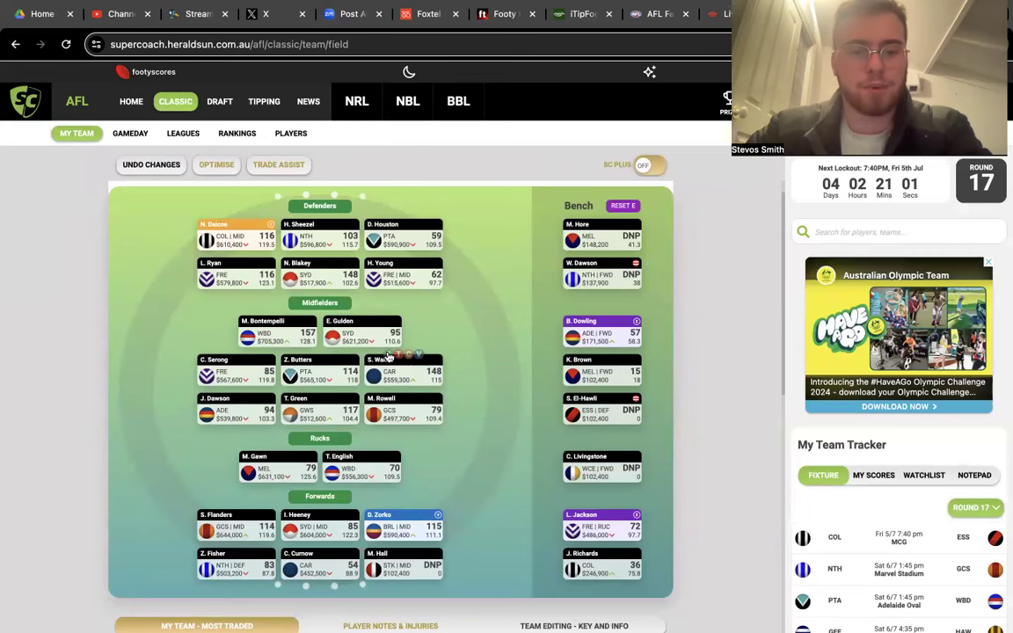
{"action": "left_click", "coordinate": [408, 376]}
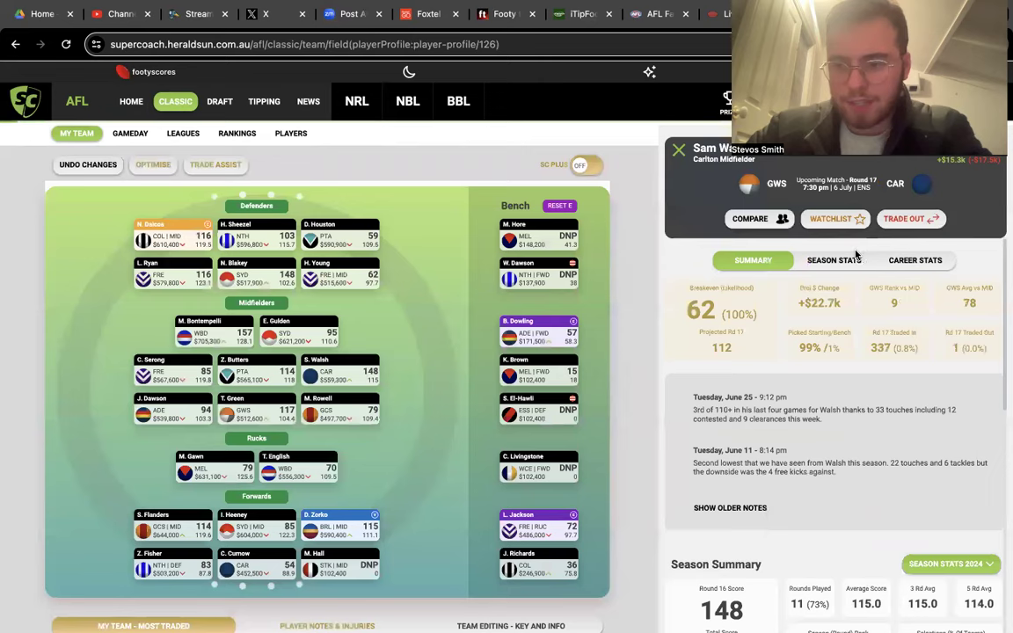
{"action": "left_click", "coordinate": [834, 260]}
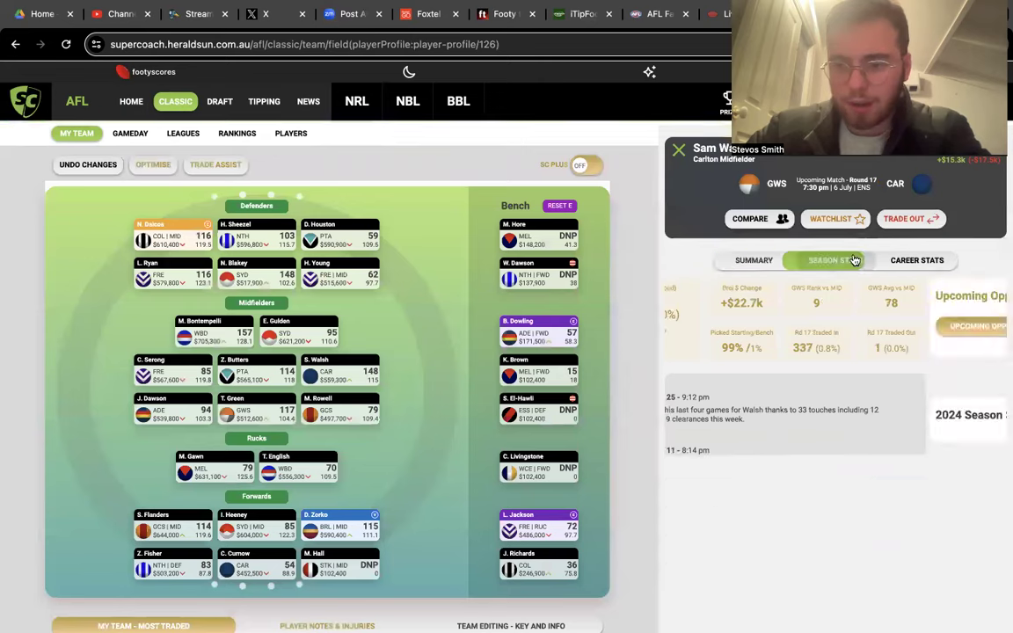
{"action": "scroll", "coordinate": [799, 459], "scroll_direction": "down", "scroll_amount": 5}
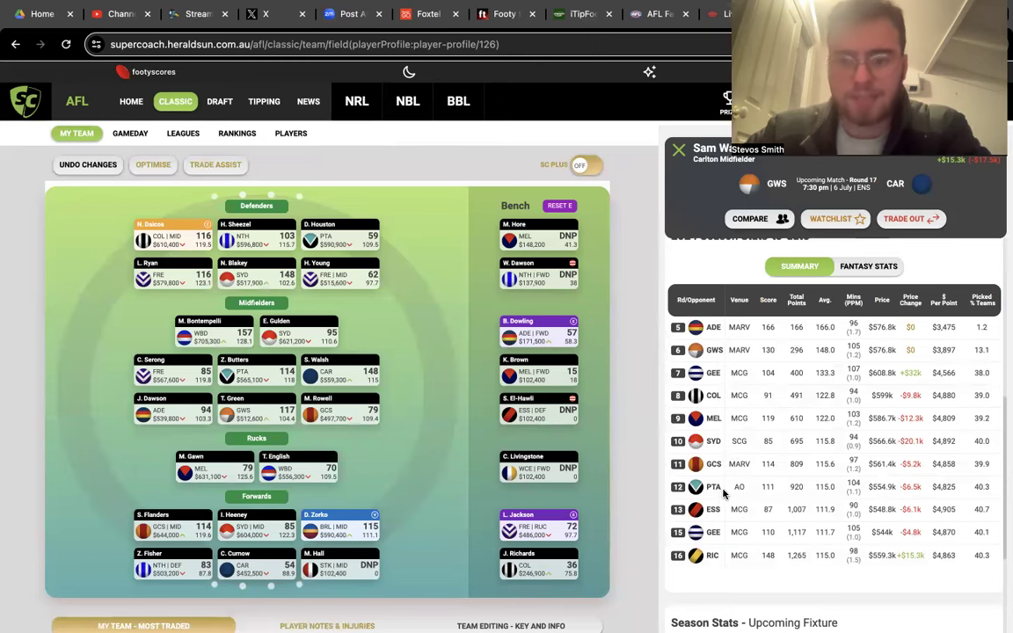
{"action": "left_click", "coordinate": [677, 154]}
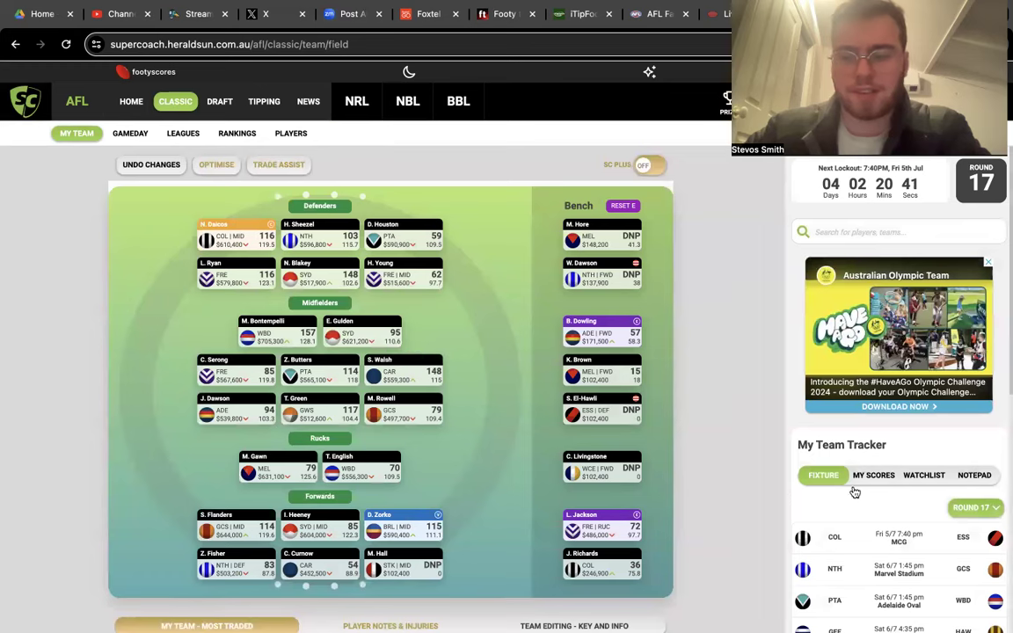
{"action": "mouse_move", "coordinate": [417, 369]}
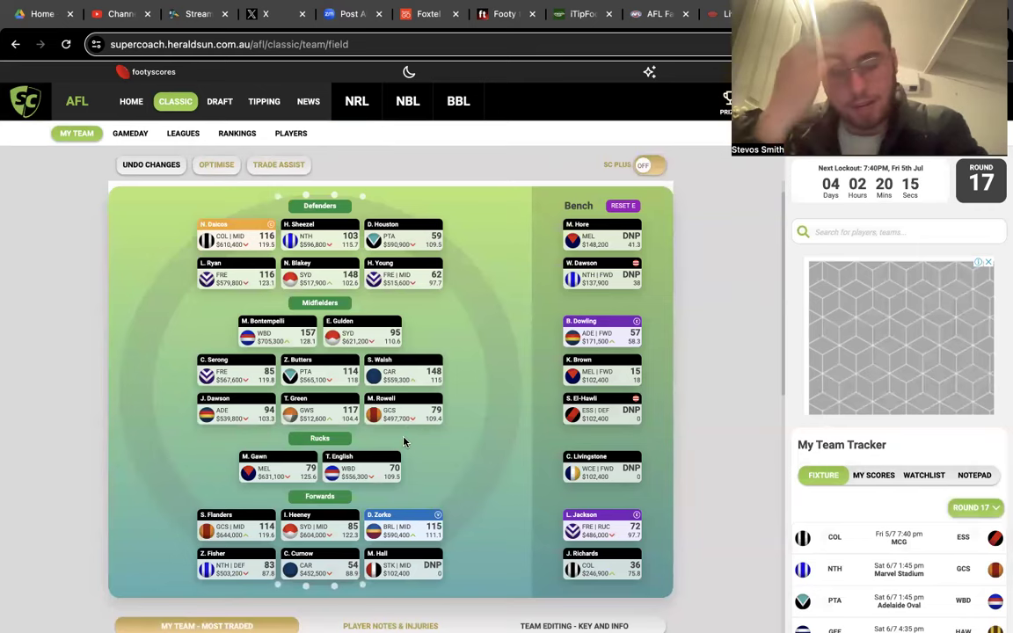
{"action": "left_click", "coordinate": [414, 411]}
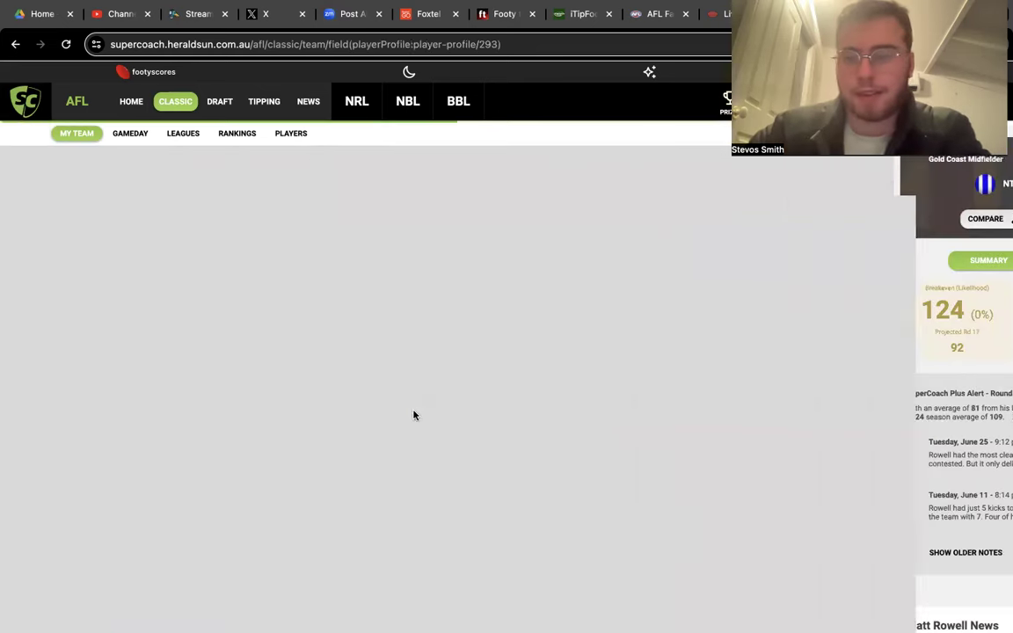
{"action": "left_click", "coordinate": [853, 261]}
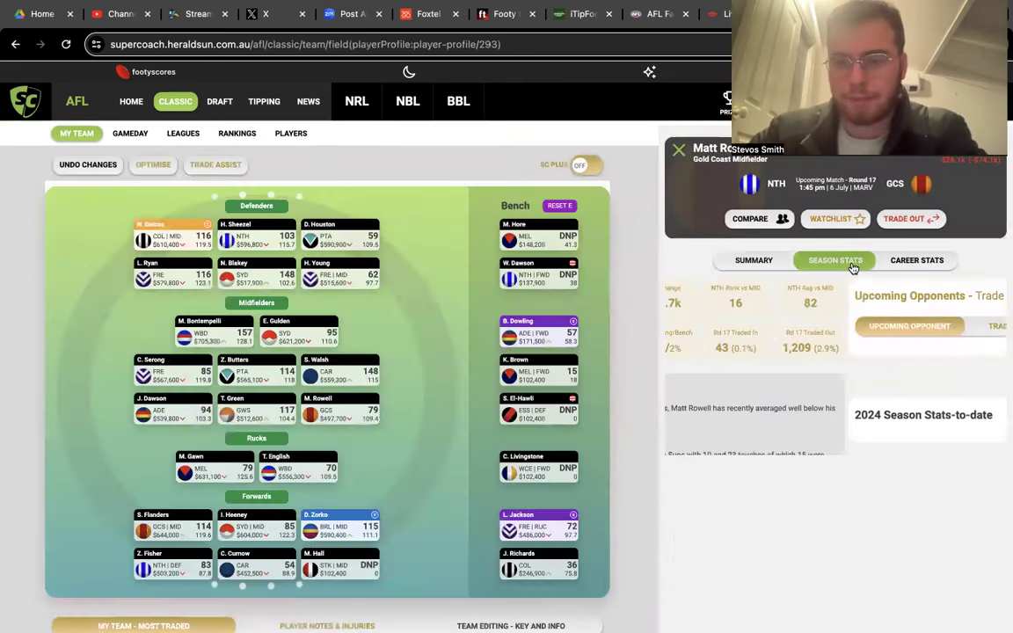
{"action": "left_click", "coordinate": [765, 264]}
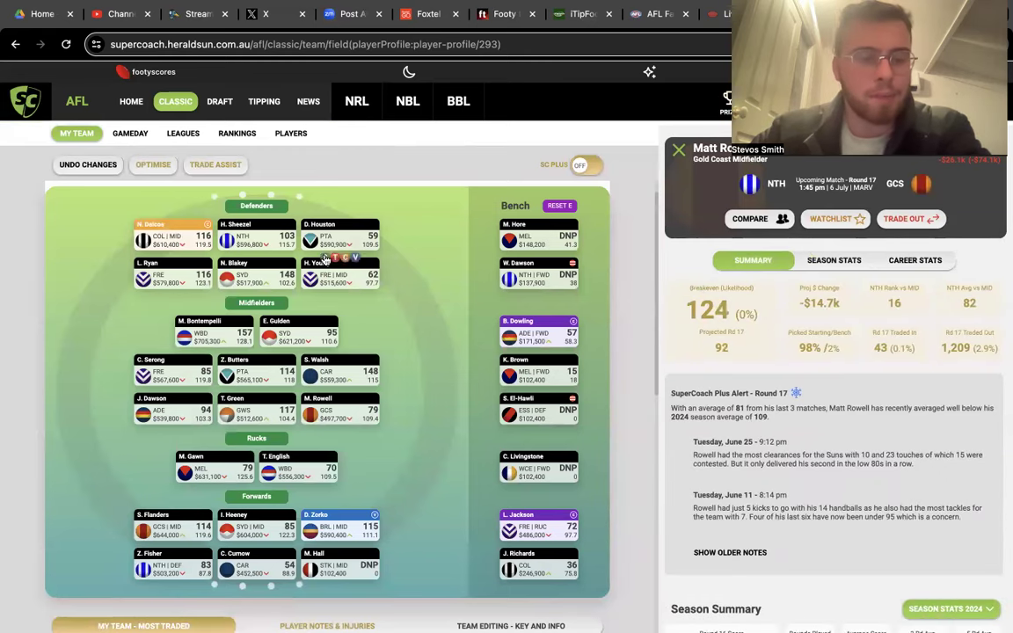
{"action": "scroll", "coordinate": [930, 431], "scroll_direction": "down", "scroll_amount": 3}
{"action": "left_click", "coordinate": [930, 429]}
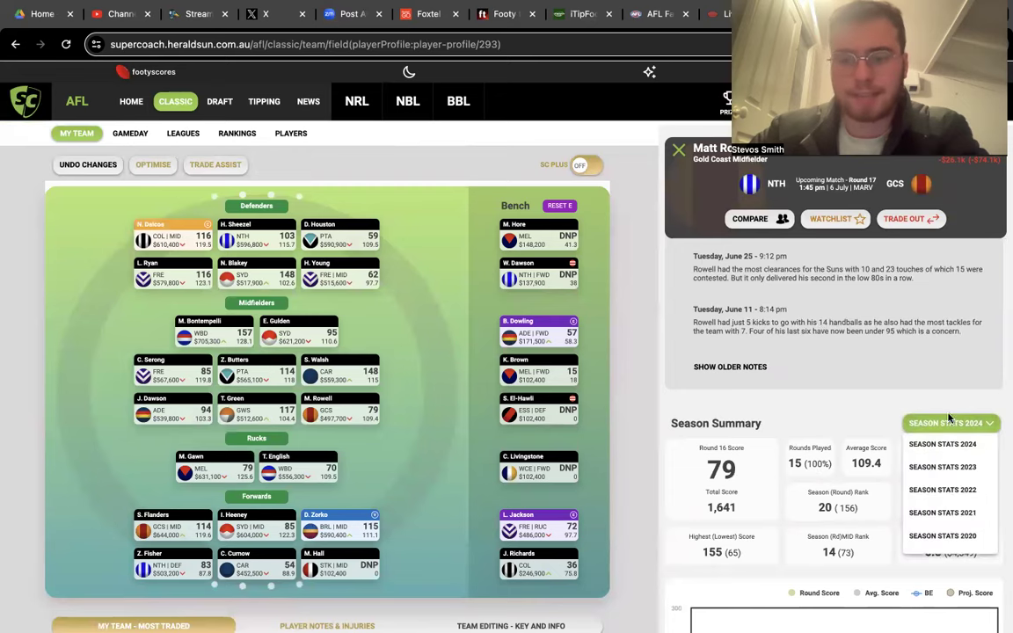
{"action": "left_click", "coordinate": [942, 465]}
{"action": "scroll", "coordinate": [809, 378], "scroll_direction": "up", "scroll_amount": 1}
{"action": "scroll", "coordinate": [809, 378], "scroll_direction": "down", "scroll_amount": 5}
{"action": "scroll", "coordinate": [809, 378], "scroll_direction": "up", "scroll_amount": 5}
{"action": "scroll", "coordinate": [808, 379], "scroll_direction": "up", "scroll_amount": 1}
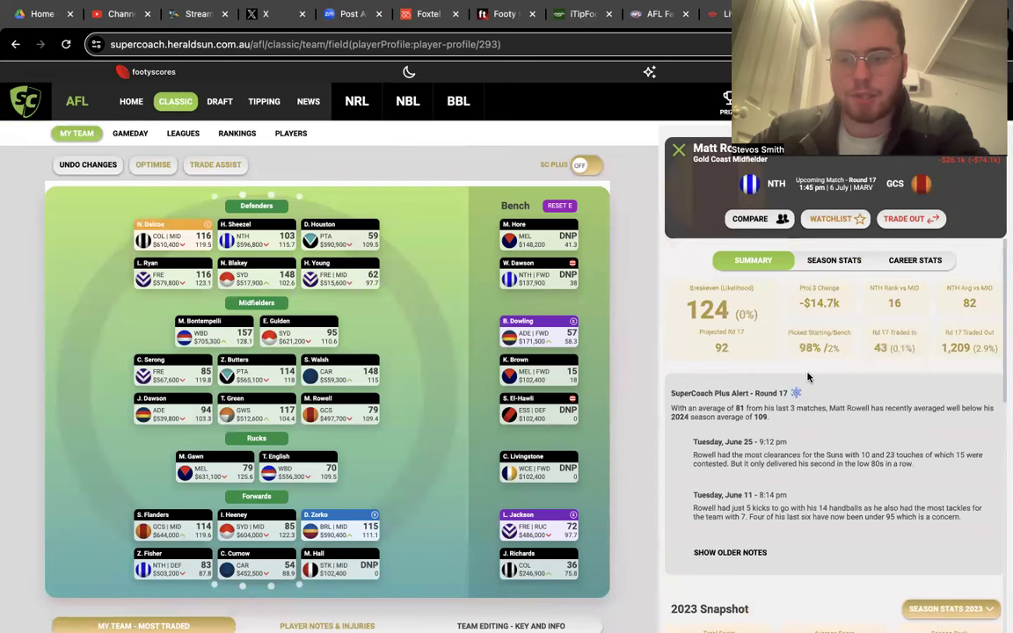
Show Rowell's 2023 round-by-round Season Stats through round 24, averaging 102.3.
{"action": "left_click", "coordinate": [833, 261]}
{"action": "scroll", "coordinate": [809, 434], "scroll_direction": "down", "scroll_amount": 5}
{"action": "scroll", "coordinate": [809, 435], "scroll_direction": "up", "scroll_amount": 4}
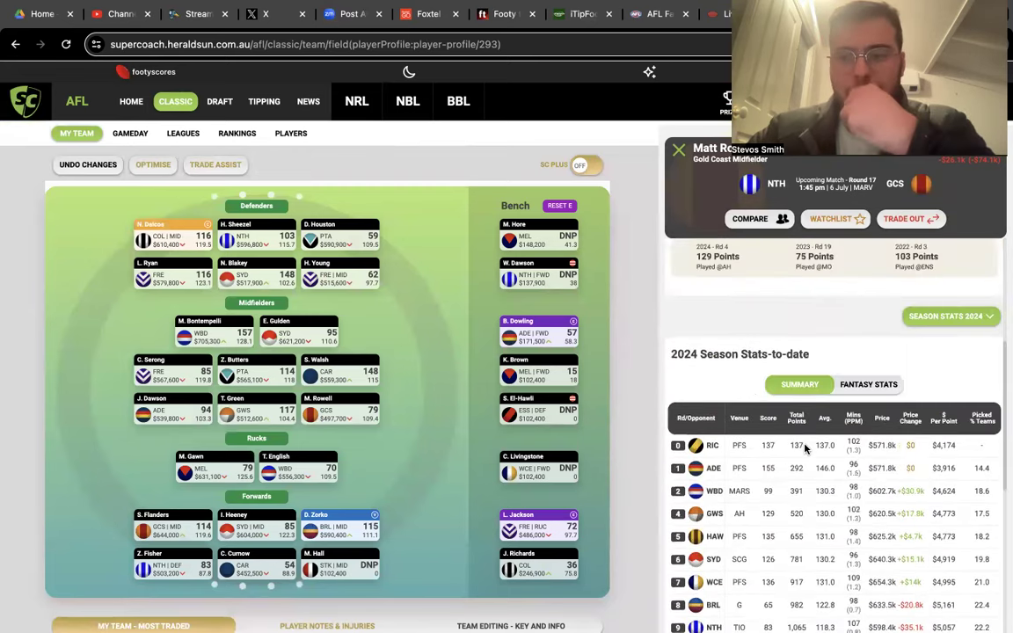
{"action": "scroll", "coordinate": [804, 447], "scroll_direction": "down", "scroll_amount": 1}
{"action": "left_click", "coordinate": [964, 299]}
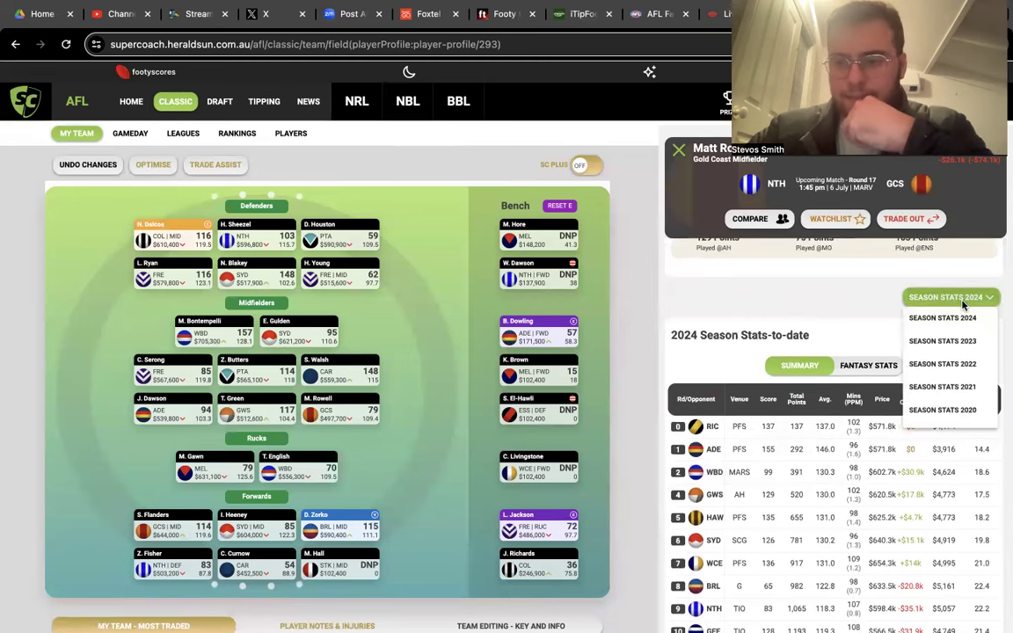
{"action": "left_click", "coordinate": [943, 343]}
{"action": "scroll", "coordinate": [844, 387], "scroll_direction": "down", "scroll_amount": 3}
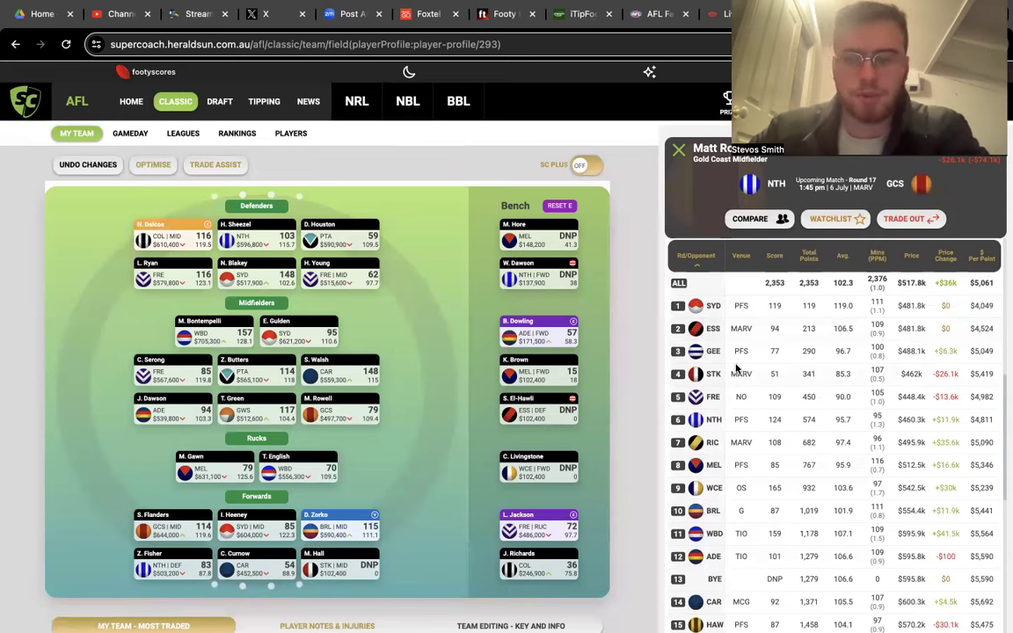
{"action": "scroll", "coordinate": [785, 461], "scroll_direction": "down", "scroll_amount": 1}
{"action": "scroll", "coordinate": [785, 462], "scroll_direction": "down", "scroll_amount": 4}
{"action": "scroll", "coordinate": [728, 526], "scroll_direction": "down", "scroll_amount": 2}
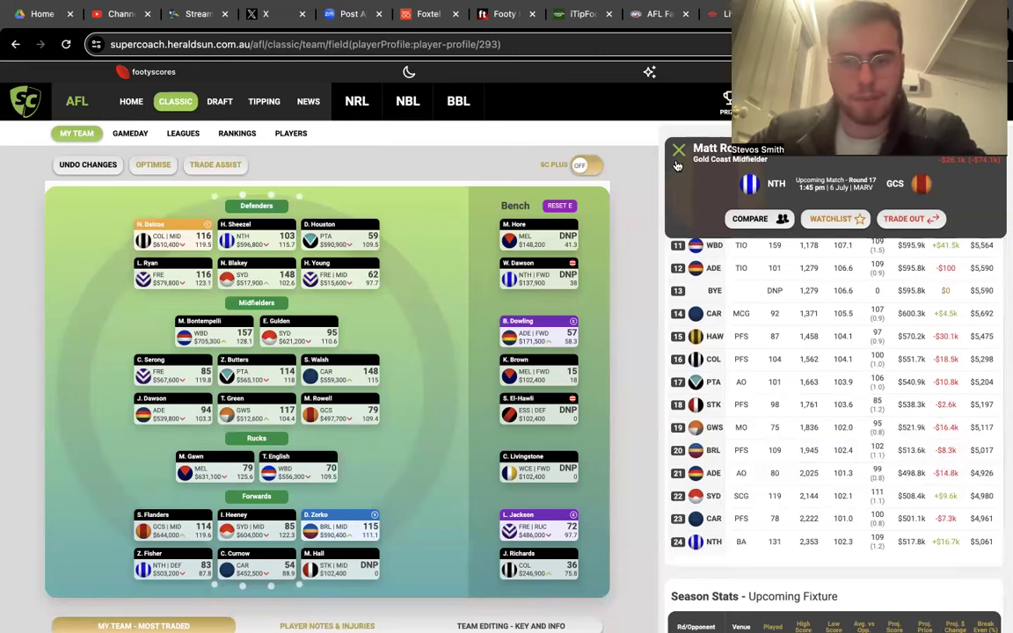
{"action": "left_click", "coordinate": [277, 399]}
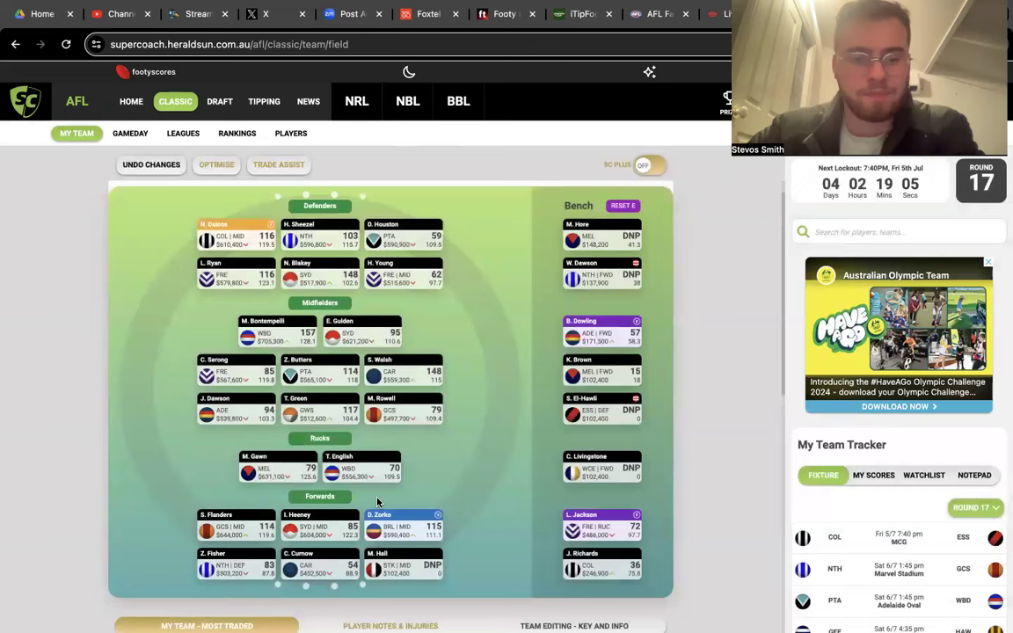
{"action": "mouse_move", "coordinate": [310, 533]}
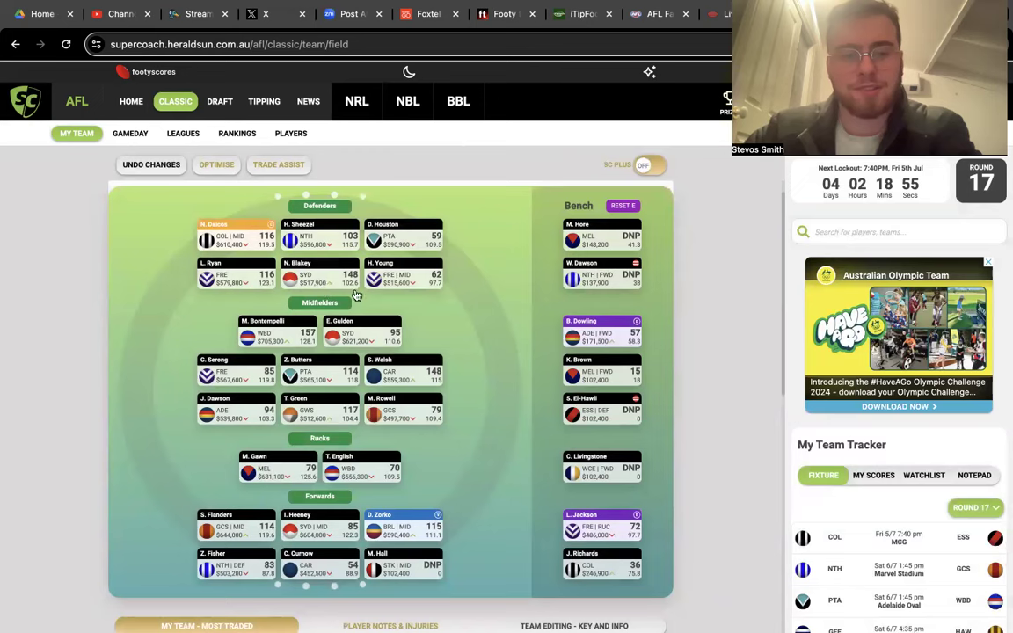
{"action": "mouse_move", "coordinate": [333, 290]}
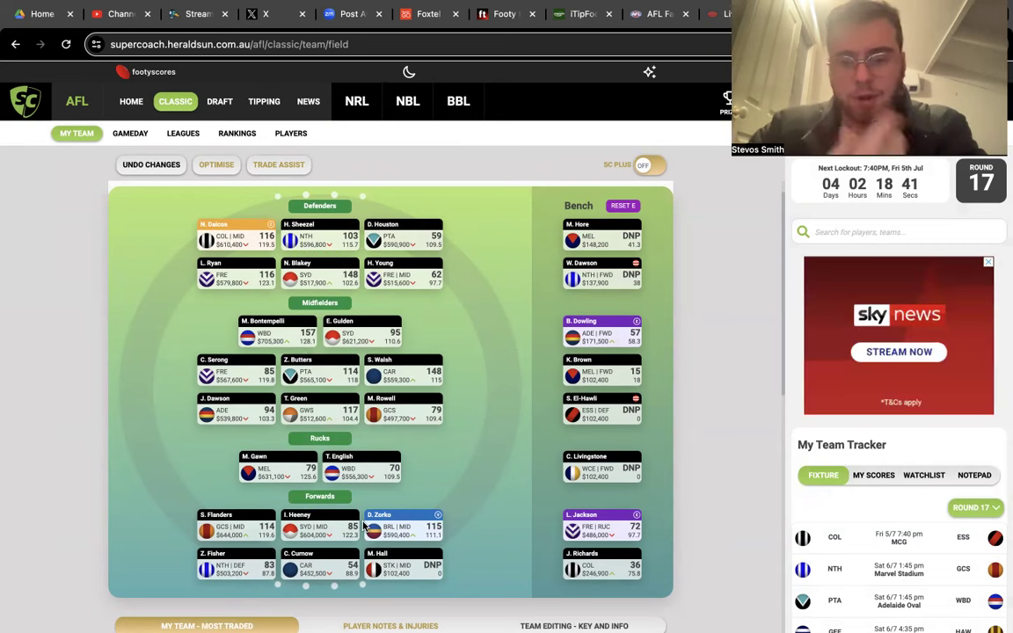
{"action": "scroll", "coordinate": [955, 401], "scroll_direction": "down", "scroll_amount": 3}
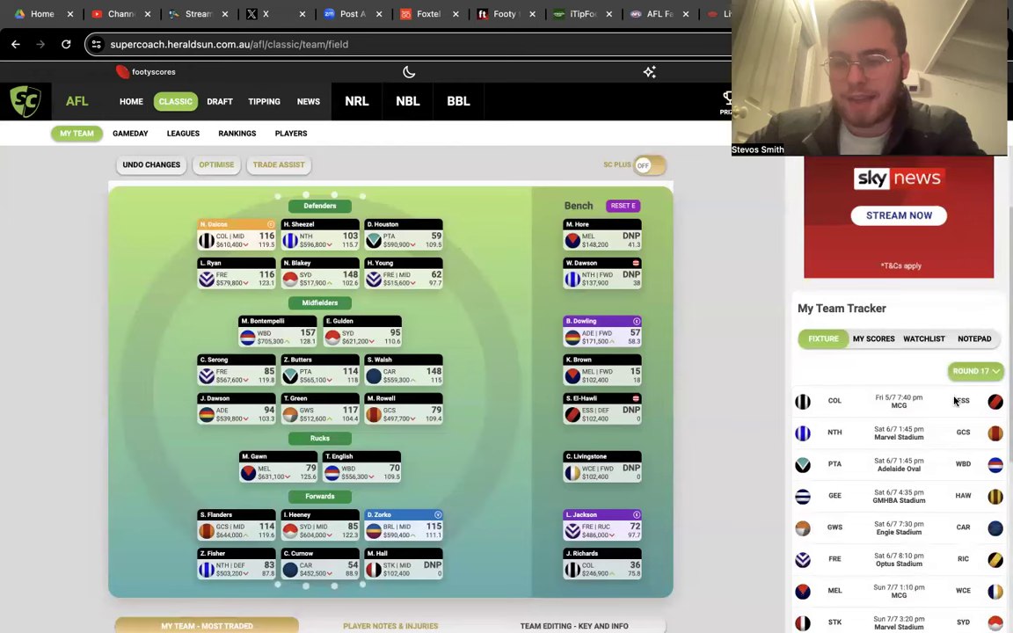
{"action": "left_click", "coordinate": [971, 371]}
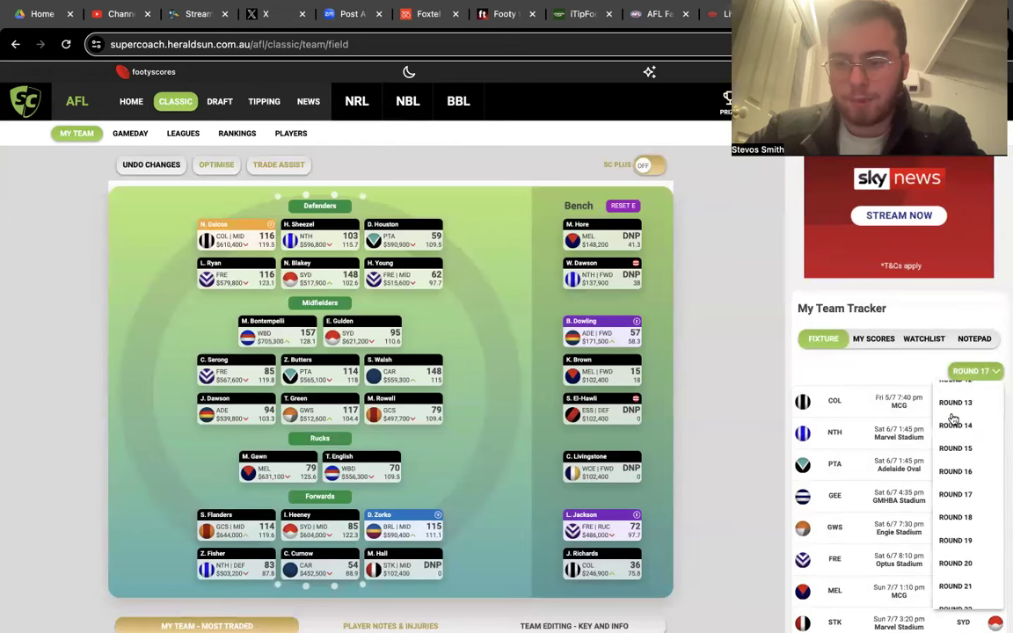
{"action": "left_click", "coordinate": [974, 473]}
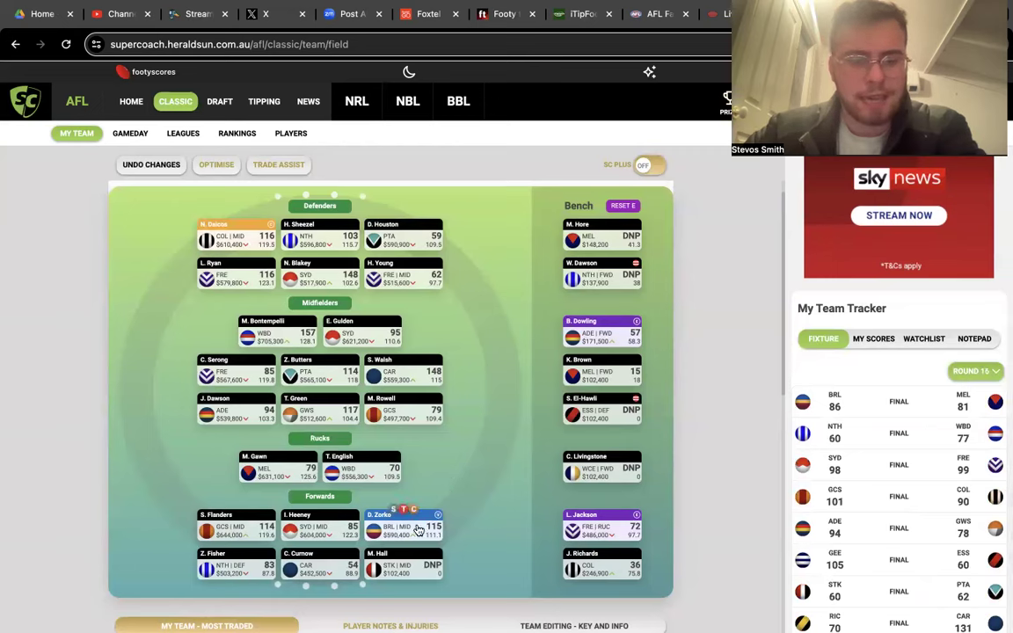
{"action": "mouse_move", "coordinate": [387, 531]}
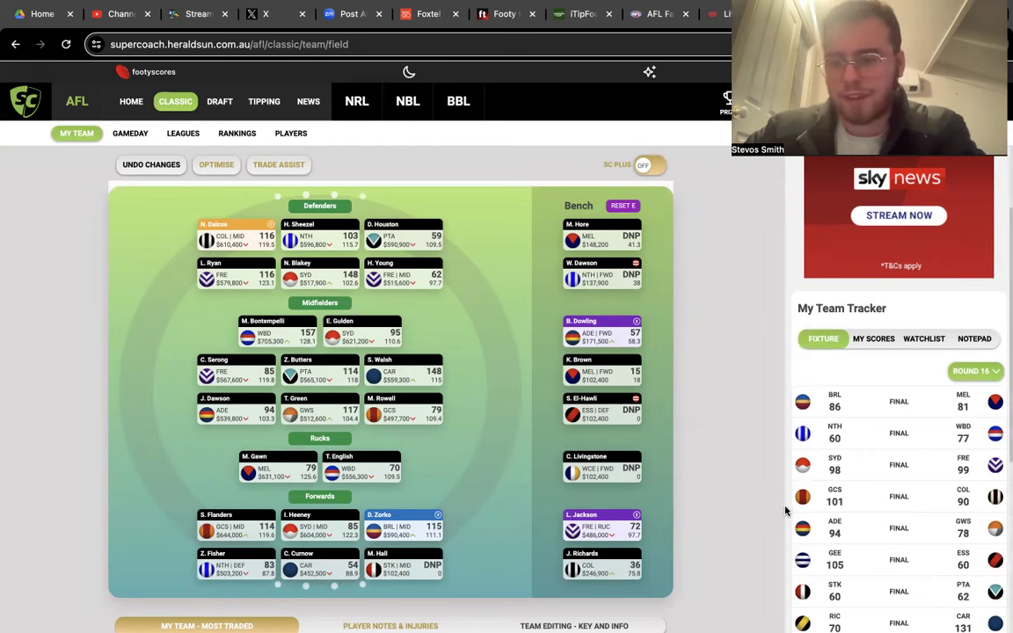
{"action": "scroll", "coordinate": [785, 509], "scroll_direction": "down", "scroll_amount": 3}
{"action": "scroll", "coordinate": [785, 510], "scroll_direction": "up", "scroll_amount": 2}
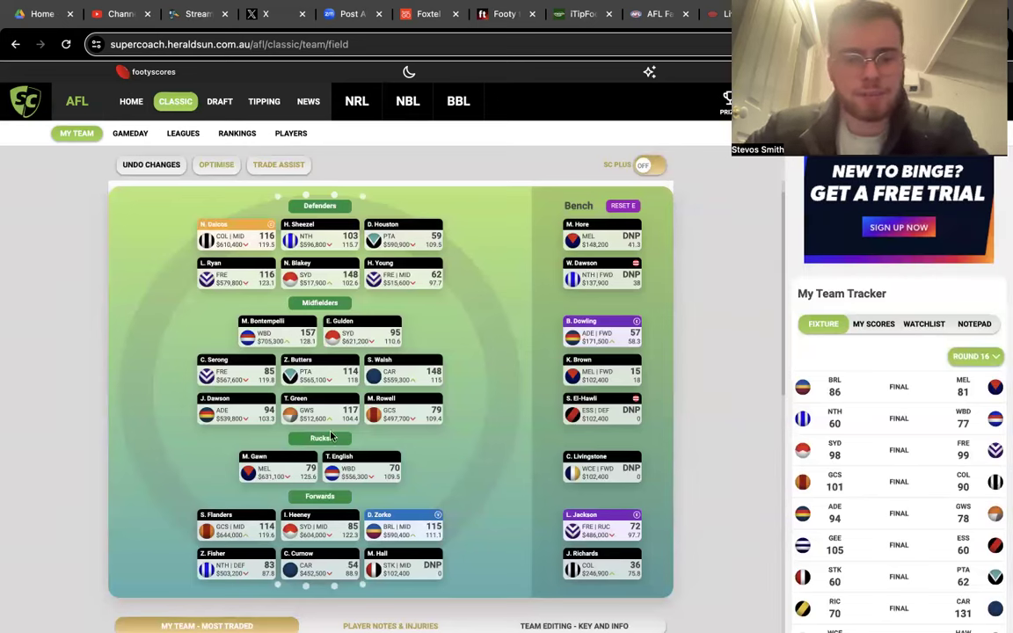
{"action": "mouse_move", "coordinate": [318, 558]}
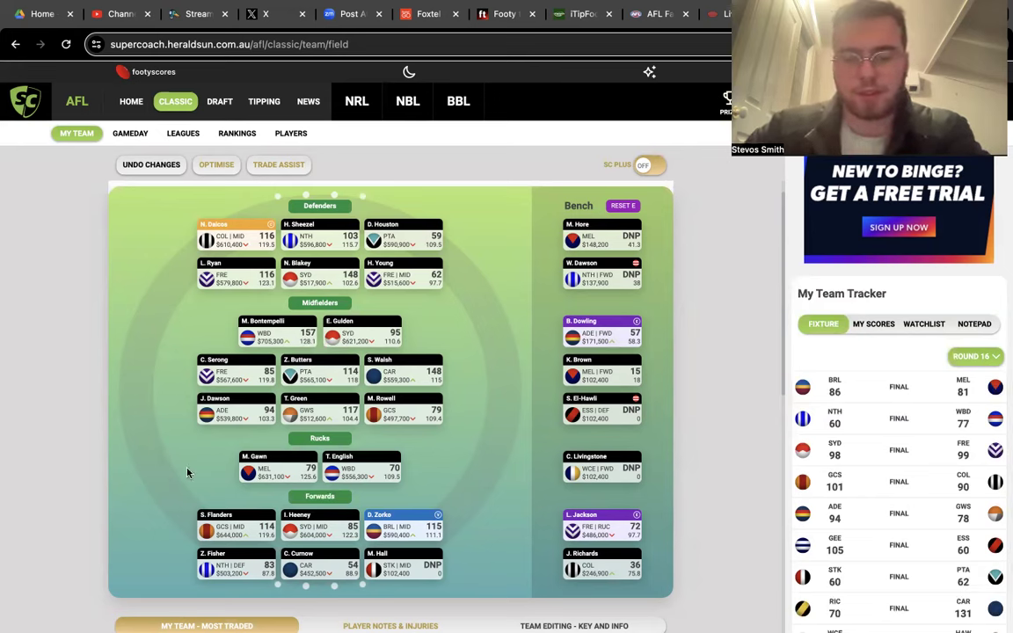
{"action": "left_click", "coordinate": [603, 531]}
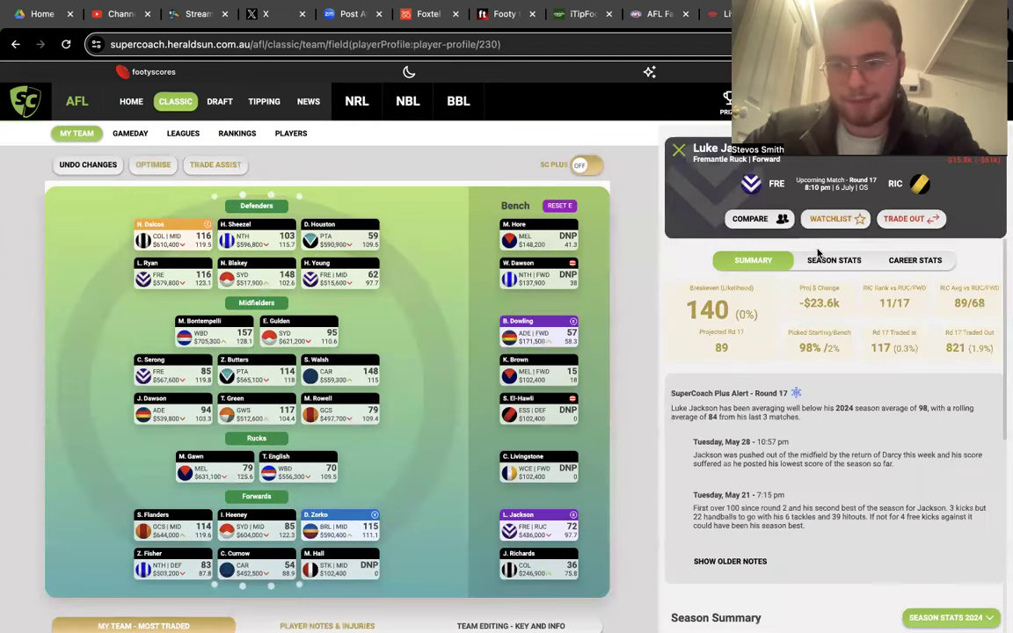
{"action": "left_click", "coordinate": [818, 261]}
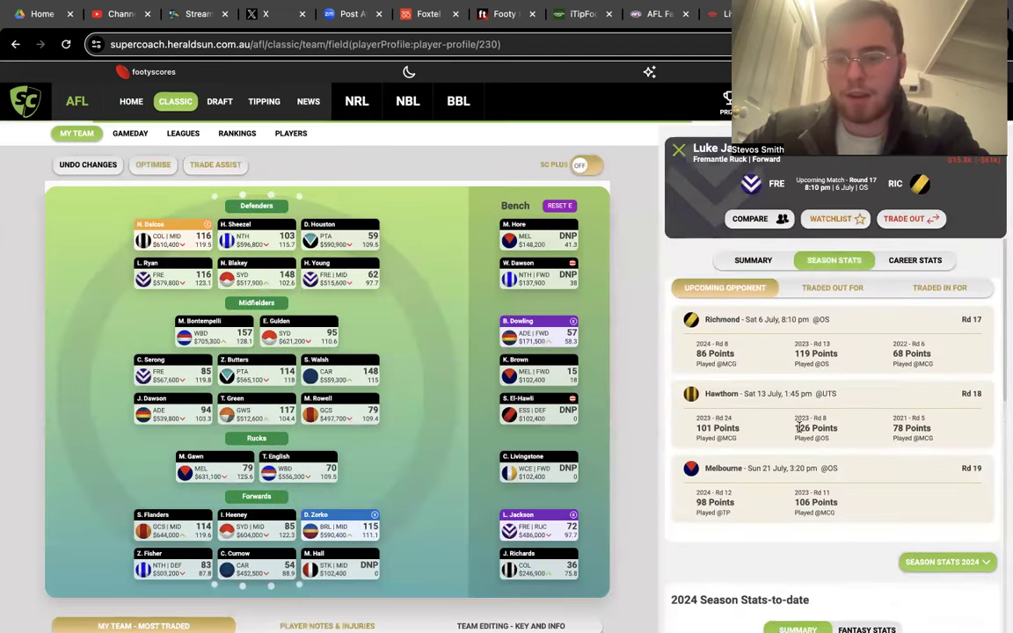
{"action": "scroll", "coordinate": [801, 422], "scroll_direction": "down", "scroll_amount": 10}
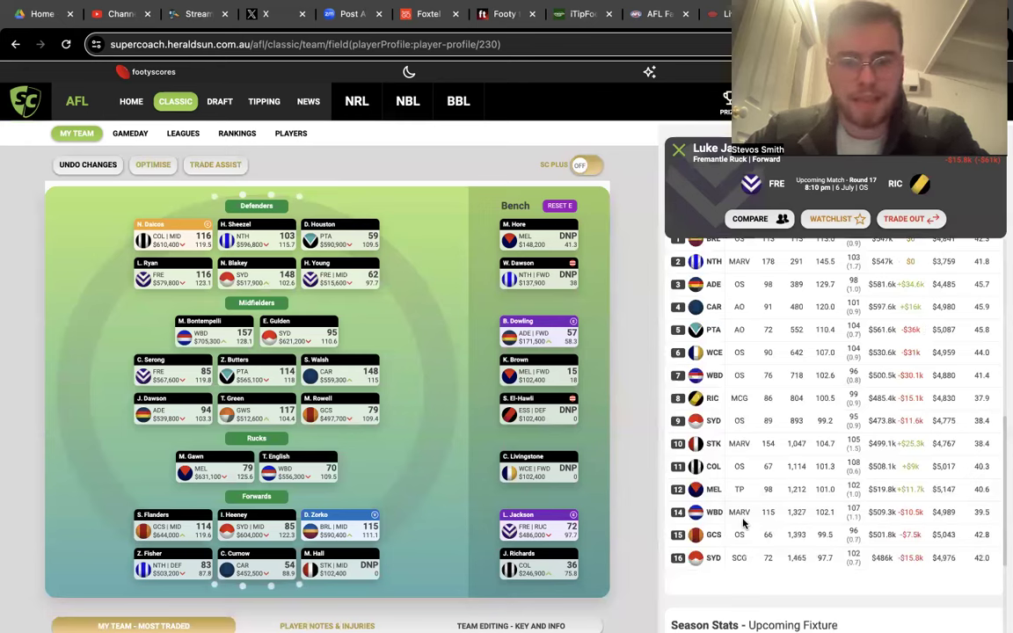
{"action": "left_click", "coordinate": [677, 151]}
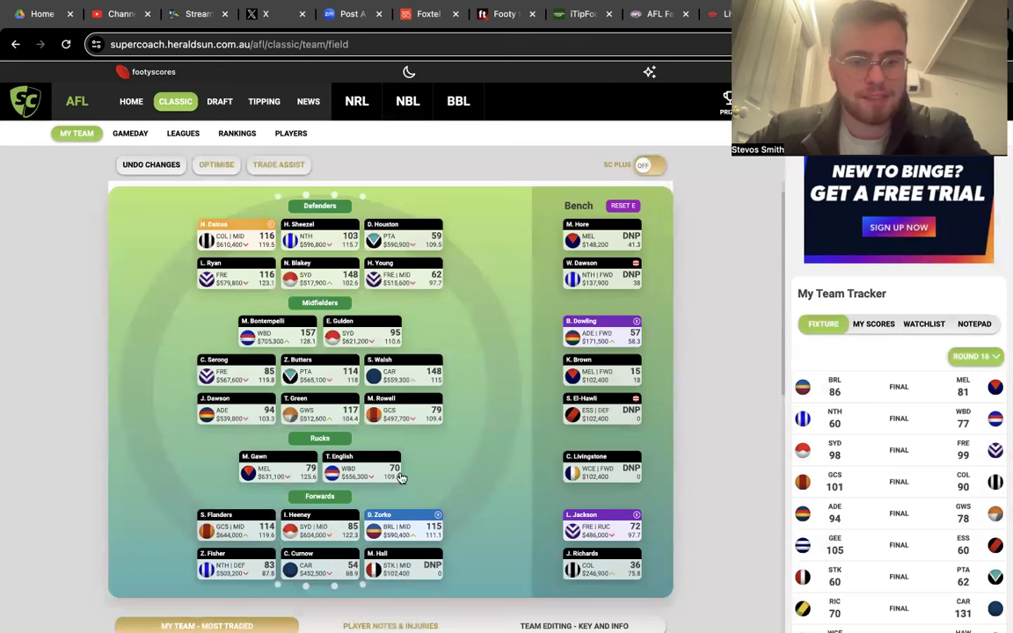
{"action": "mouse_move", "coordinate": [313, 478]}
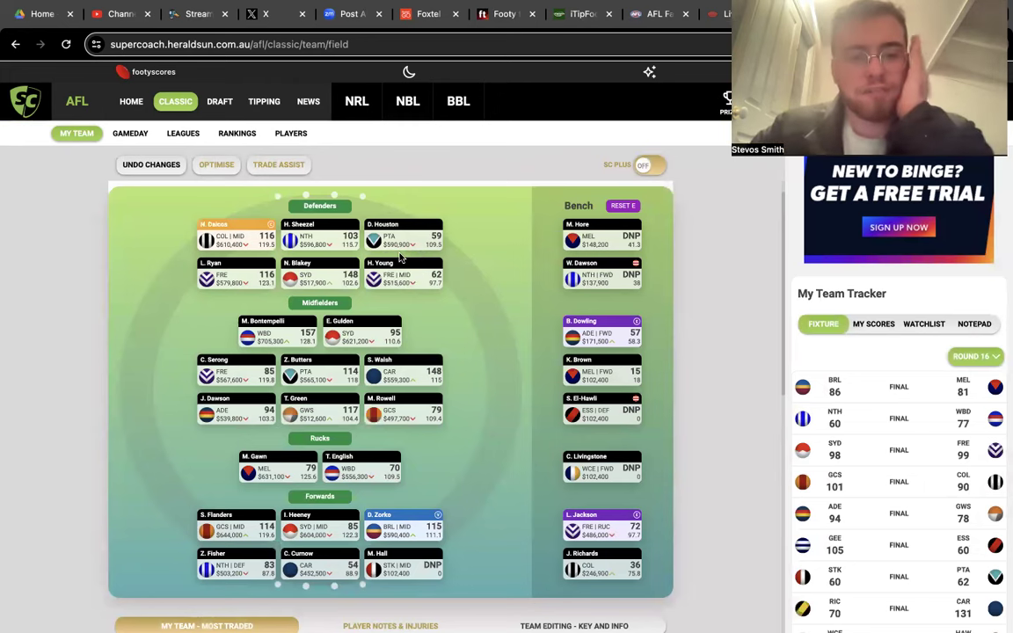
{"action": "mouse_move", "coordinate": [400, 254]}
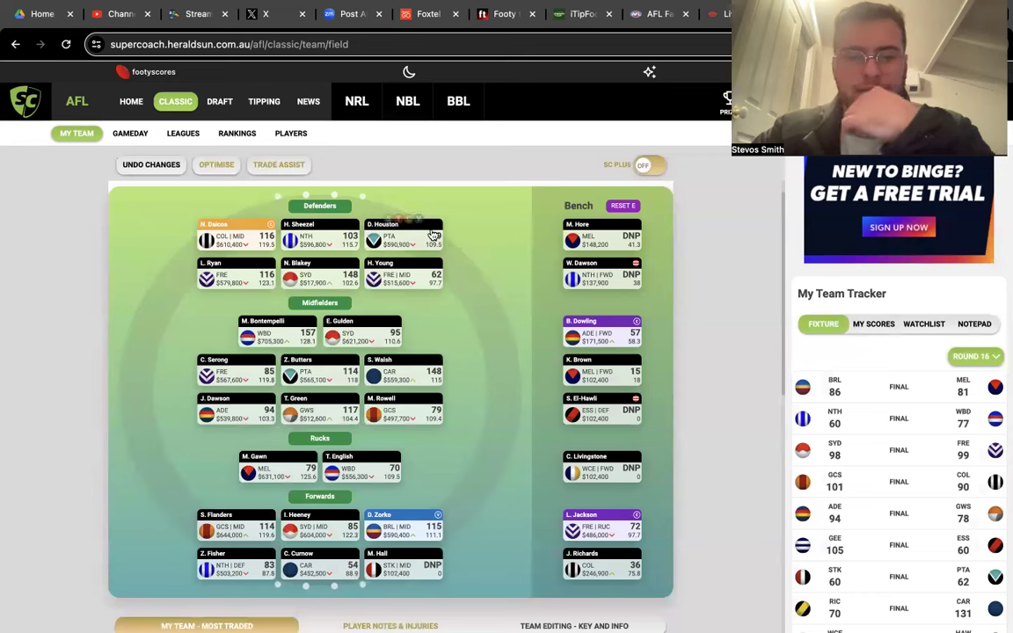
{"action": "mouse_move", "coordinate": [430, 240]}
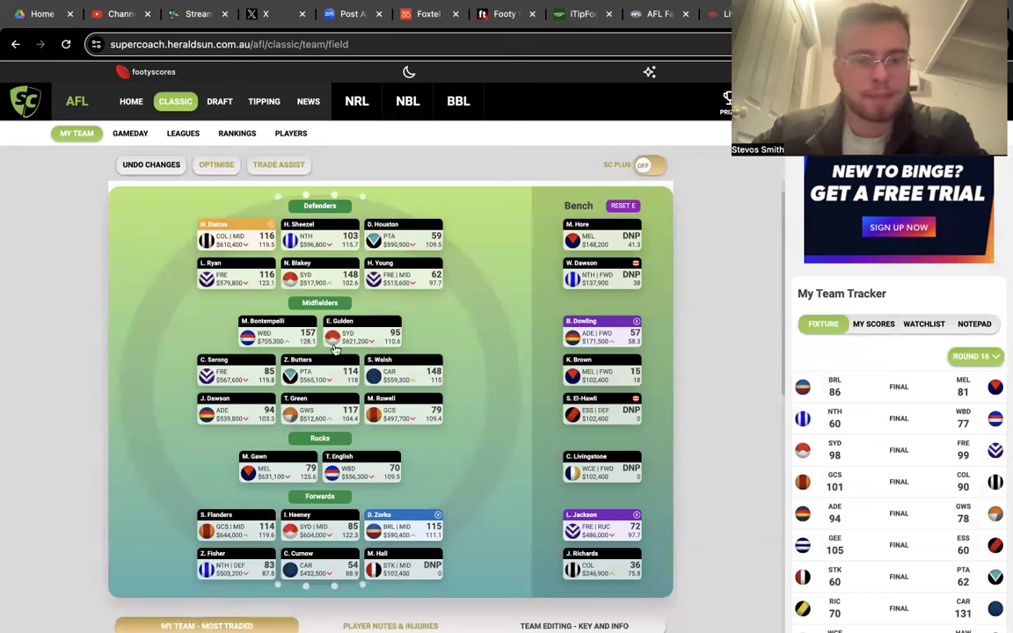
{"action": "mouse_move", "coordinate": [366, 348]}
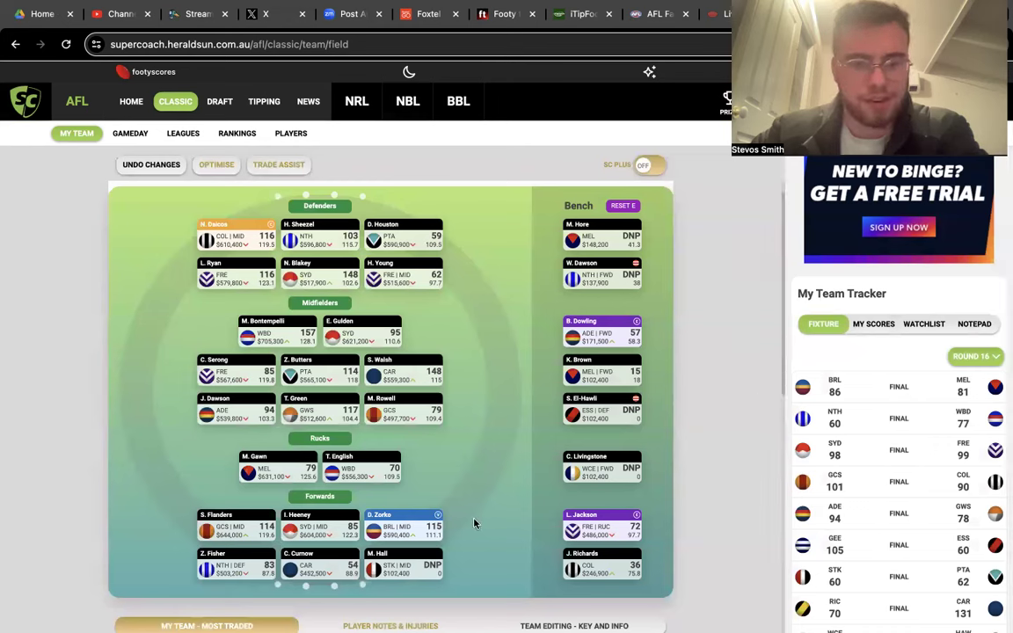
{"action": "mouse_move", "coordinate": [290, 475]}
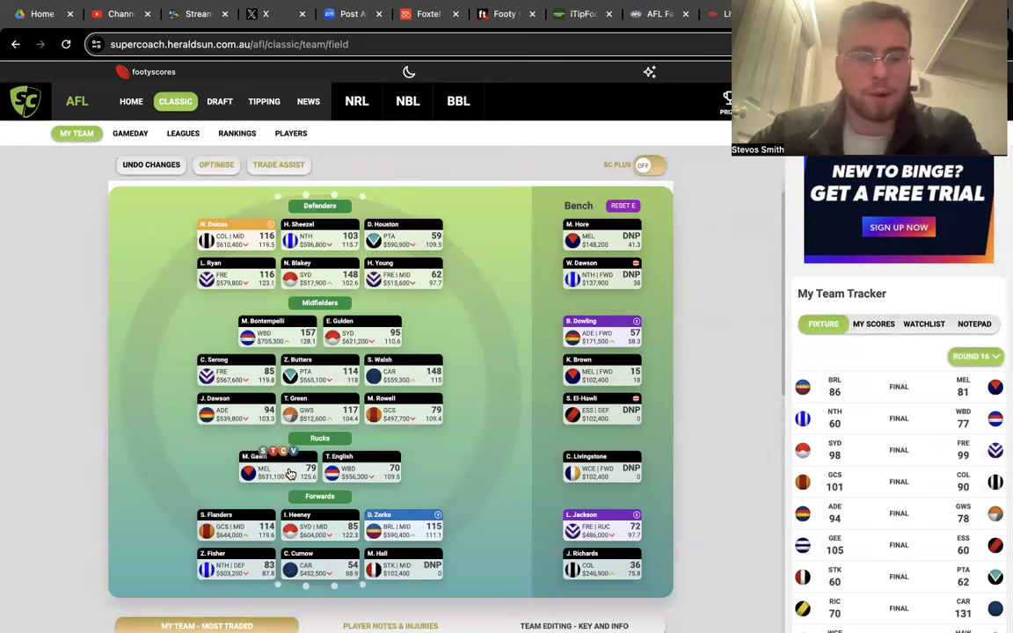
{"action": "mouse_move", "coordinate": [358, 455]}
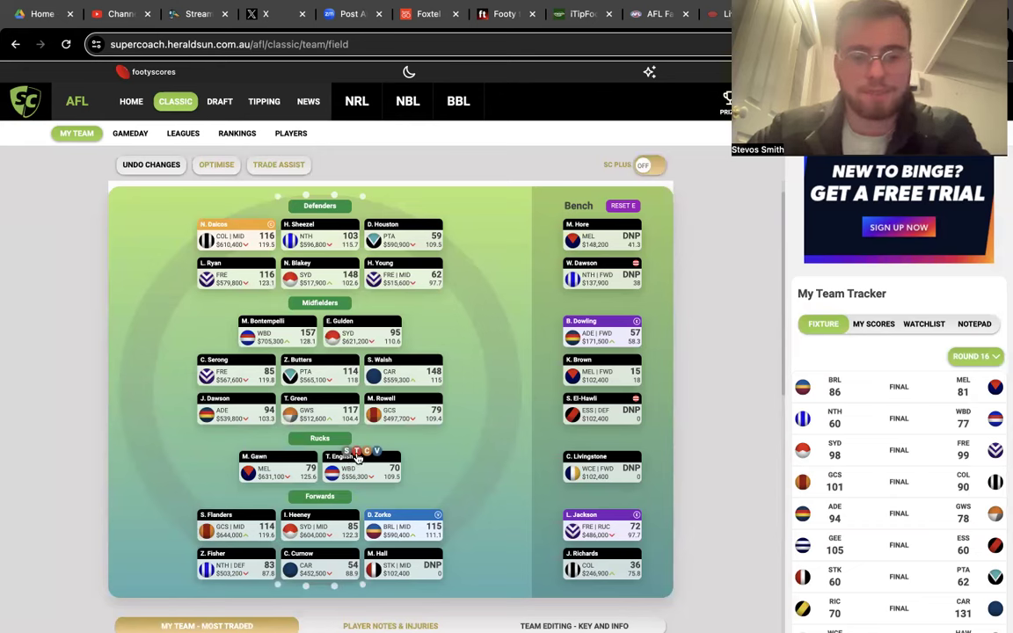
{"action": "mouse_move", "coordinate": [232, 515]}
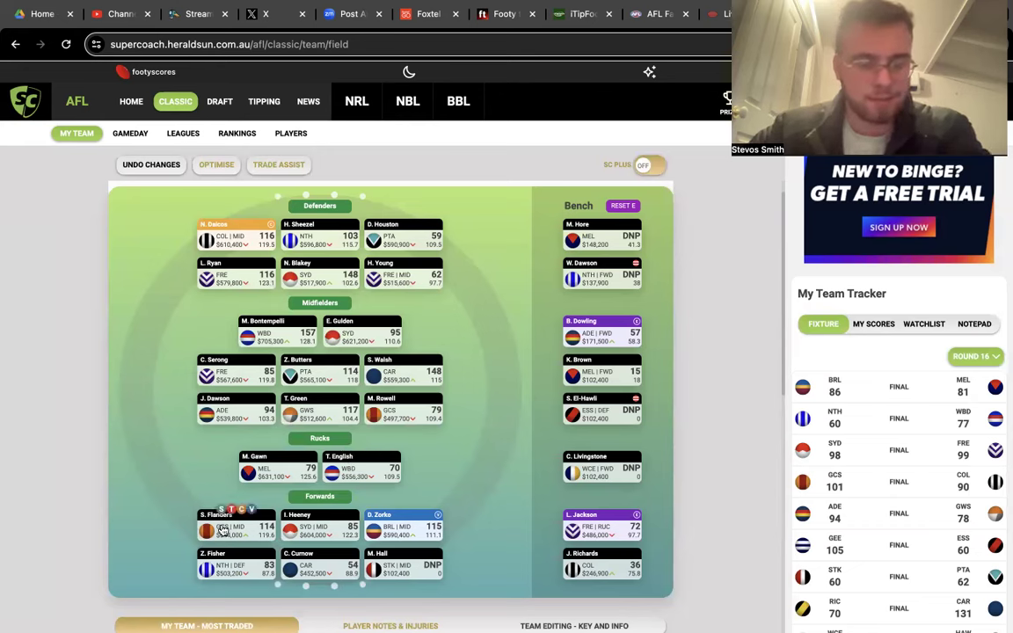
{"action": "mouse_move", "coordinate": [325, 584]}
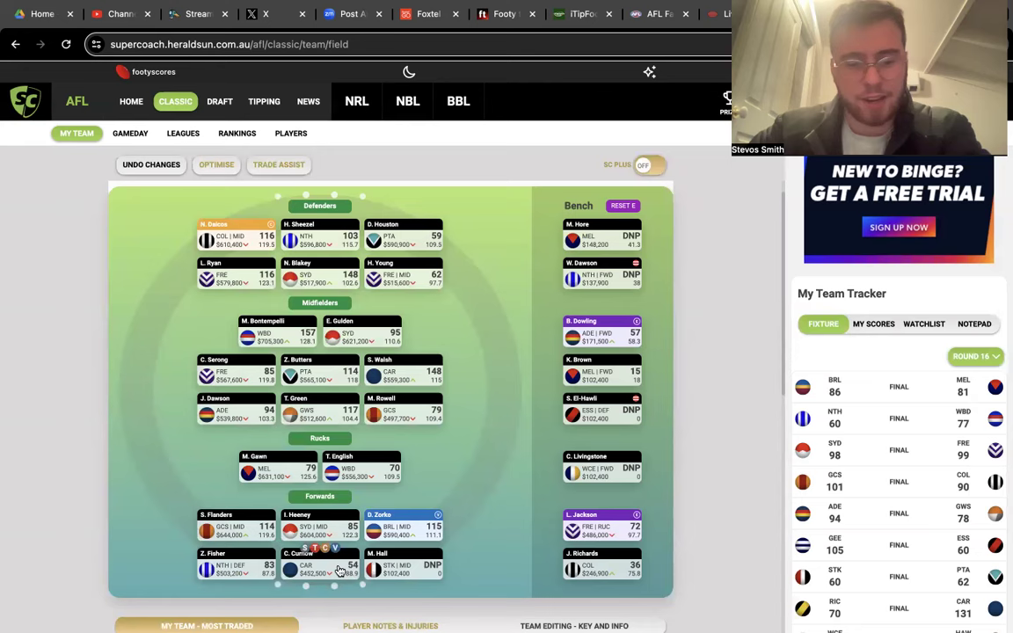
Switch the My Team Tracker from Round 16 to the Round 17 fixtures.
{"action": "left_click", "coordinate": [994, 360]}
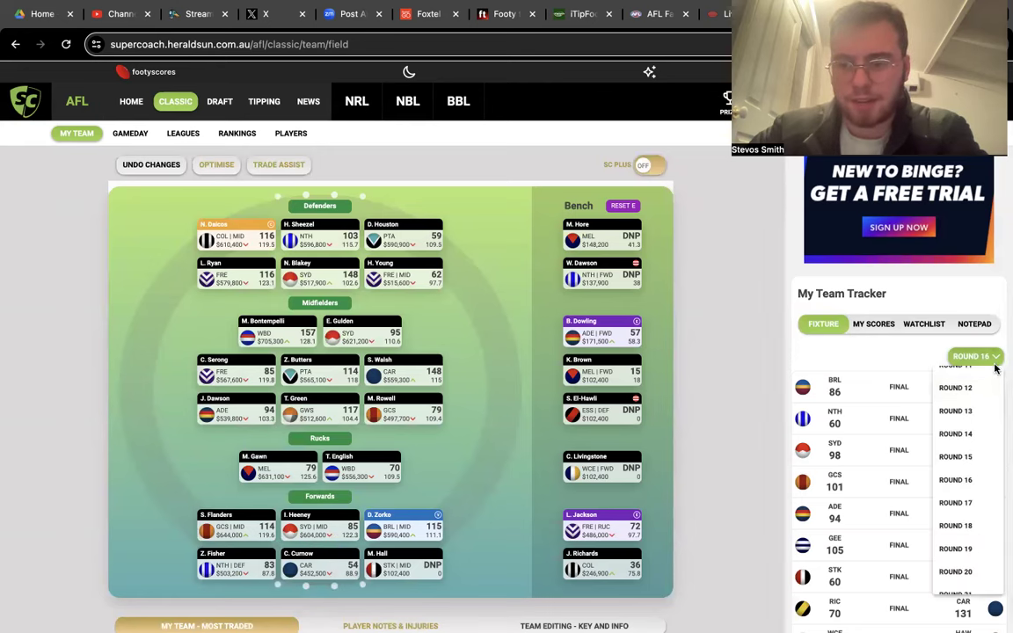
{"action": "left_click", "coordinate": [959, 502]}
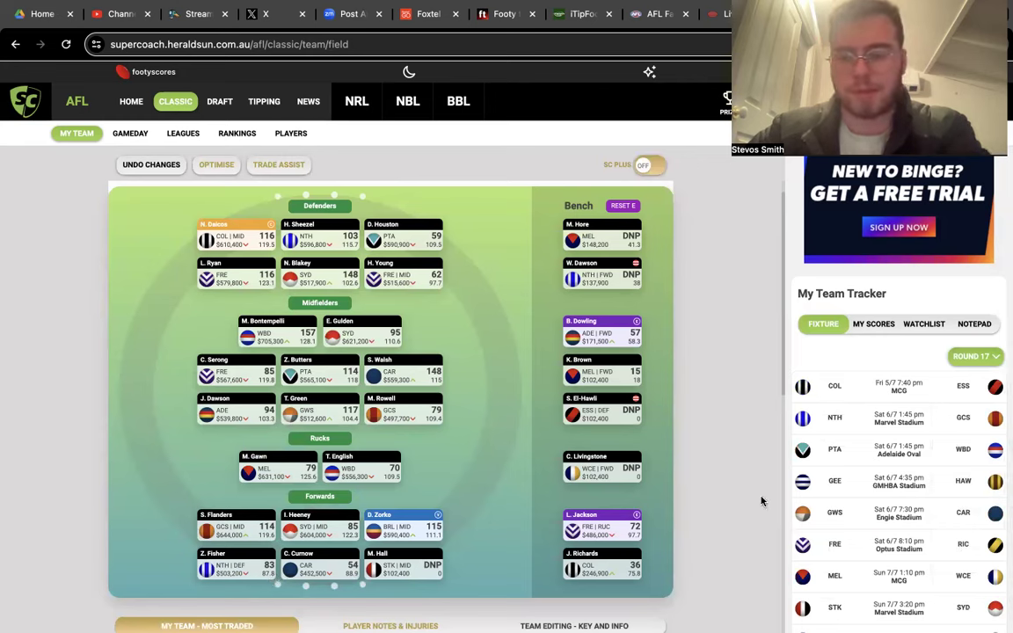
{"action": "scroll", "coordinate": [872, 450], "scroll_direction": "down", "scroll_amount": 3}
{"action": "scroll", "coordinate": [872, 449], "scroll_direction": "up", "scroll_amount": 5}
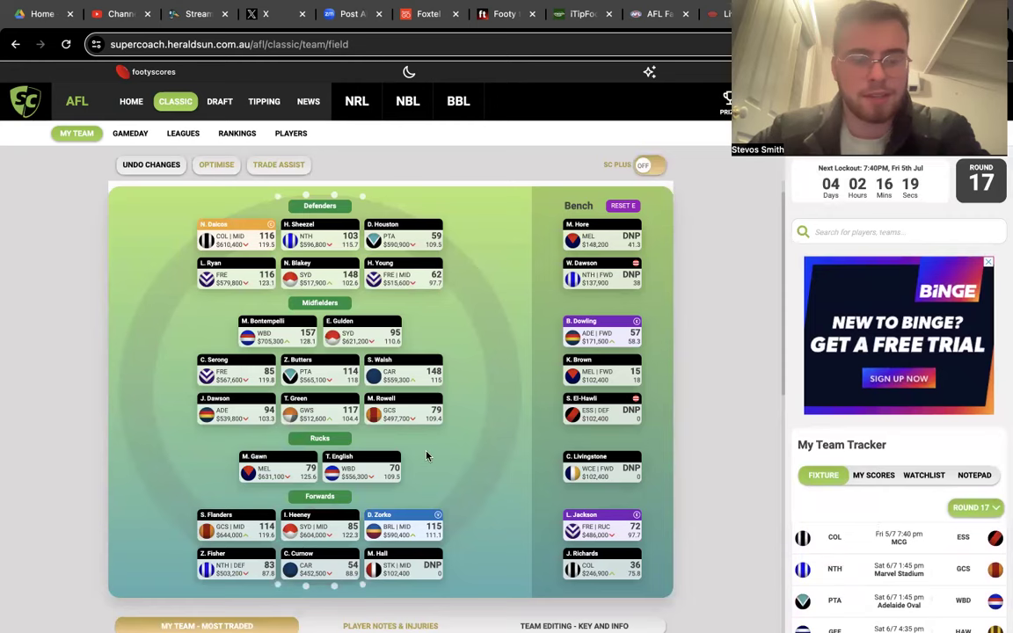
{"action": "scroll", "coordinate": [281, 427], "scroll_direction": "up", "scroll_amount": 1}
{"action": "scroll", "coordinate": [282, 426], "scroll_direction": "up", "scroll_amount": 2}
{"action": "scroll", "coordinate": [281, 426], "scroll_direction": "down", "scroll_amount": 3}
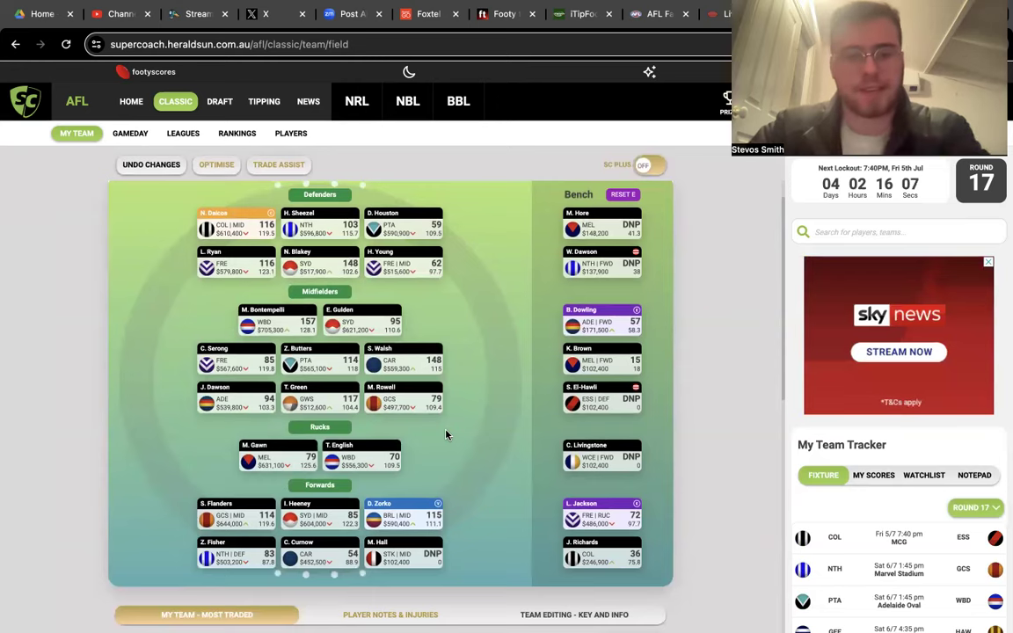
{"action": "left_click", "coordinate": [425, 271]}
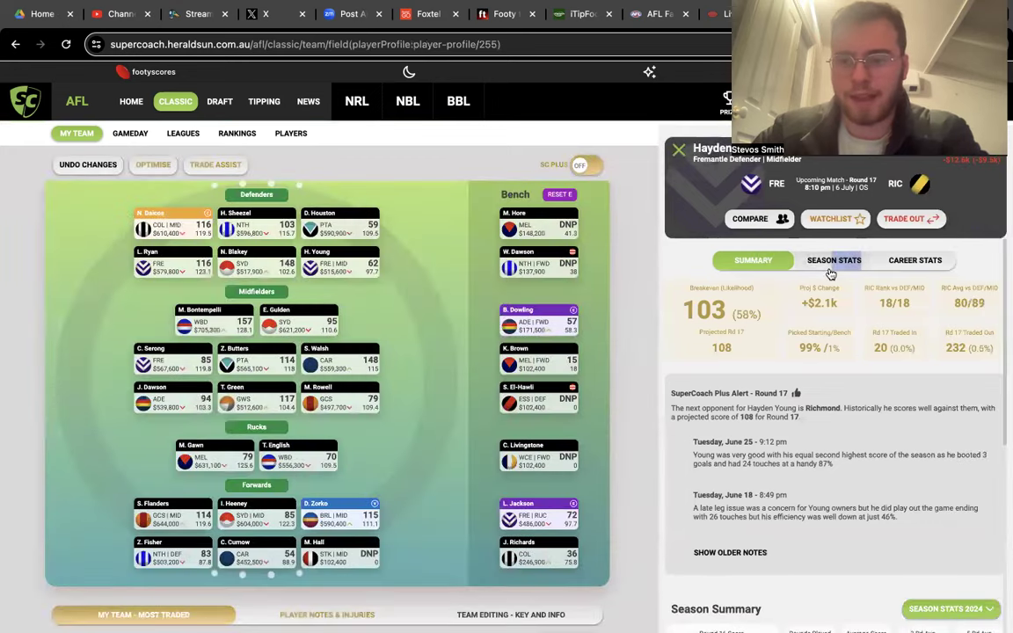
{"action": "left_click", "coordinate": [835, 262]}
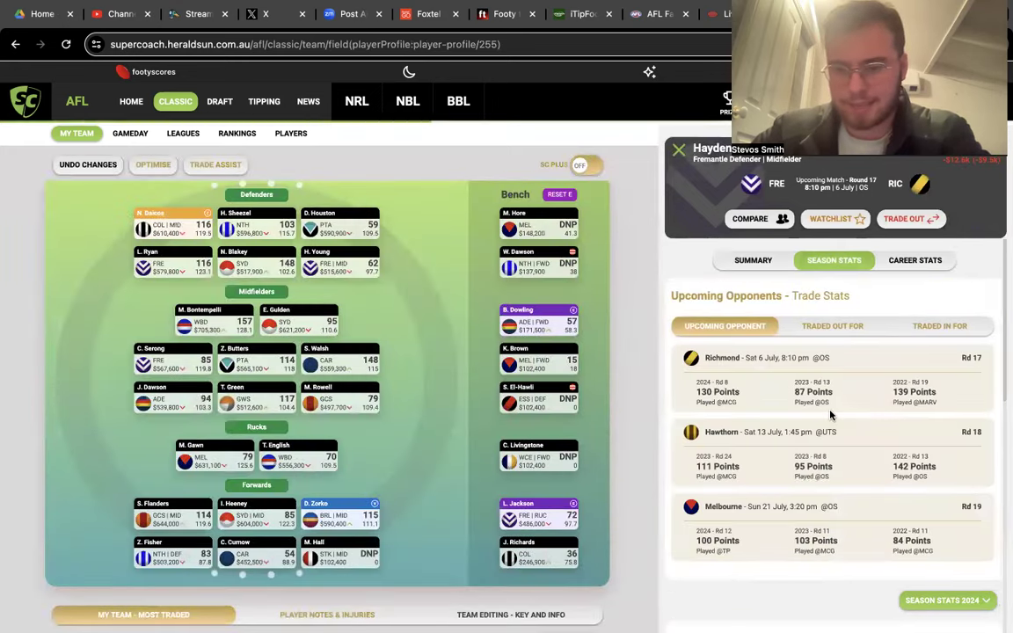
{"action": "scroll", "coordinate": [832, 415], "scroll_direction": "down", "scroll_amount": 5}
{"action": "scroll", "coordinate": [832, 415], "scroll_direction": "down", "scroll_amount": 1}
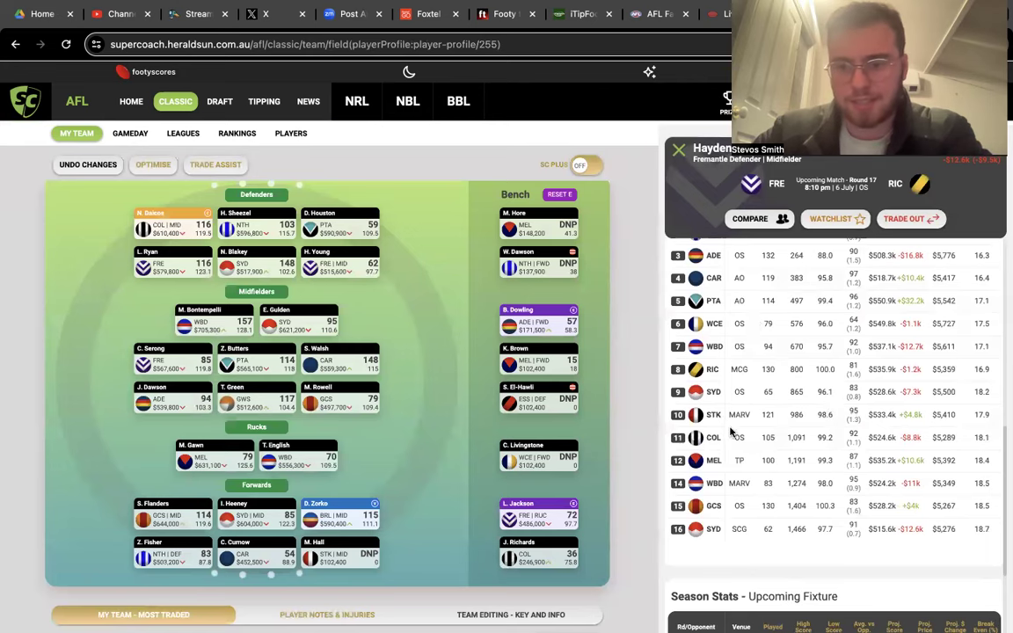
{"action": "scroll", "coordinate": [756, 361], "scroll_direction": "up", "scroll_amount": 2}
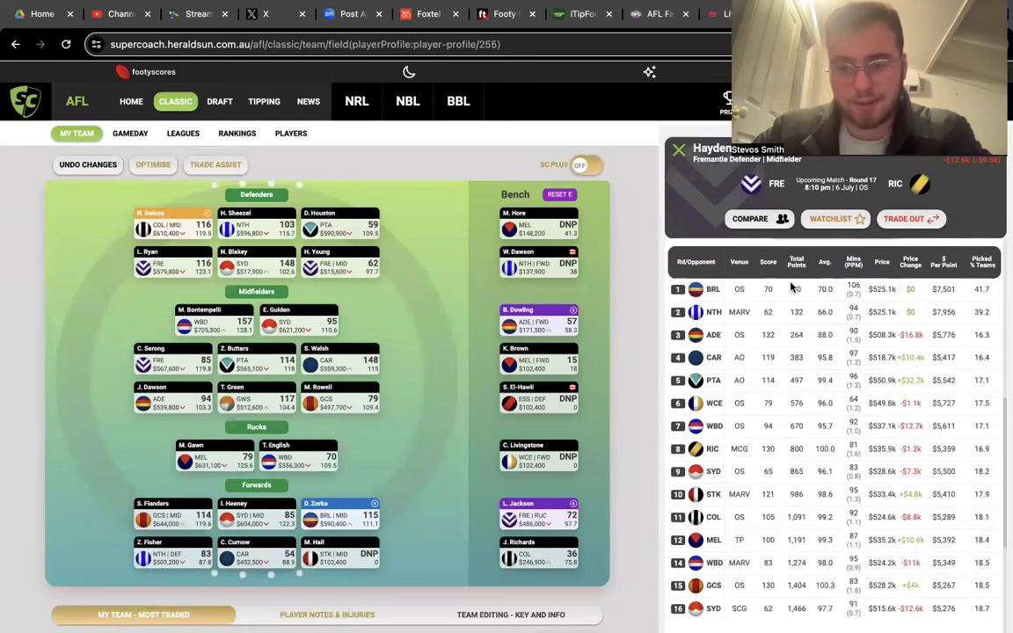
{"action": "scroll", "coordinate": [866, 547], "scroll_direction": "down", "scroll_amount": 2}
{"action": "scroll", "coordinate": [866, 547], "scroll_direction": "up", "scroll_amount": 3}
{"action": "scroll", "coordinate": [945, 249], "scroll_direction": "up", "scroll_amount": 3}
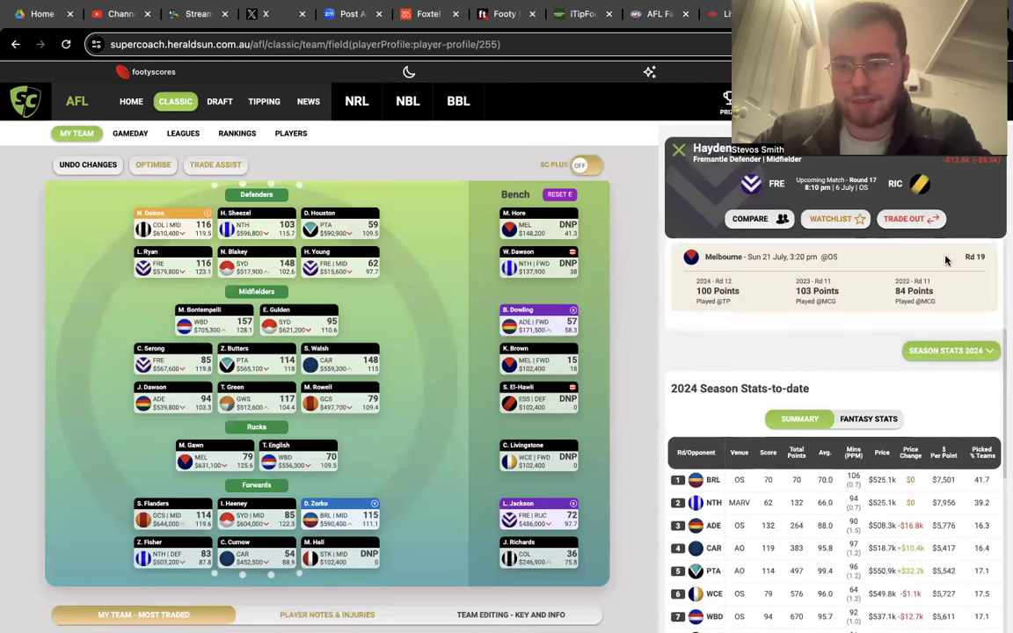
{"action": "left_click", "coordinate": [958, 351]}
{"action": "left_click", "coordinate": [961, 393]}
{"action": "scroll", "coordinate": [843, 509], "scroll_direction": "down", "scroll_amount": 3}
{"action": "scroll", "coordinate": [843, 510], "scroll_direction": "up", "scroll_amount": 1}
{"action": "scroll", "coordinate": [842, 510], "scroll_direction": "down", "scroll_amount": 1}
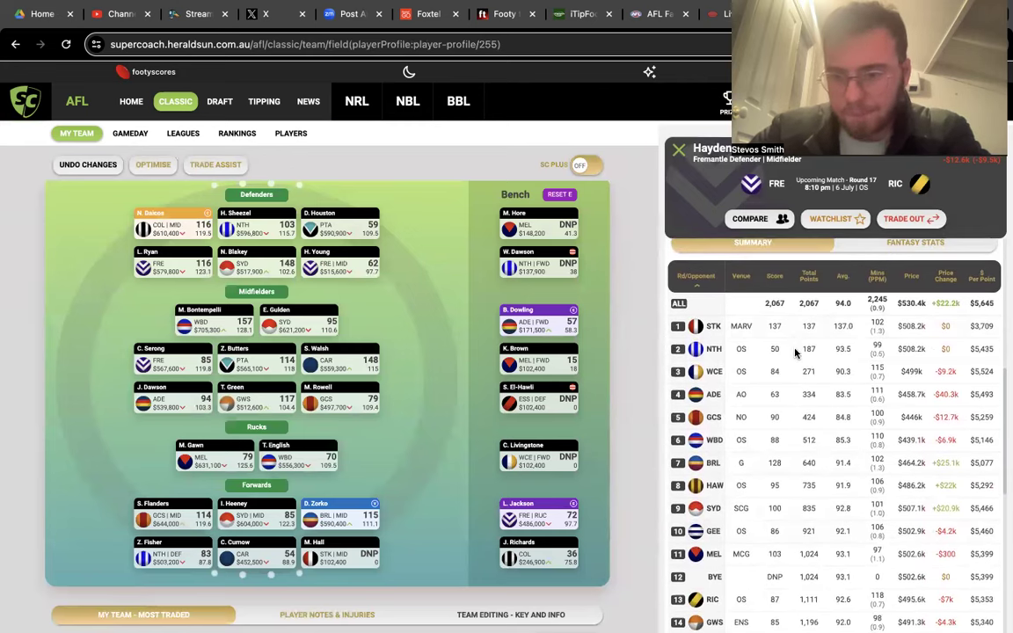
{"action": "scroll", "coordinate": [786, 516], "scroll_direction": "down", "scroll_amount": 4}
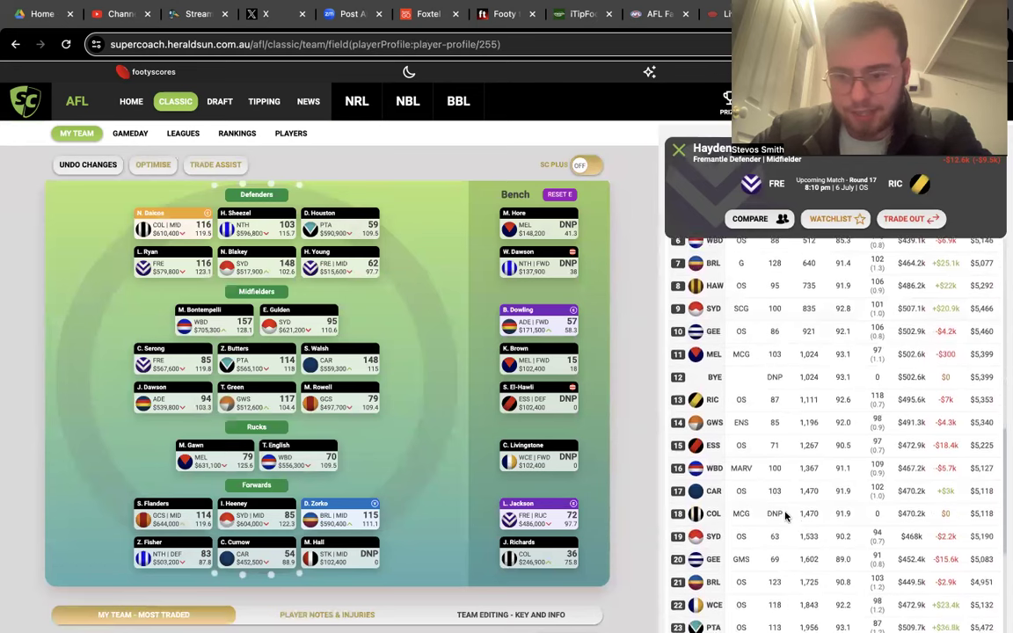
{"action": "scroll", "coordinate": [787, 501], "scroll_direction": "up", "scroll_amount": 1}
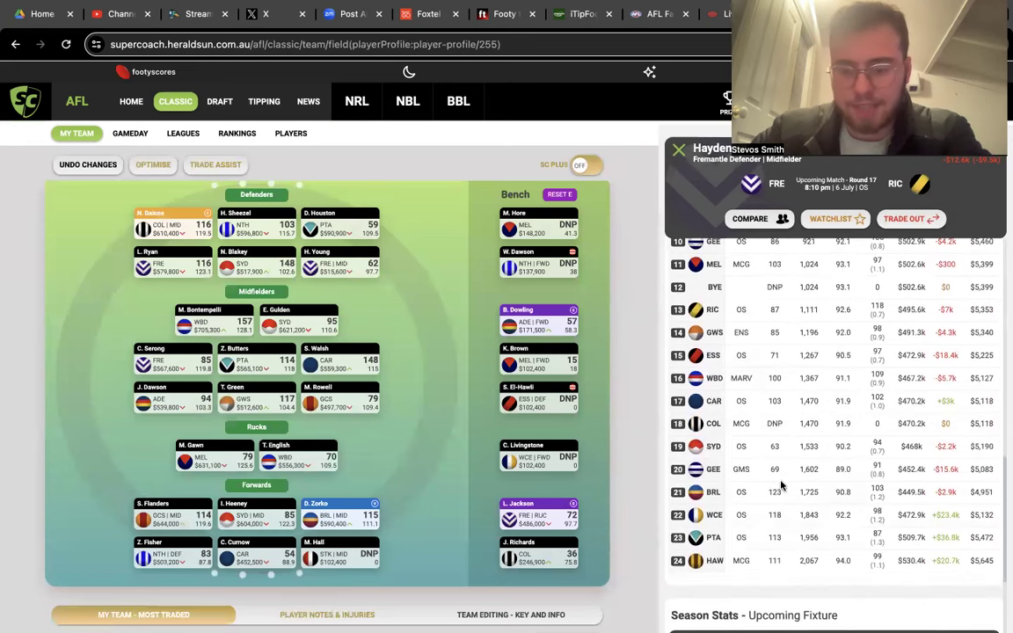
{"action": "left_click", "coordinate": [679, 148]}
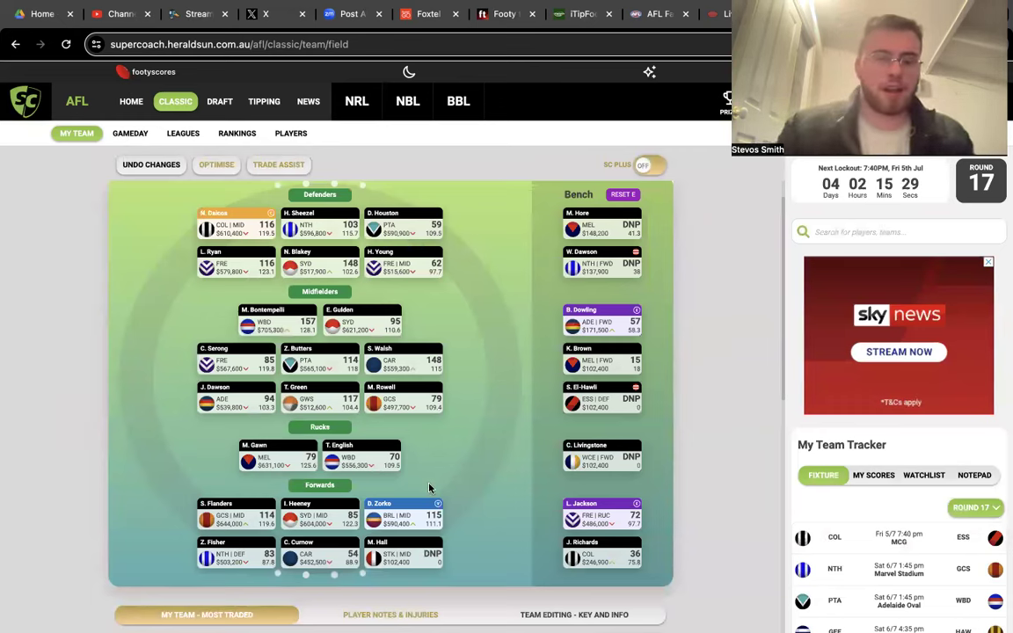
Trade out M. Rowell and bring in Connor Rozee via a 'rozee' name filter, leaving $85,800.
{"action": "scroll", "coordinate": [400, 382], "scroll_direction": "up", "scroll_amount": 1}
{"action": "left_click", "coordinate": [400, 382]}
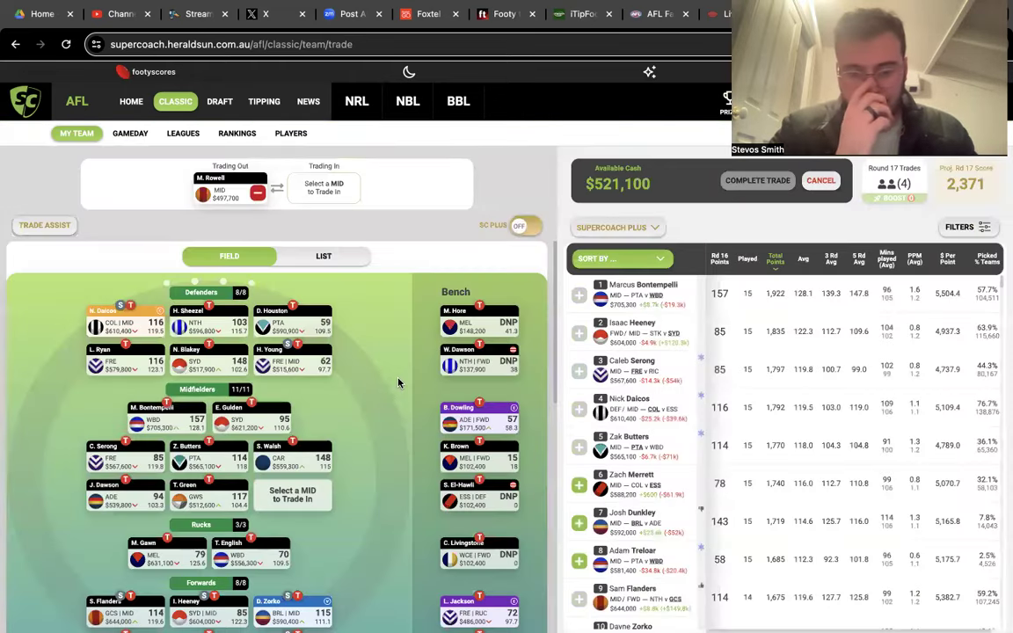
{"action": "left_click", "coordinate": [954, 227]}
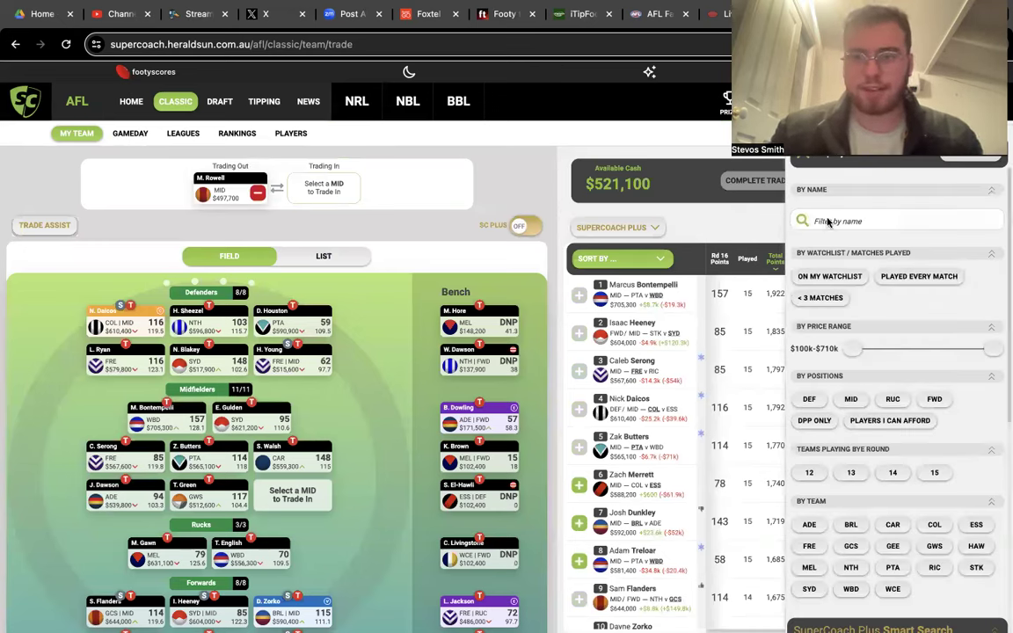
{"action": "left_click", "coordinate": [879, 220]}
{"action": "type", "text": "rozee"}
{"action": "left_click", "coordinate": [578, 294]}
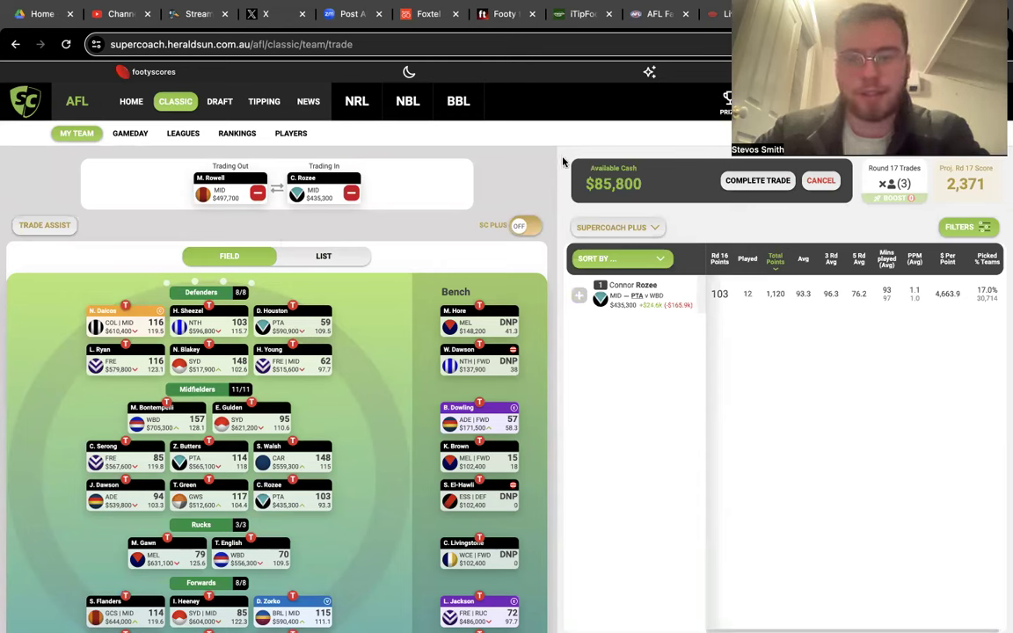
{"action": "left_click_drag", "start_coordinate": [573, 188], "coordinate": [646, 190]}
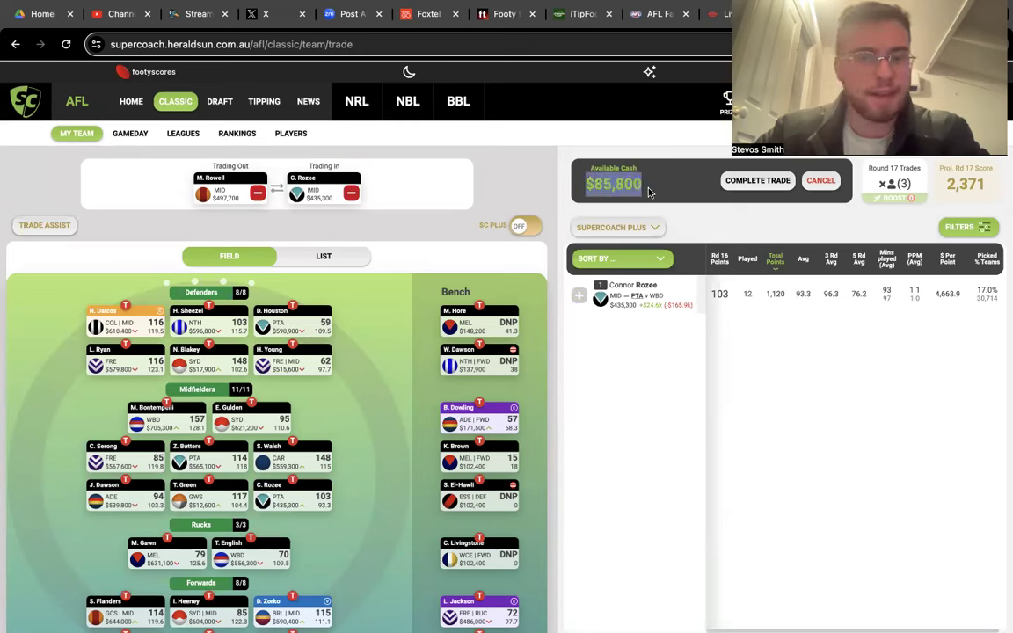
{"action": "left_click", "coordinate": [649, 192]}
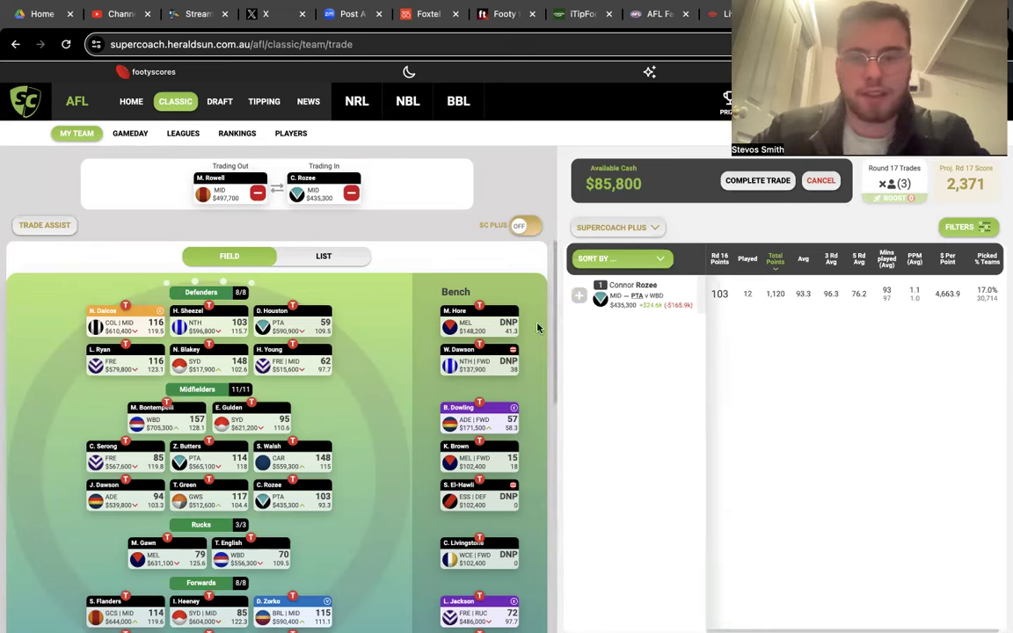
{"action": "scroll", "coordinate": [330, 545], "scroll_direction": "down", "scroll_amount": 2}
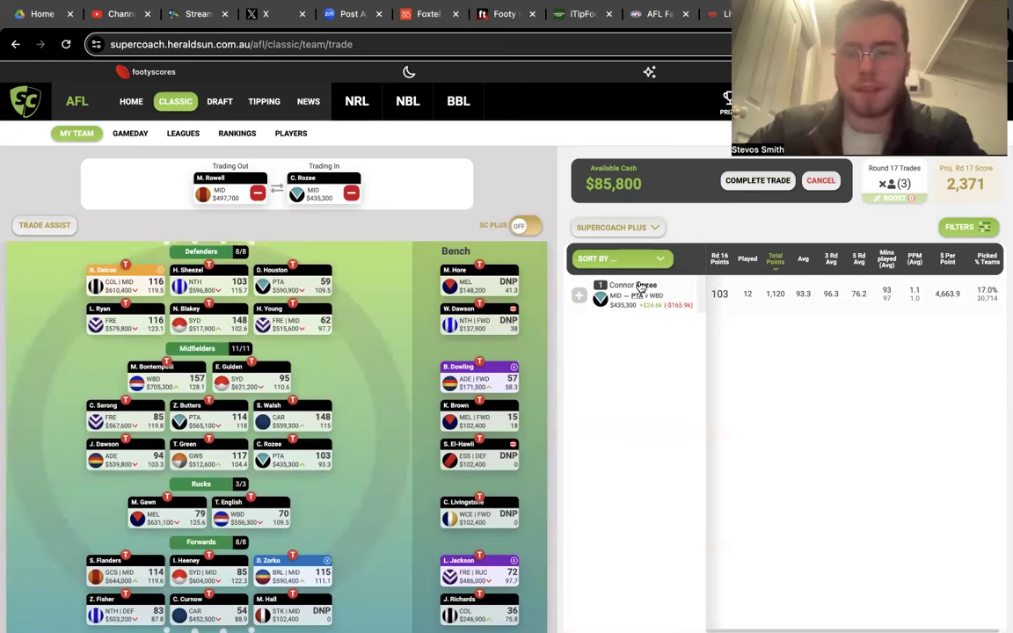
{"action": "left_click", "coordinate": [726, 184]}
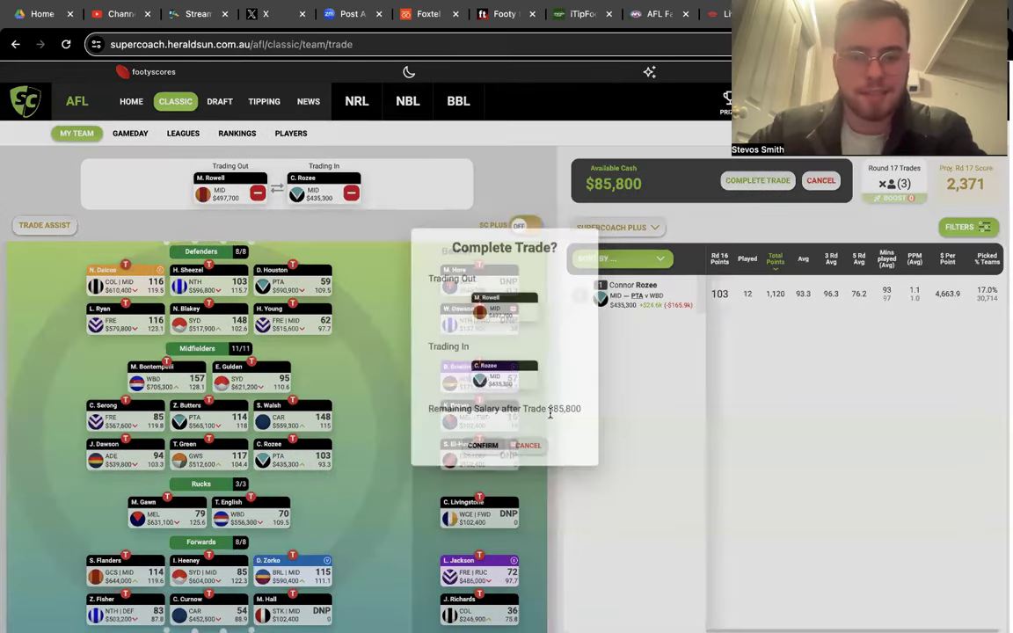
{"action": "left_click", "coordinate": [497, 457]}
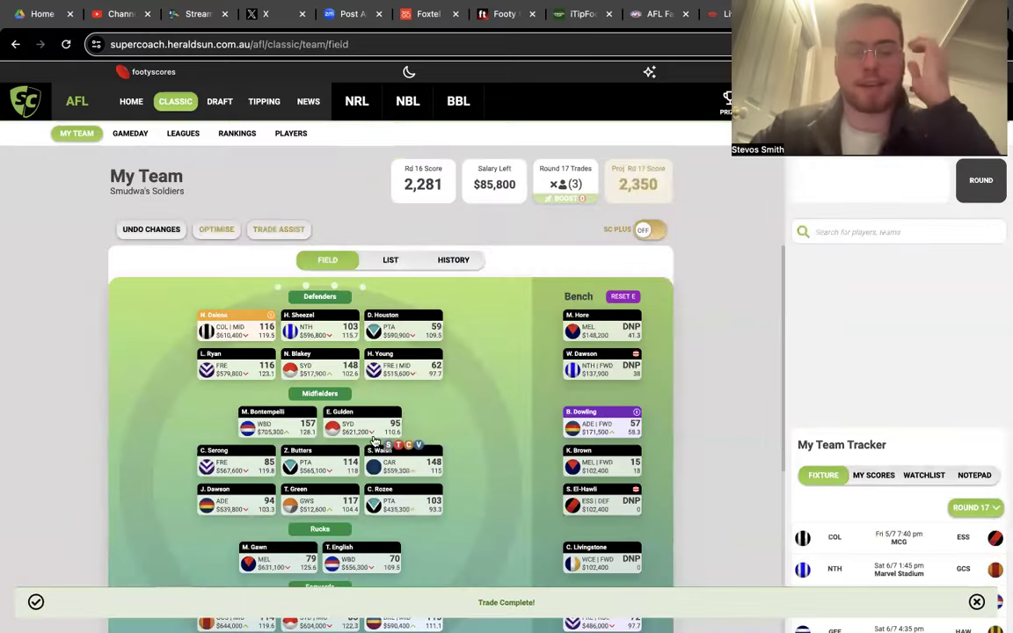
{"action": "left_click", "coordinate": [493, 486]}
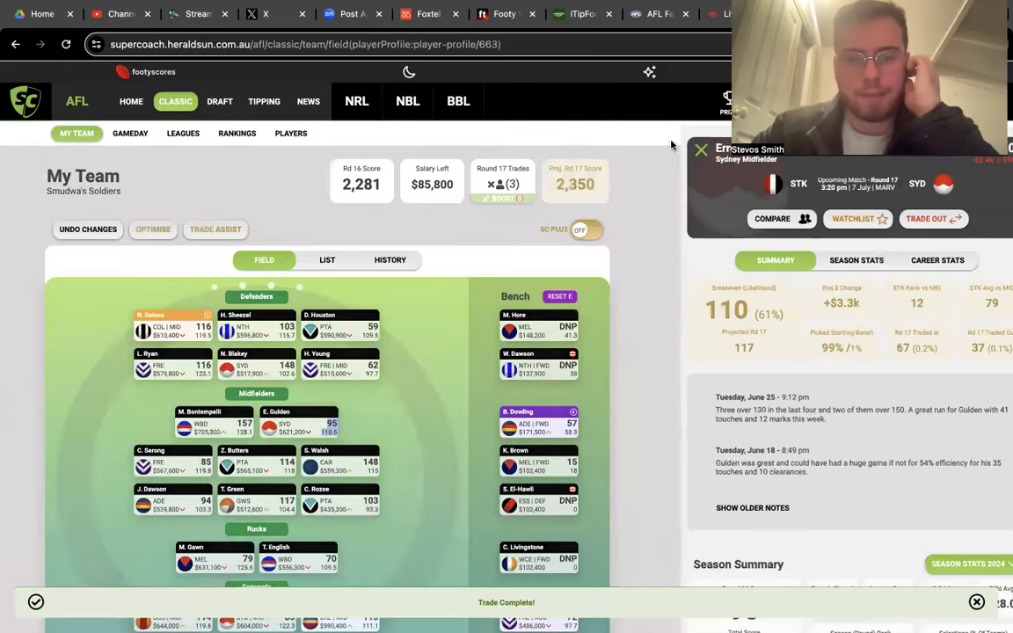
{"action": "left_click", "coordinate": [669, 140]}
Scroll through the updated team field to check the new midfield line.
{"action": "scroll", "coordinate": [485, 545], "scroll_direction": "down", "scroll_amount": 3}
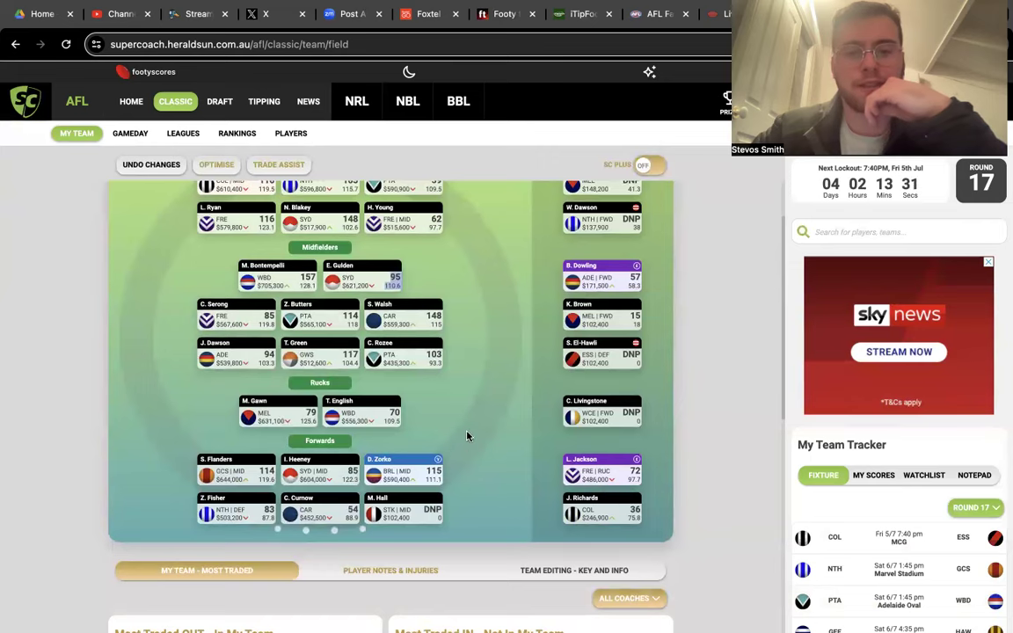
{"action": "scroll", "coordinate": [493, 329], "scroll_direction": "up", "scroll_amount": 3}
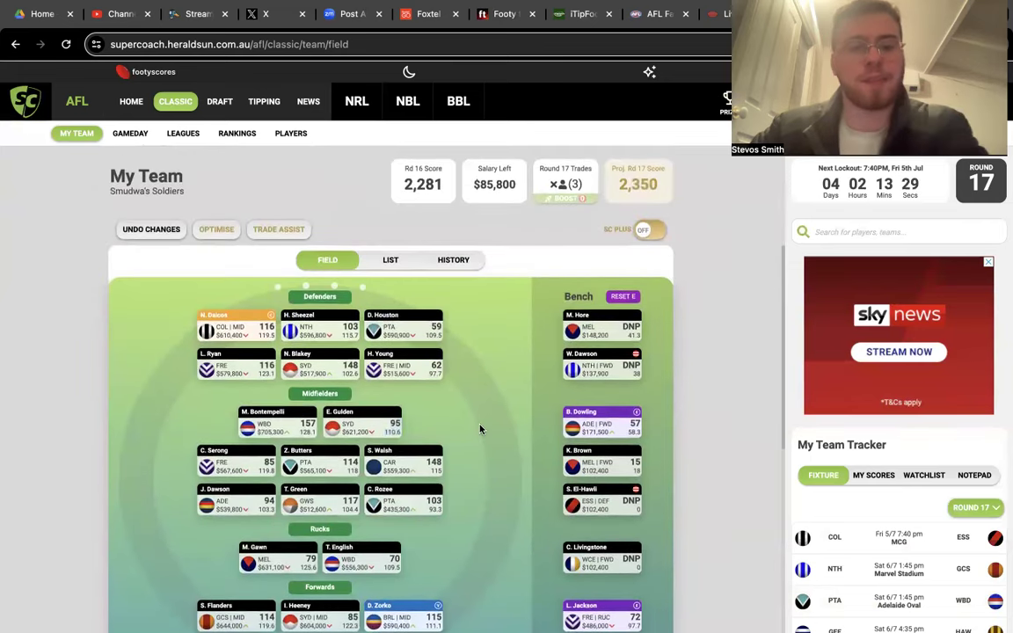
{"action": "scroll", "coordinate": [480, 429], "scroll_direction": "down", "scroll_amount": 3}
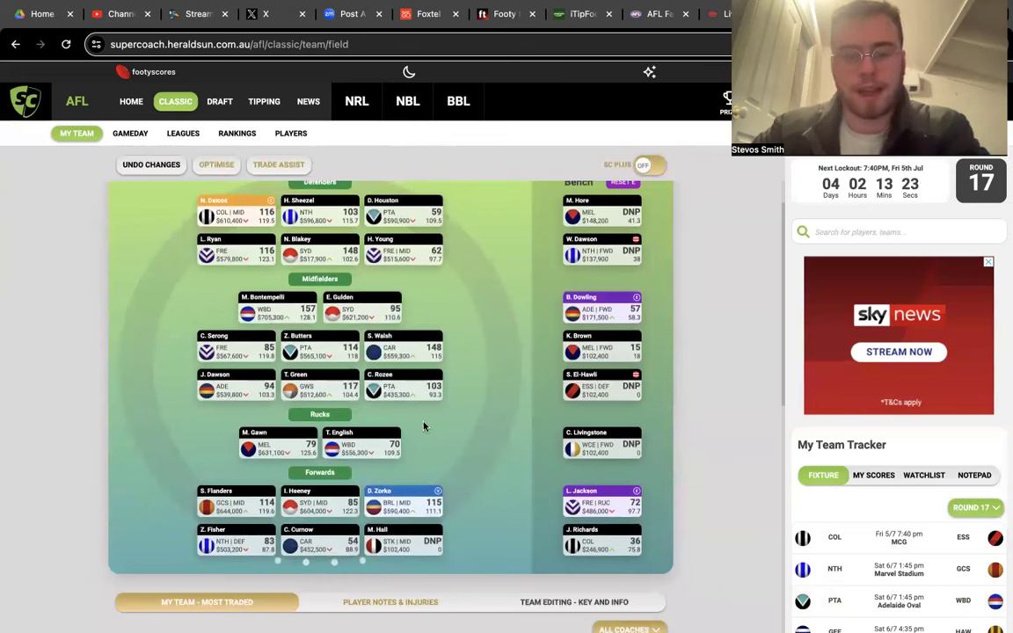
{"action": "scroll", "coordinate": [434, 299], "scroll_direction": "up", "scroll_amount": 2}
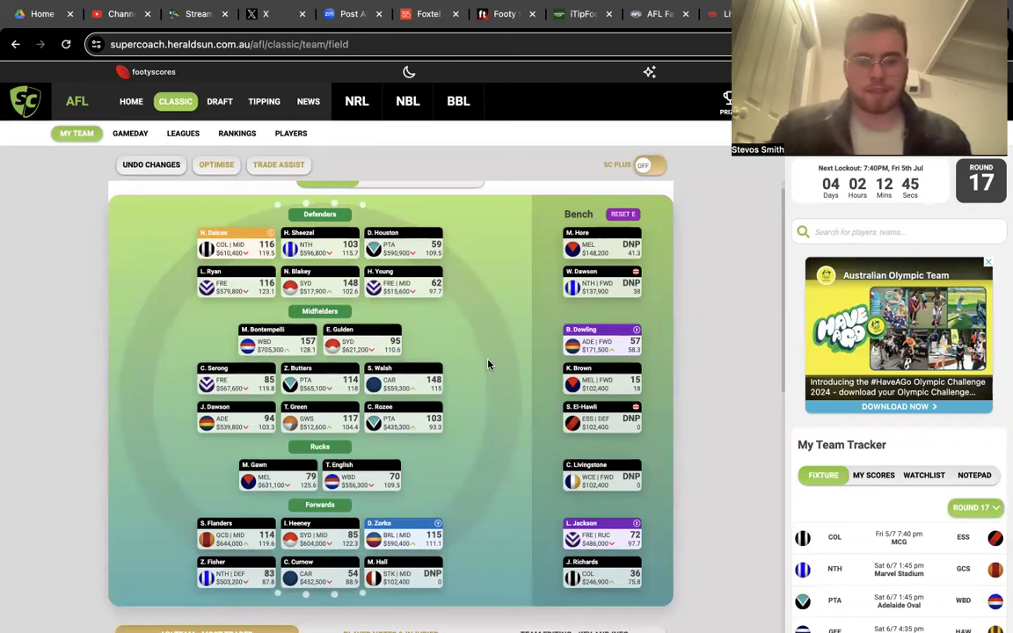
{"action": "left_click", "coordinate": [437, 427]}
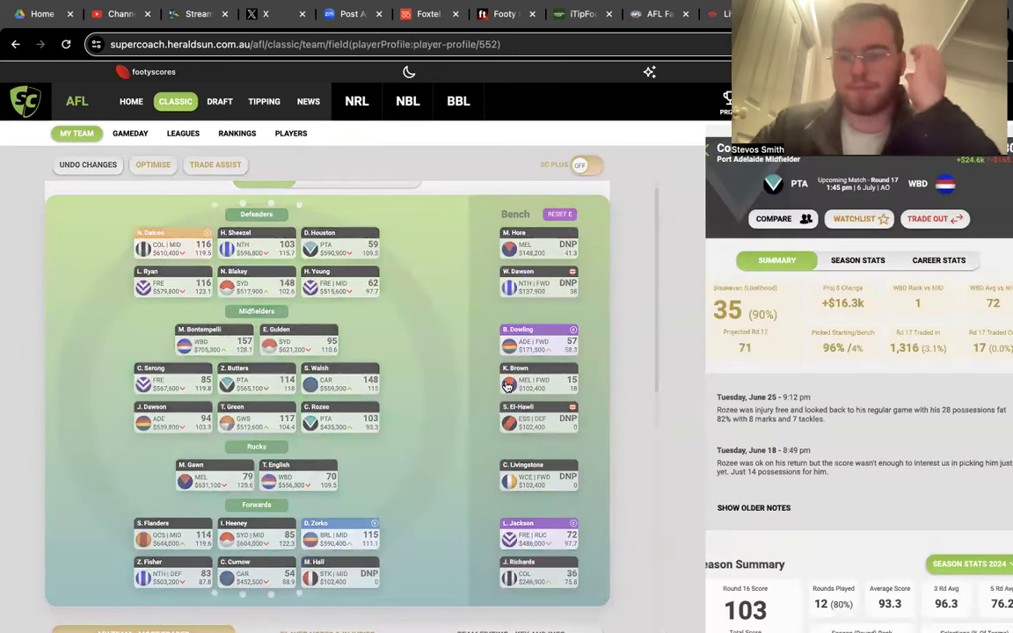
{"action": "scroll", "coordinate": [912, 552], "scroll_direction": "down", "scroll_amount": 2}
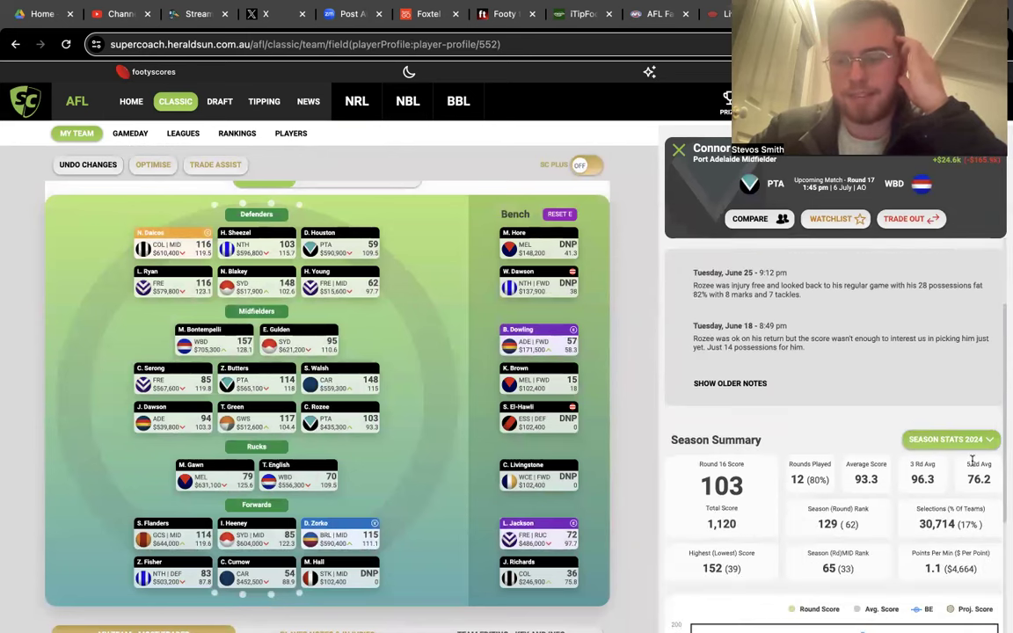
{"action": "left_click", "coordinate": [950, 440]}
{"action": "left_click", "coordinate": [948, 486]}
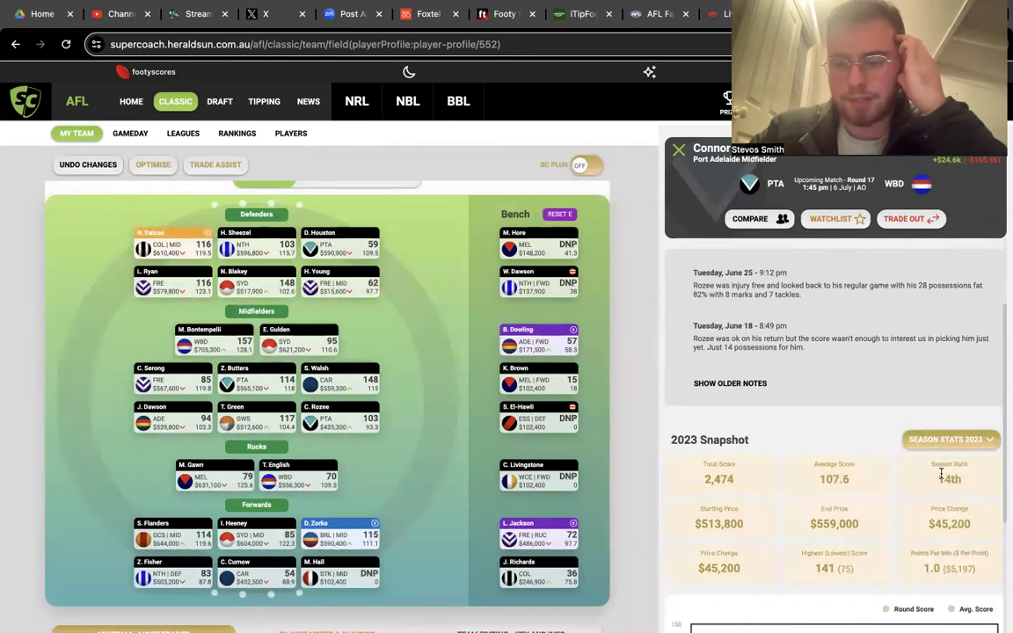
{"action": "left_click", "coordinate": [945, 441]}
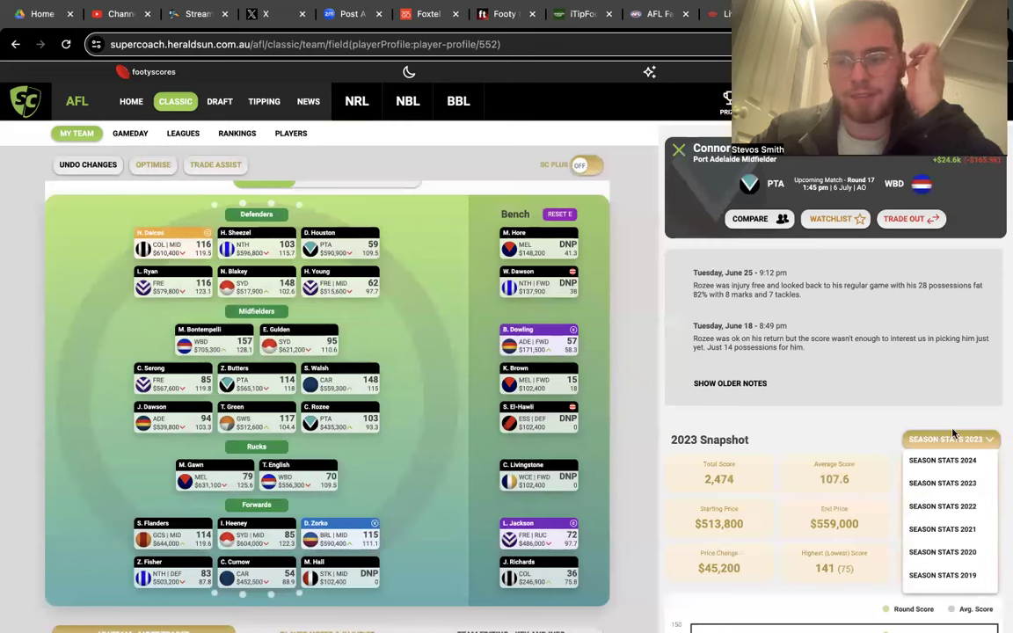
{"action": "left_click", "coordinate": [689, 183]}
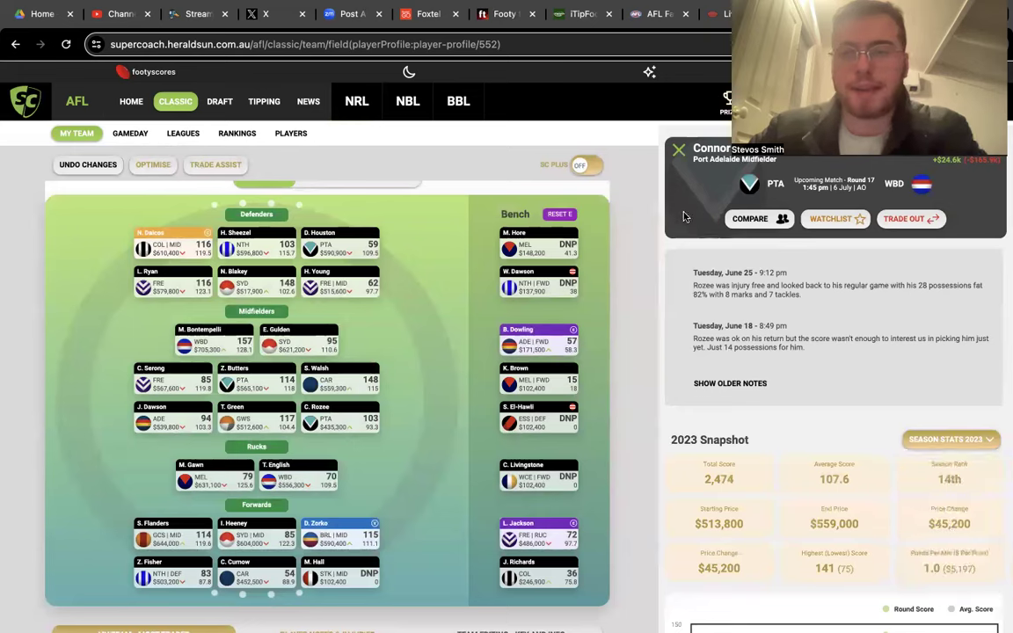
{"action": "left_click", "coordinate": [675, 151]}
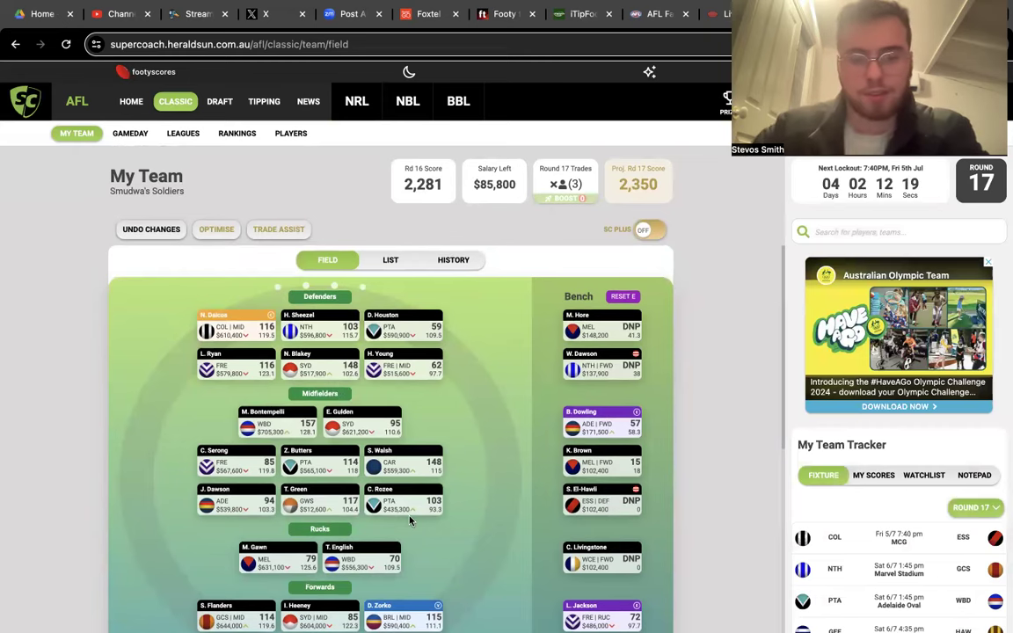
{"action": "scroll", "coordinate": [423, 419], "scroll_direction": "down", "scroll_amount": 3}
{"action": "scroll", "coordinate": [423, 419], "scroll_direction": "down", "scroll_amount": 1}
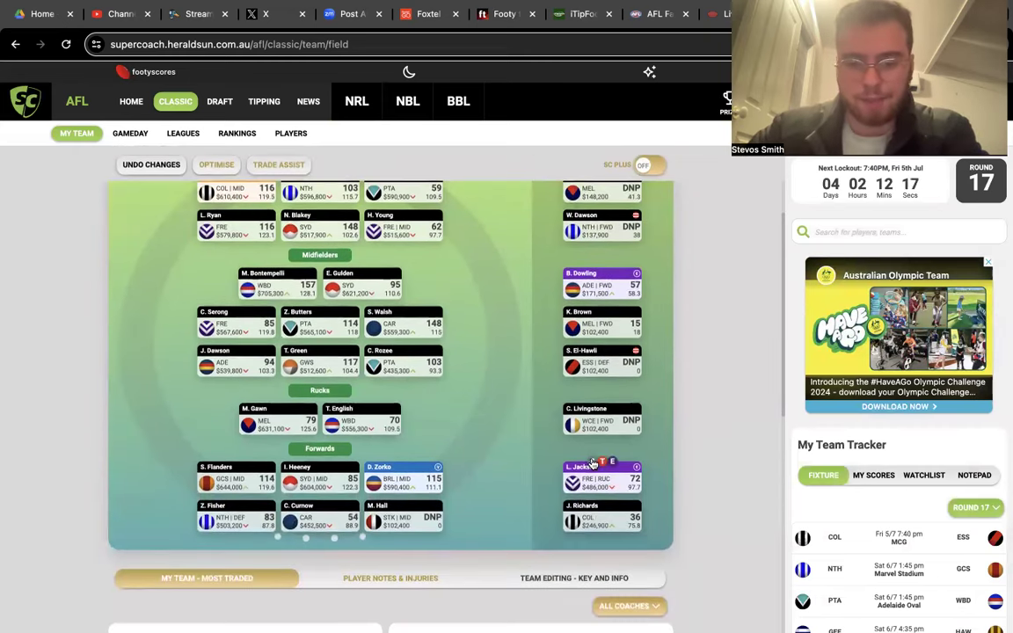
{"action": "left_click", "coordinate": [400, 508]}
{"action": "left_click", "coordinate": [574, 473]}
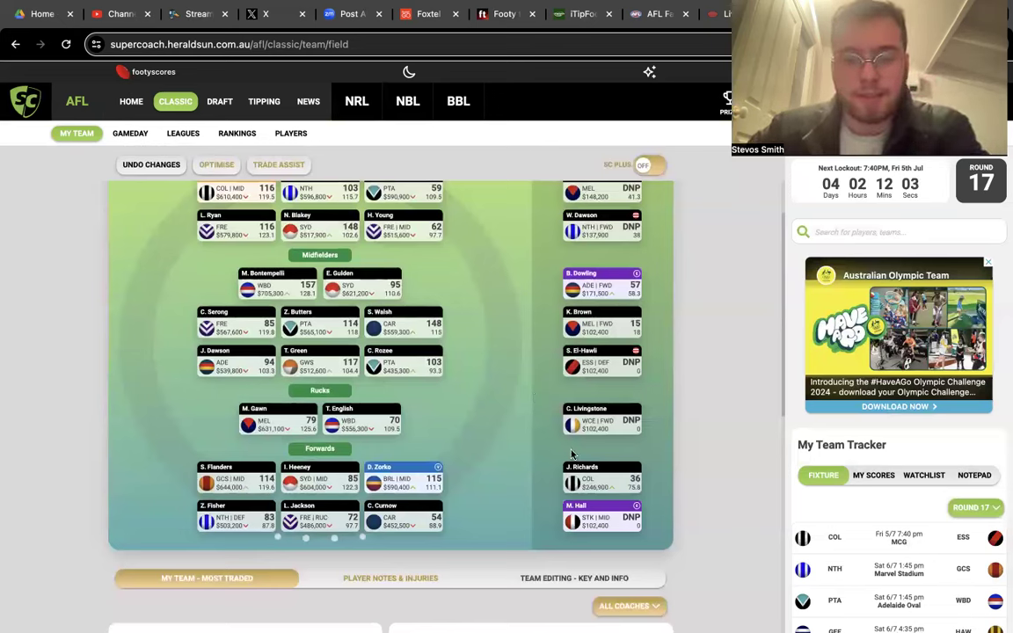
{"action": "mouse_move", "coordinate": [609, 291]}
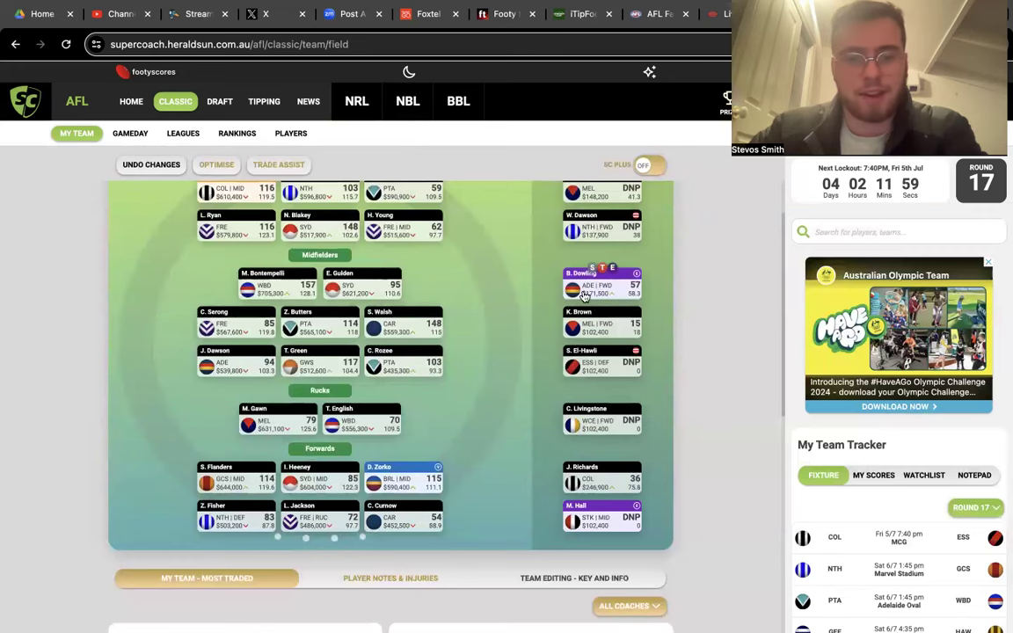
{"action": "scroll", "coordinate": [472, 403], "scroll_direction": "up", "scroll_amount": 3}
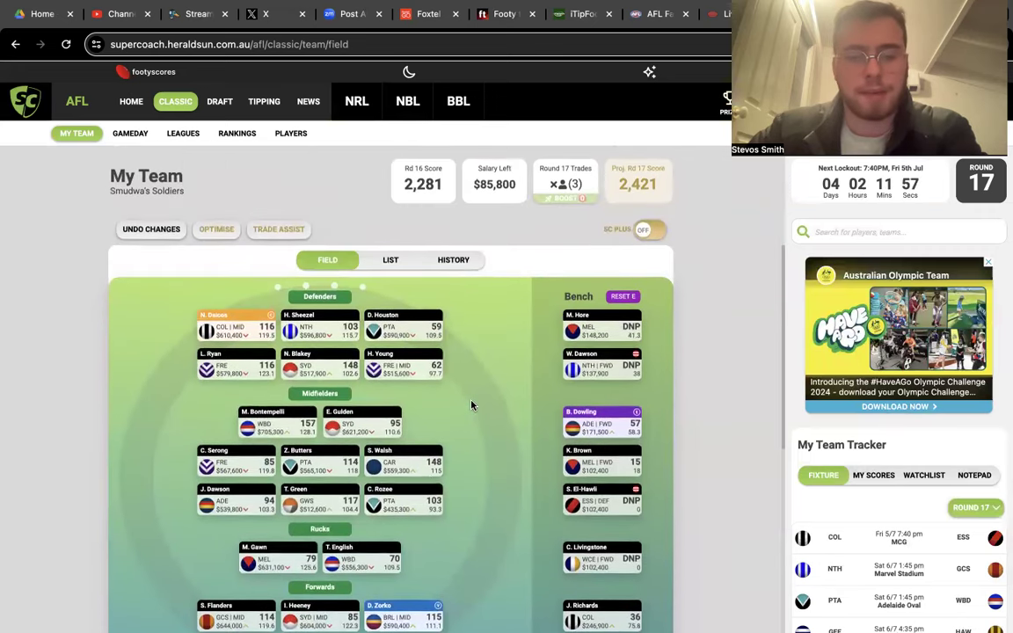
{"action": "scroll", "coordinate": [431, 479], "scroll_direction": "down", "scroll_amount": 2}
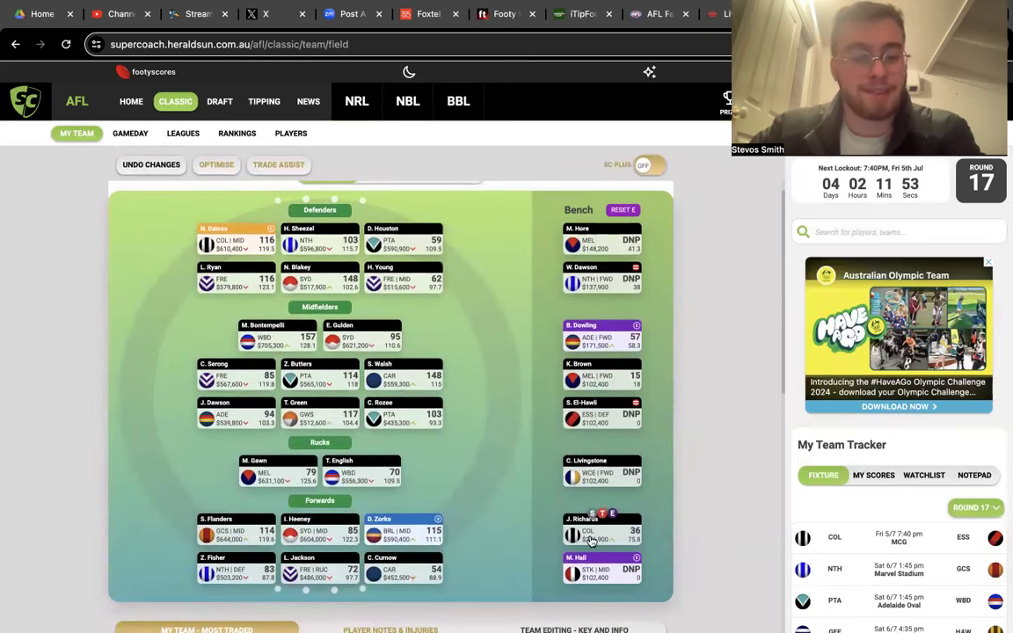
{"action": "mouse_move", "coordinate": [600, 529]}
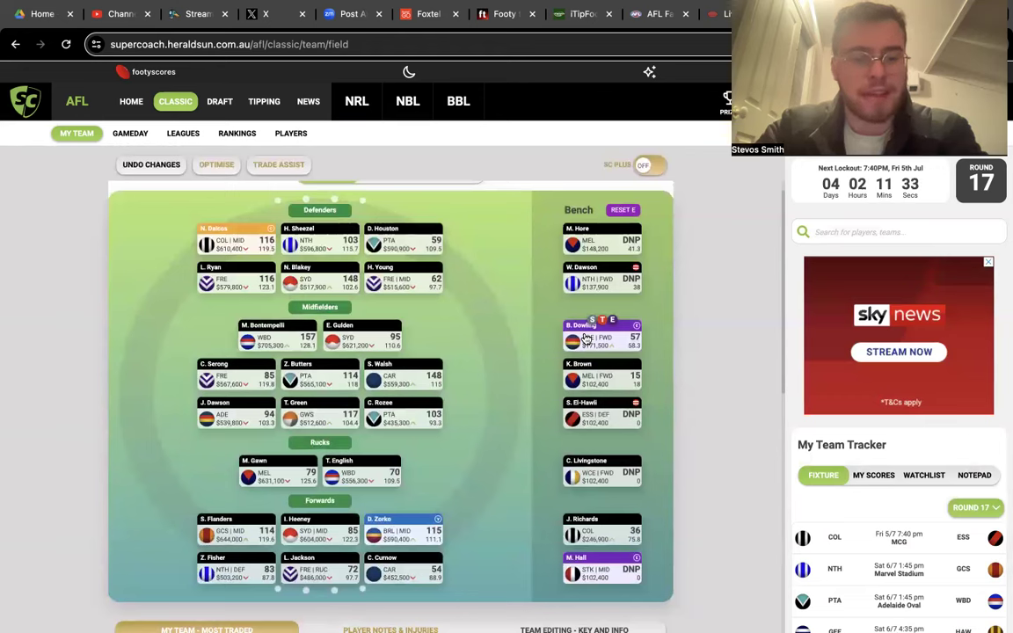
{"action": "scroll", "coordinate": [909, 527], "scroll_direction": "down", "scroll_amount": 3}
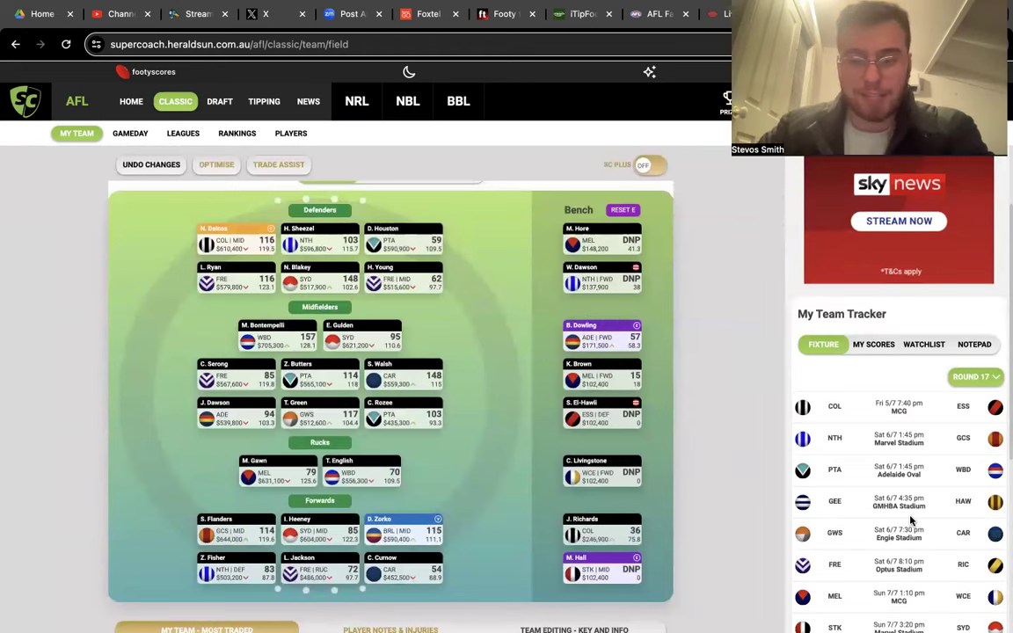
{"action": "scroll", "coordinate": [911, 520], "scroll_direction": "down", "scroll_amount": 2}
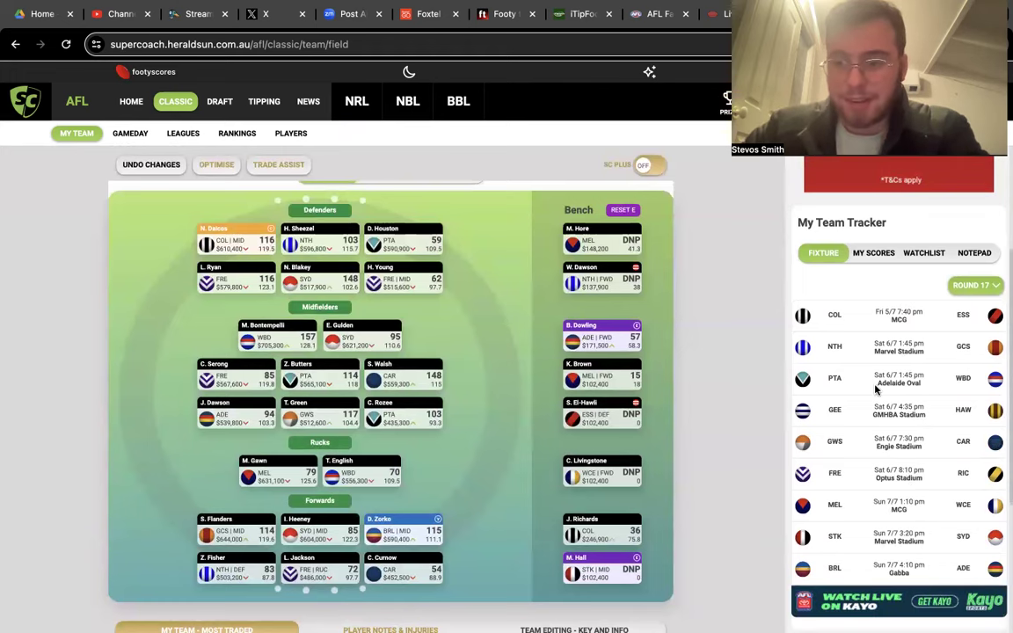
{"action": "scroll", "coordinate": [424, 278], "scroll_direction": "up", "scroll_amount": 1}
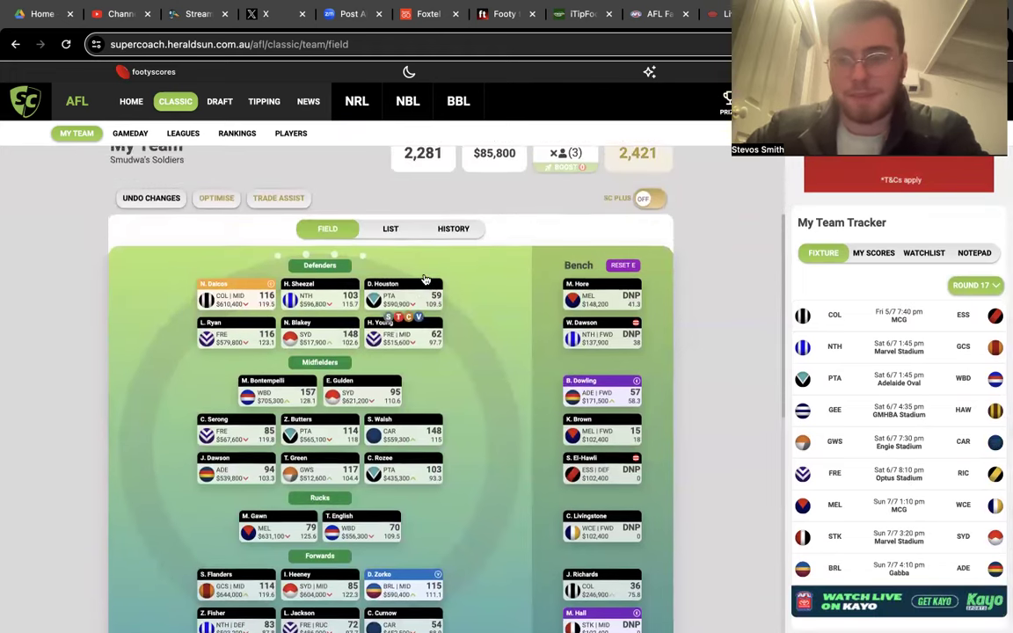
{"action": "scroll", "coordinate": [424, 279], "scroll_direction": "up", "scroll_amount": 1}
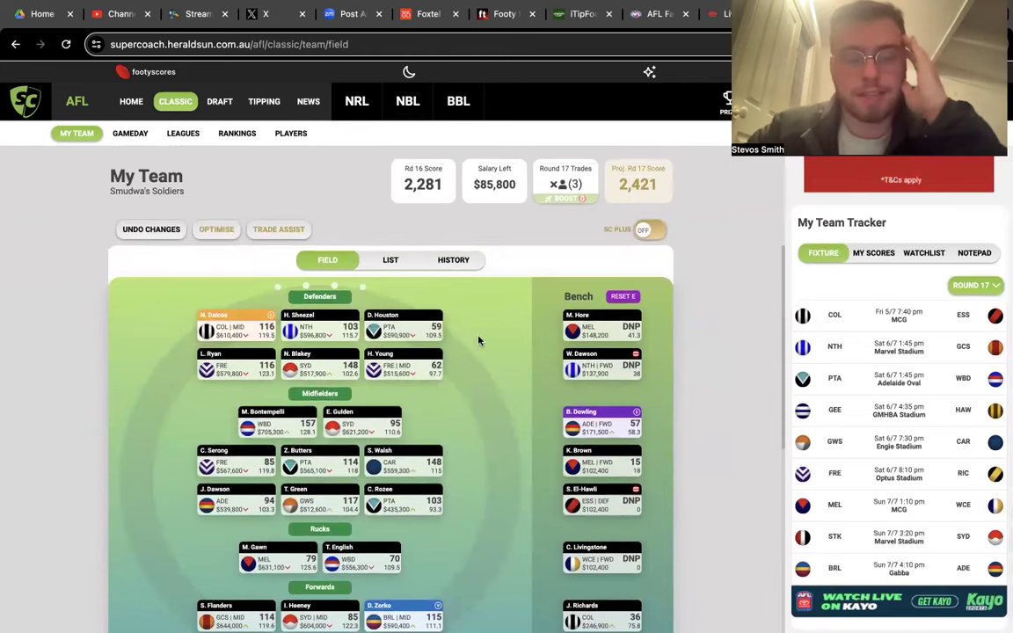
{"action": "left_click", "coordinate": [262, 338]}
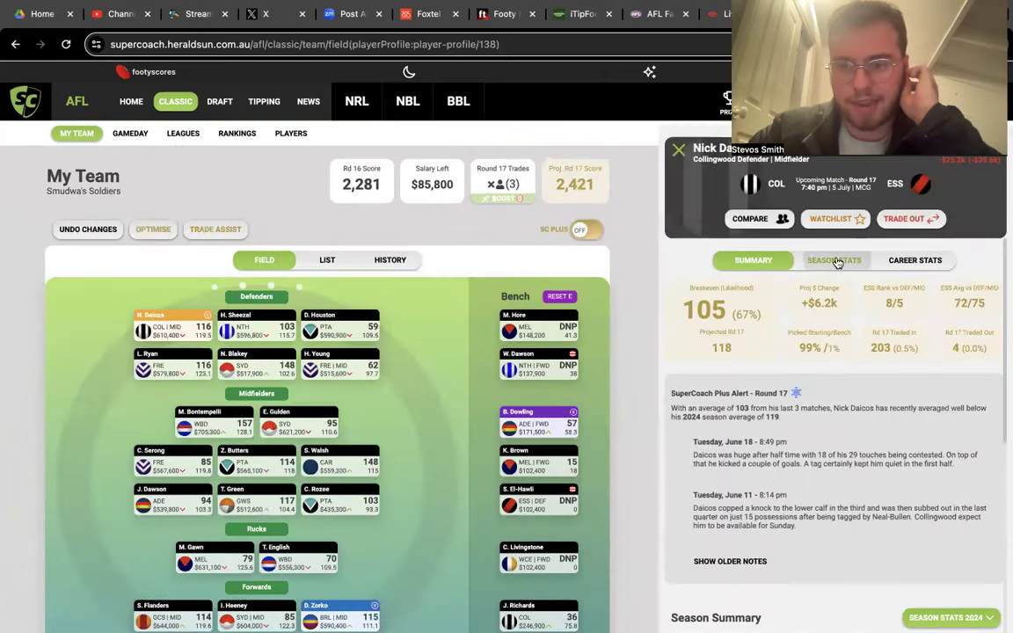
{"action": "left_click", "coordinate": [836, 261]}
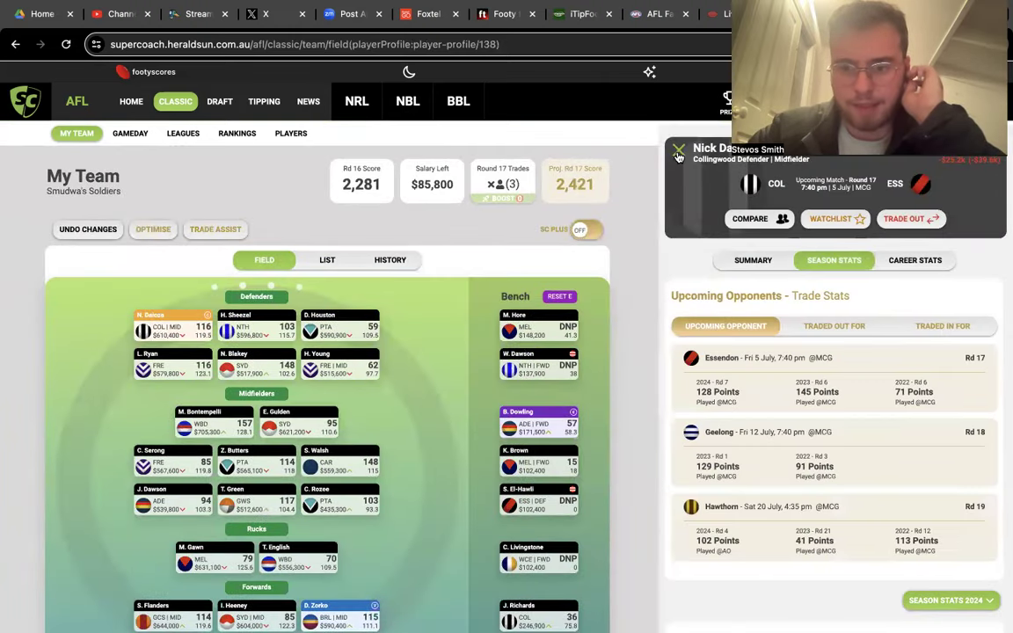
{"action": "left_click", "coordinate": [678, 152]}
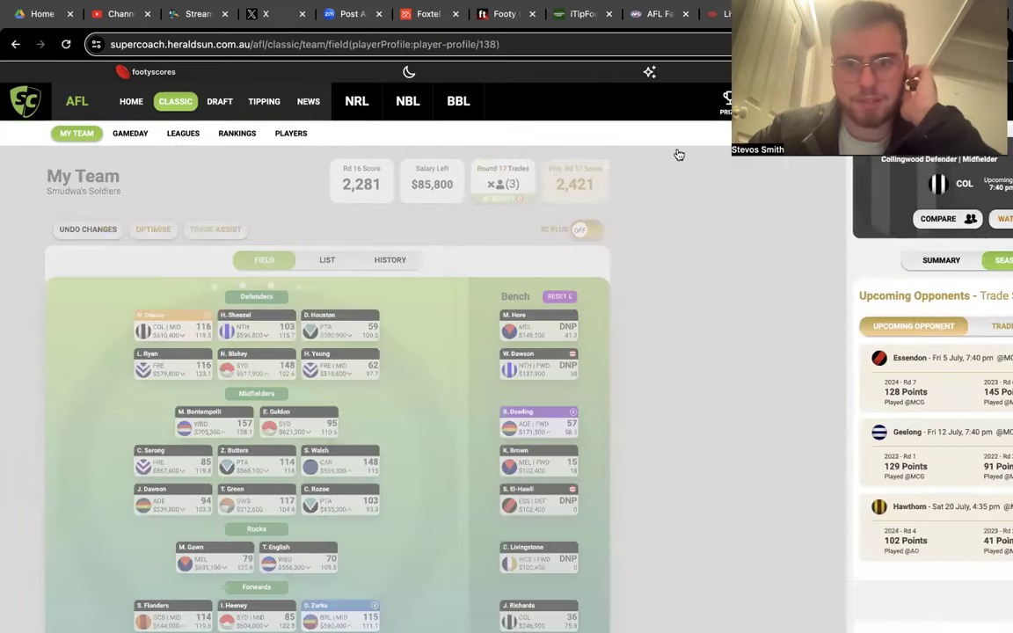
Review Daicos's past scores against Essendon, Geelong and Hawthorn, then close his profile.
{"action": "left_click", "coordinate": [260, 341]}
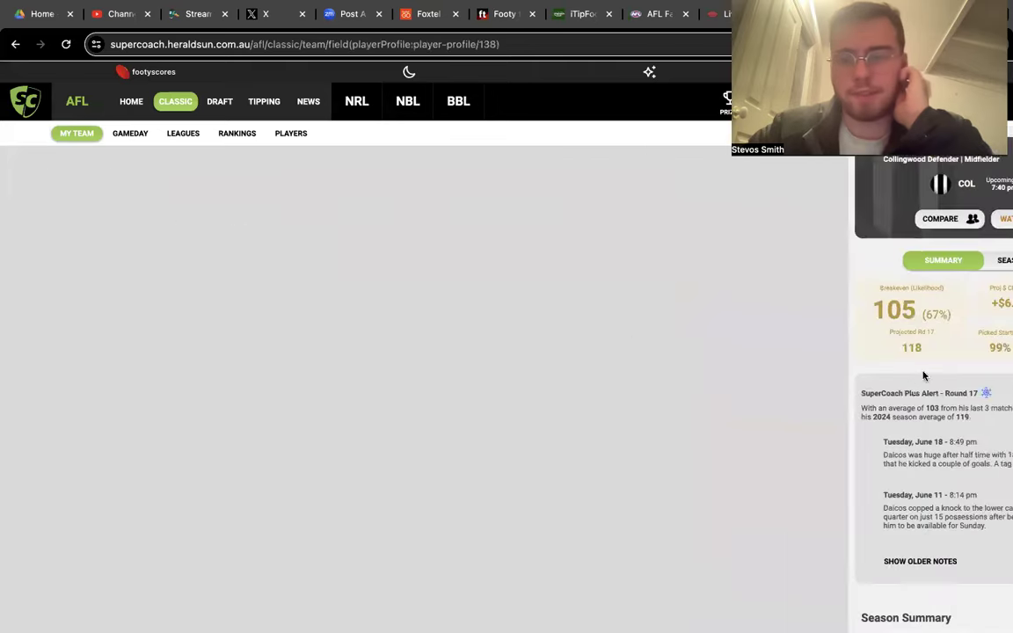
{"action": "left_click", "coordinate": [844, 260]}
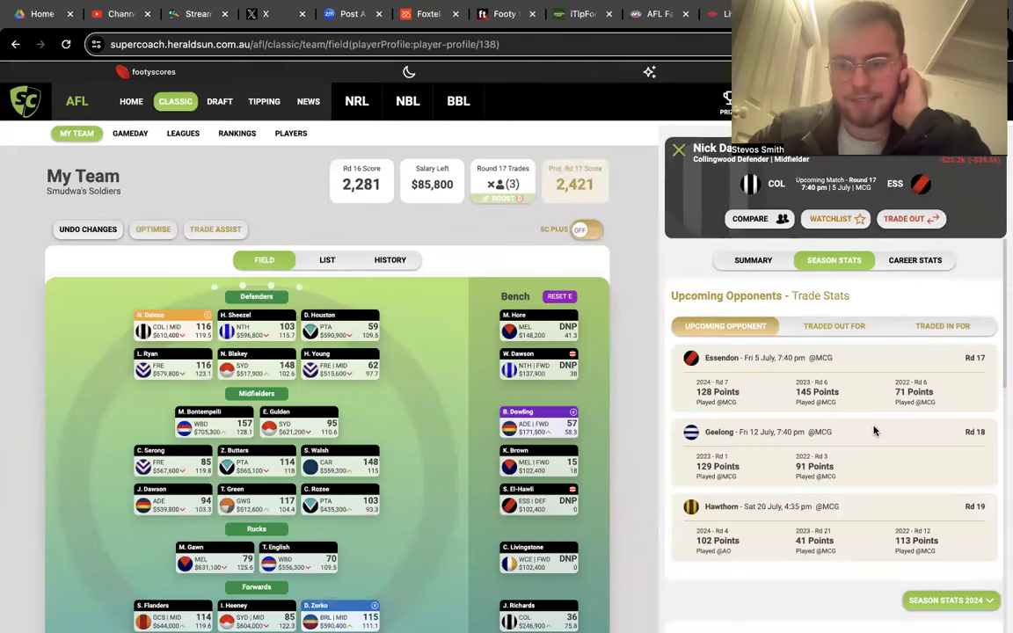
{"action": "left_click_drag", "start_coordinate": [892, 380], "coordinate": [957, 418]}
{"action": "left_click", "coordinate": [877, 359]}
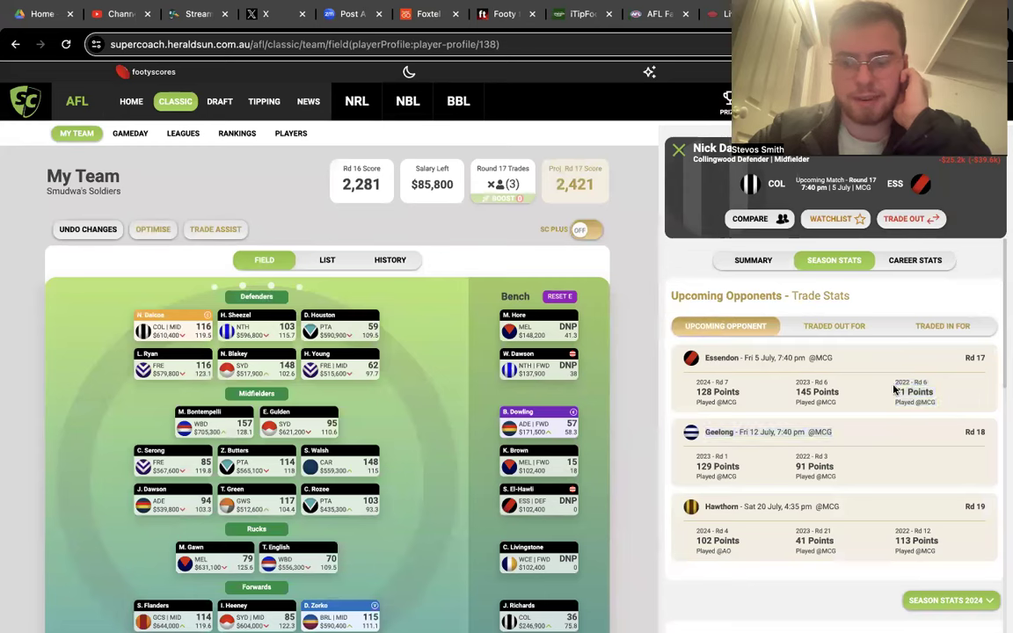
{"action": "left_click_drag", "start_coordinate": [894, 389], "coordinate": [923, 412]}
{"action": "left_click", "coordinate": [920, 415]}
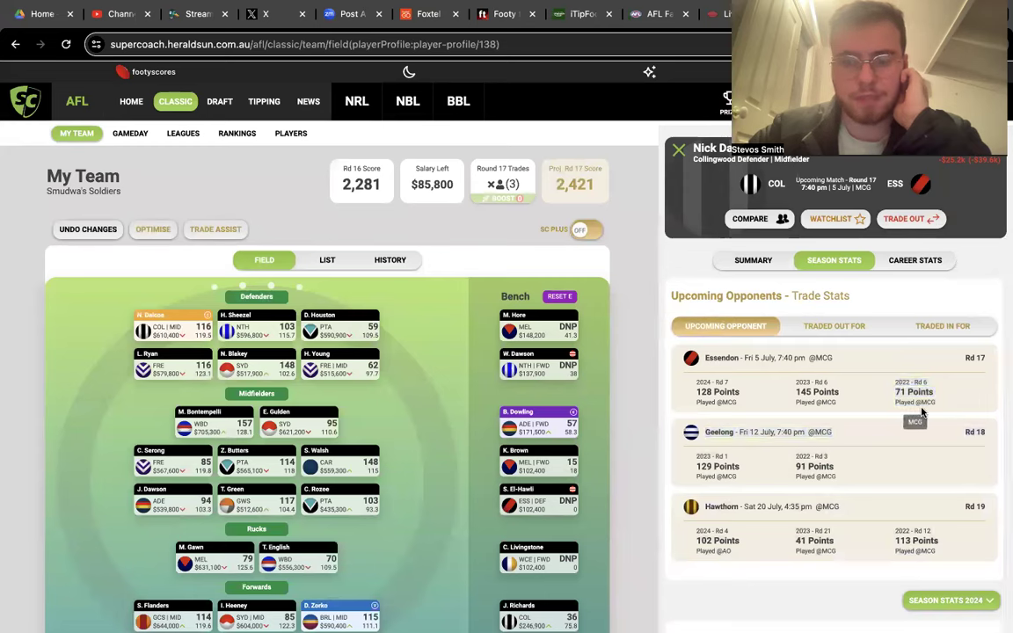
{"action": "left_click", "coordinate": [679, 154]}
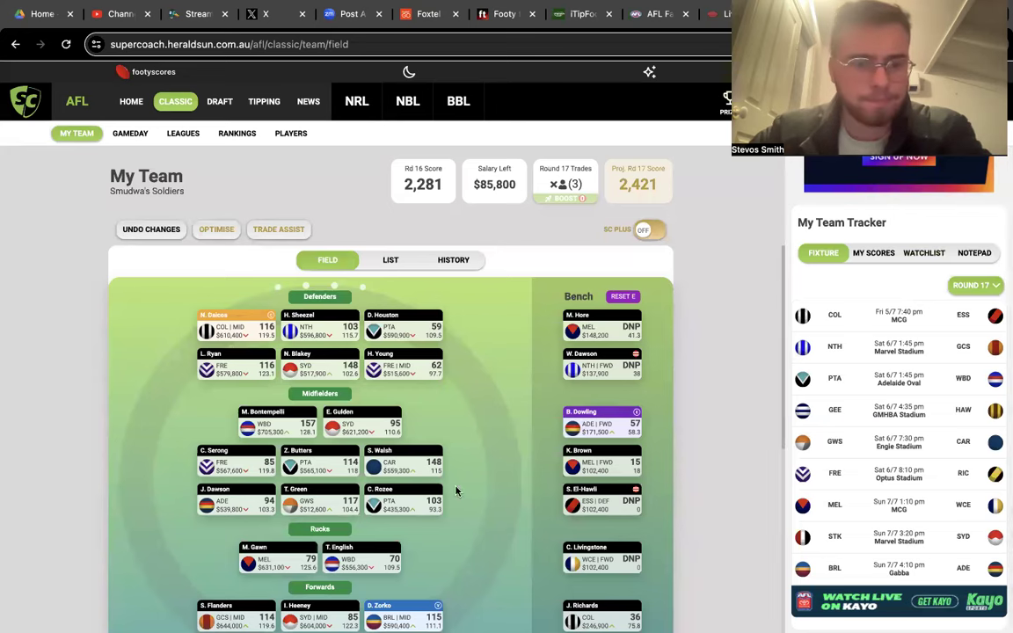
{"action": "scroll", "coordinate": [356, 531], "scroll_direction": "down", "scroll_amount": 2}
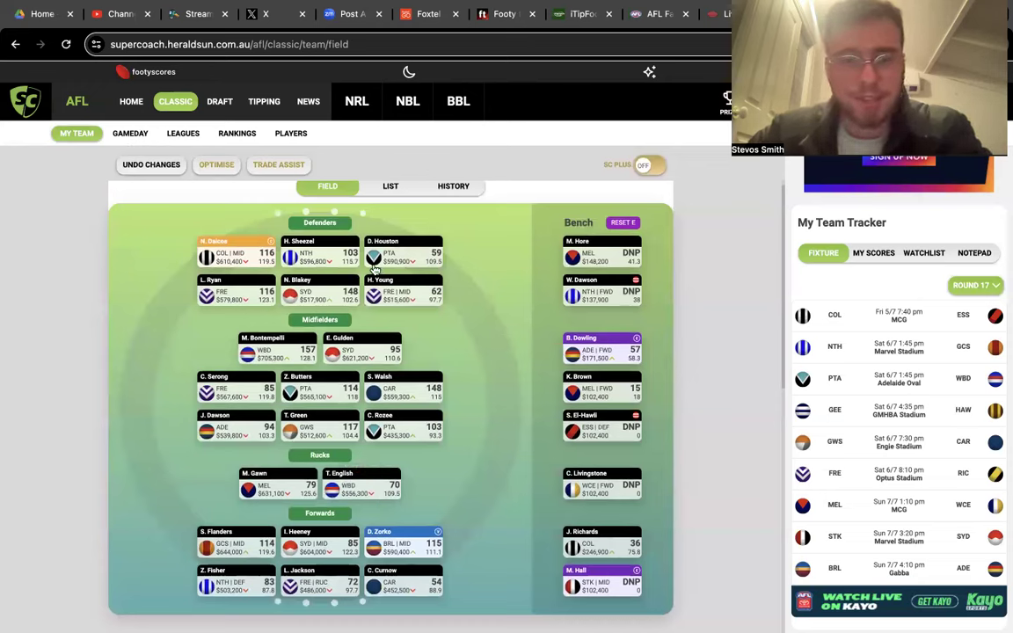
{"action": "mouse_move", "coordinate": [343, 255]}
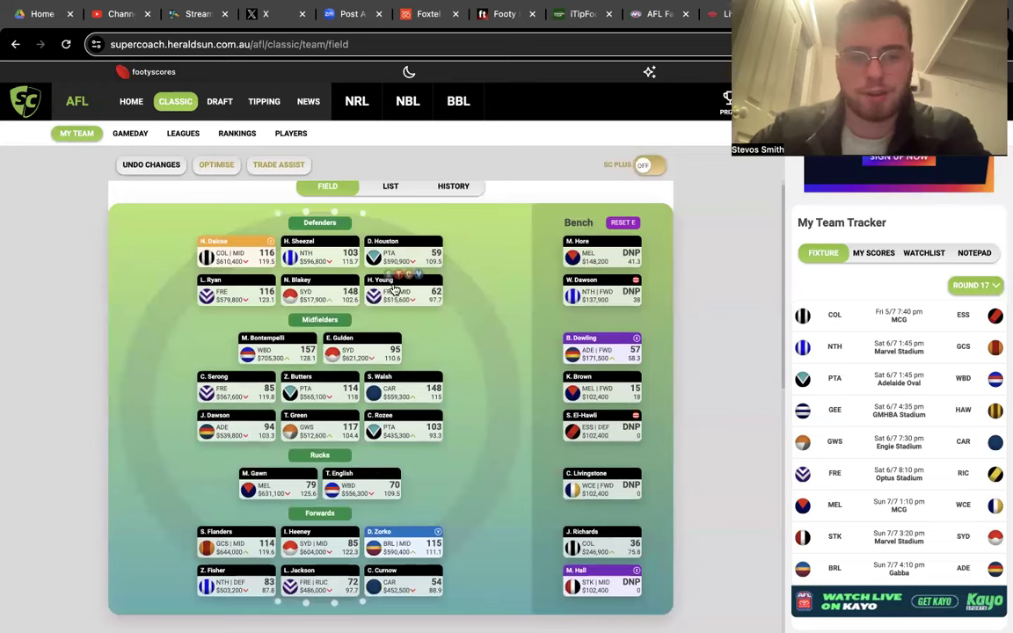
{"action": "mouse_move", "coordinate": [232, 564]}
{"action": "mouse_move", "coordinate": [247, 538]}
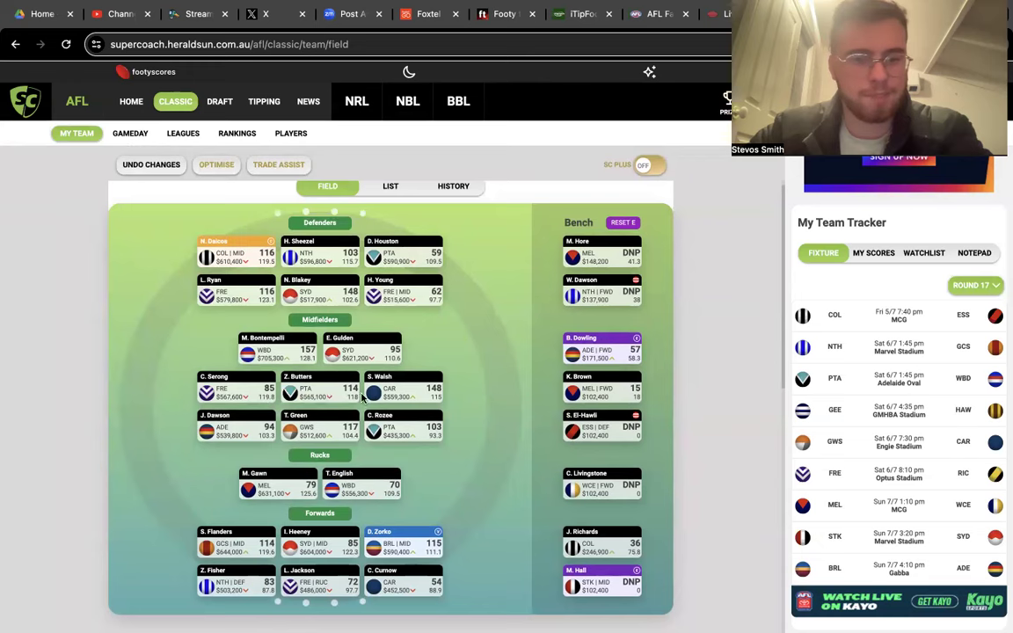
{"action": "mouse_move", "coordinate": [402, 388]}
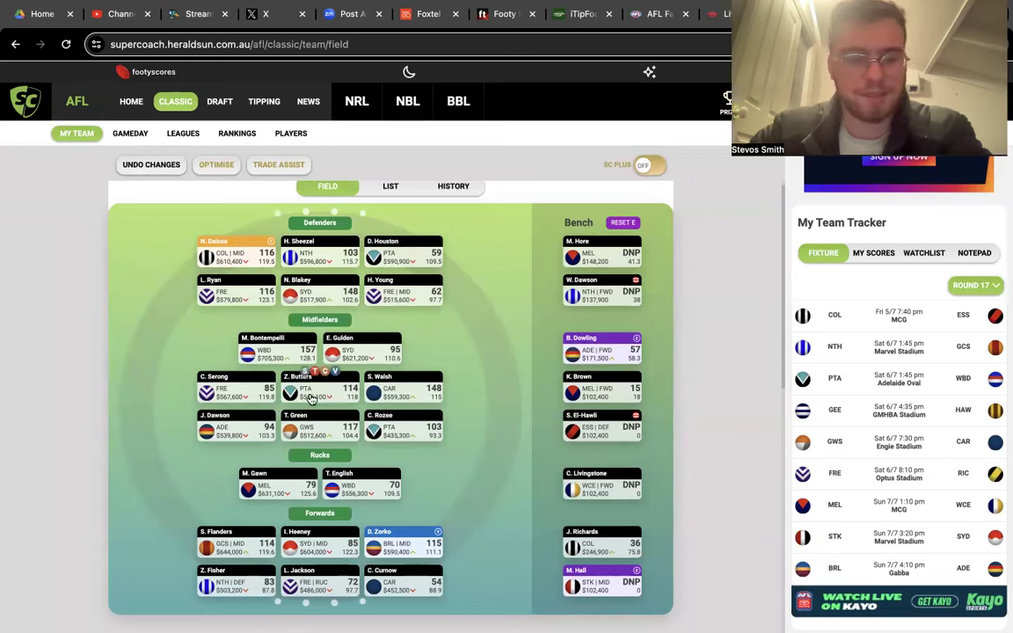
{"action": "mouse_move", "coordinate": [407, 266]}
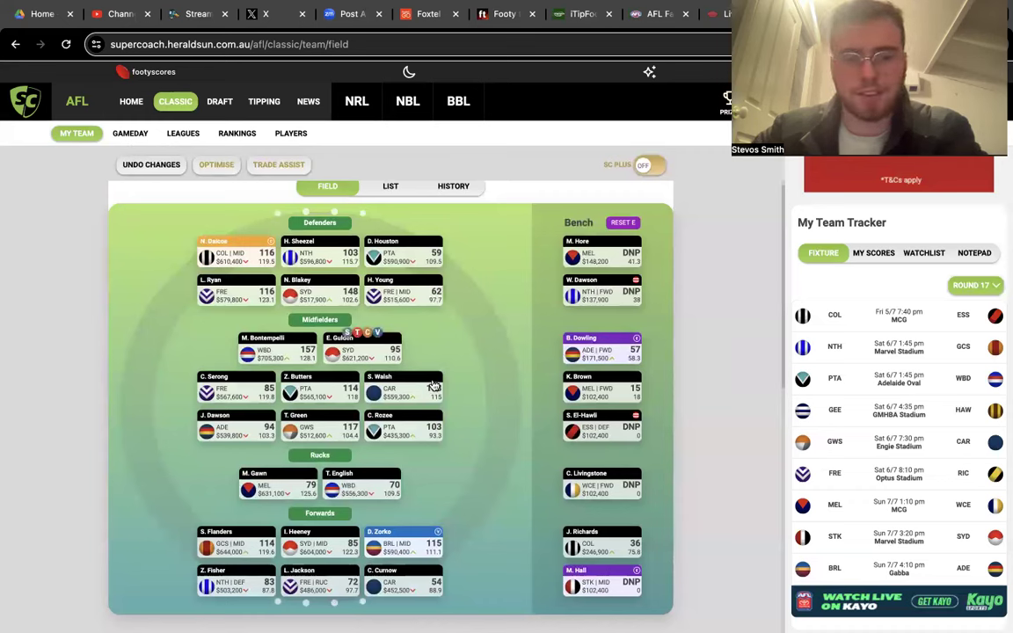
{"action": "scroll", "coordinate": [844, 514], "scroll_direction": "down", "scroll_amount": 1}
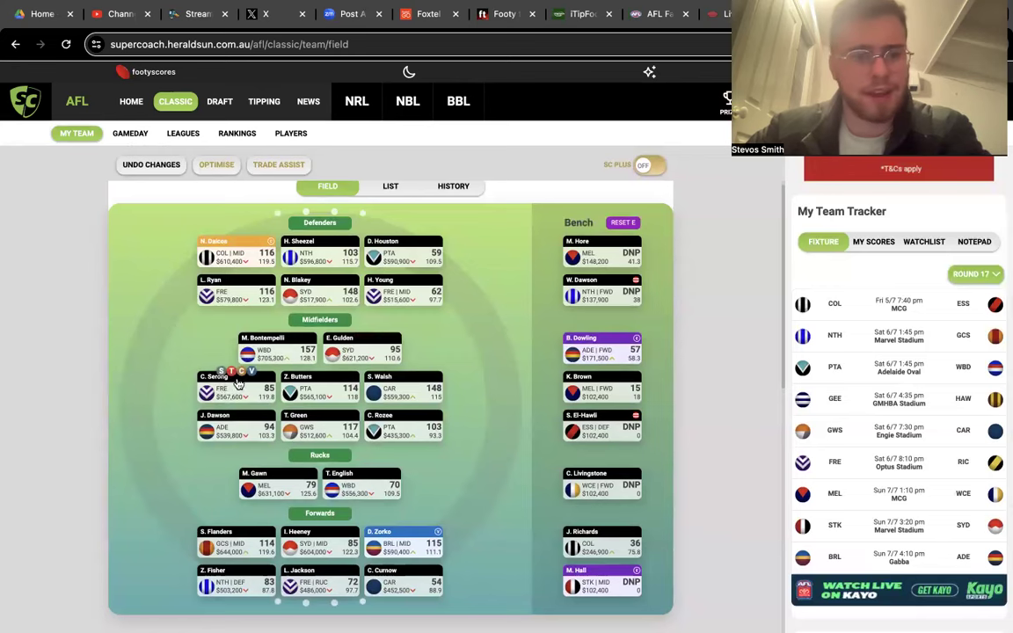
Check L. Ryan's and C. Serong's scores against upcoming opponents, then close their profiles.
{"action": "left_click", "coordinate": [206, 289]}
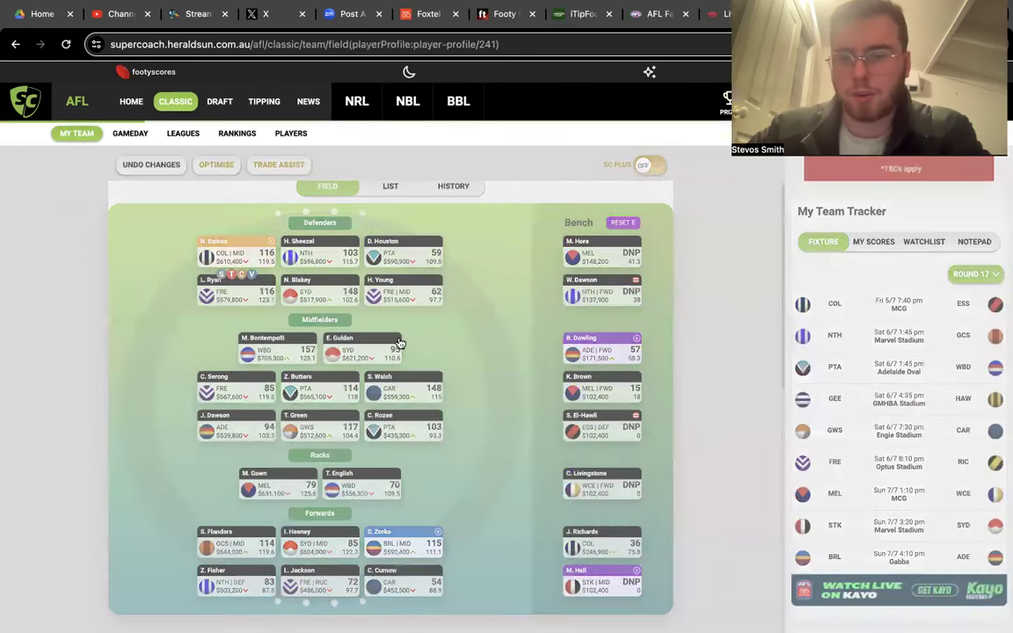
{"action": "left_click", "coordinate": [817, 264]}
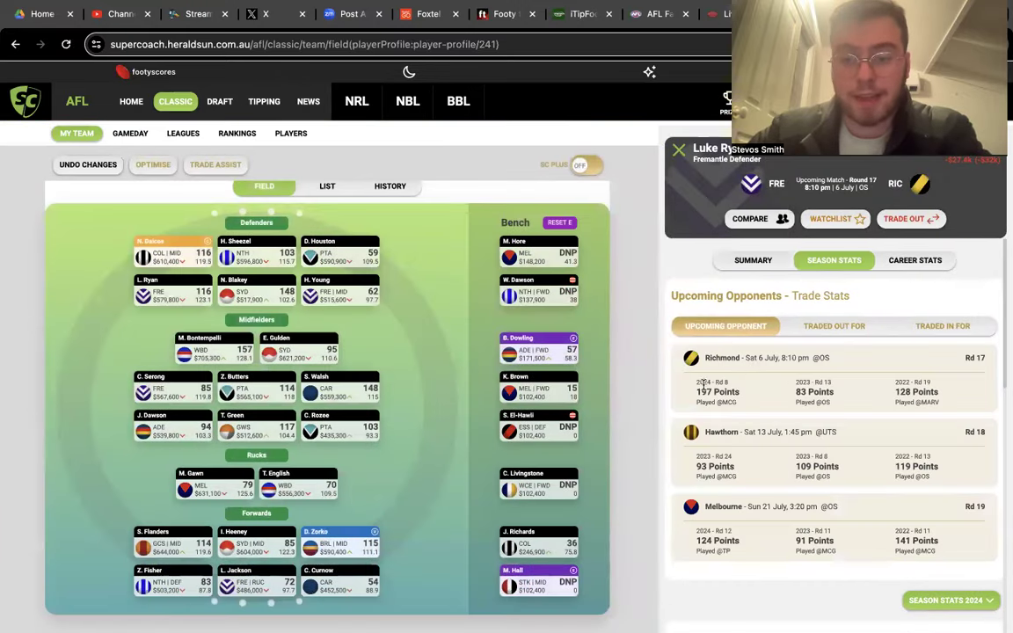
{"action": "left_click", "coordinate": [679, 151]}
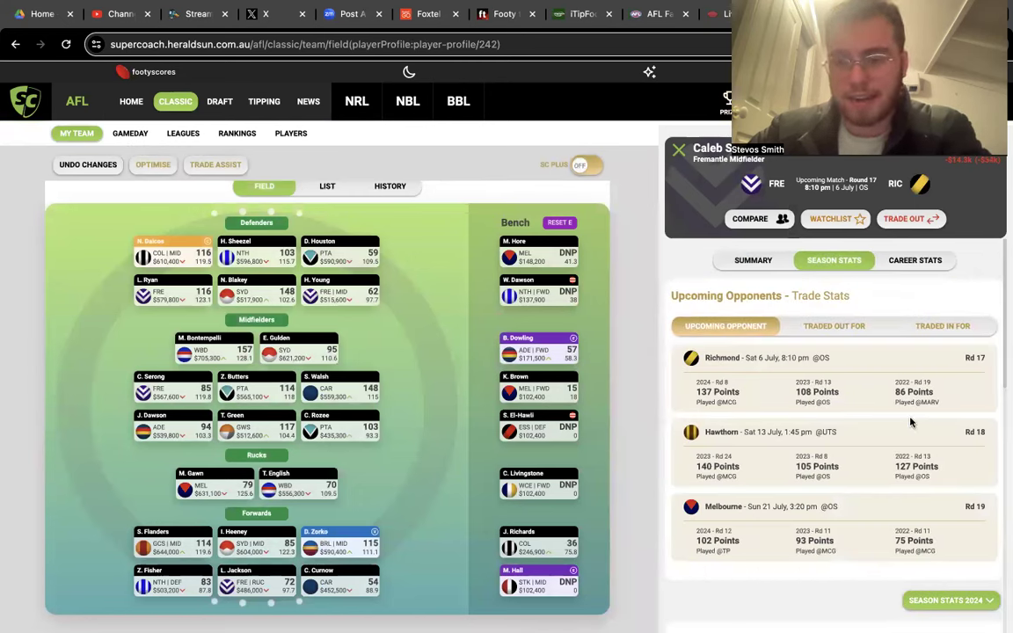
{"action": "left_click", "coordinate": [673, 152]}
{"action": "mouse_move", "coordinate": [410, 396]}
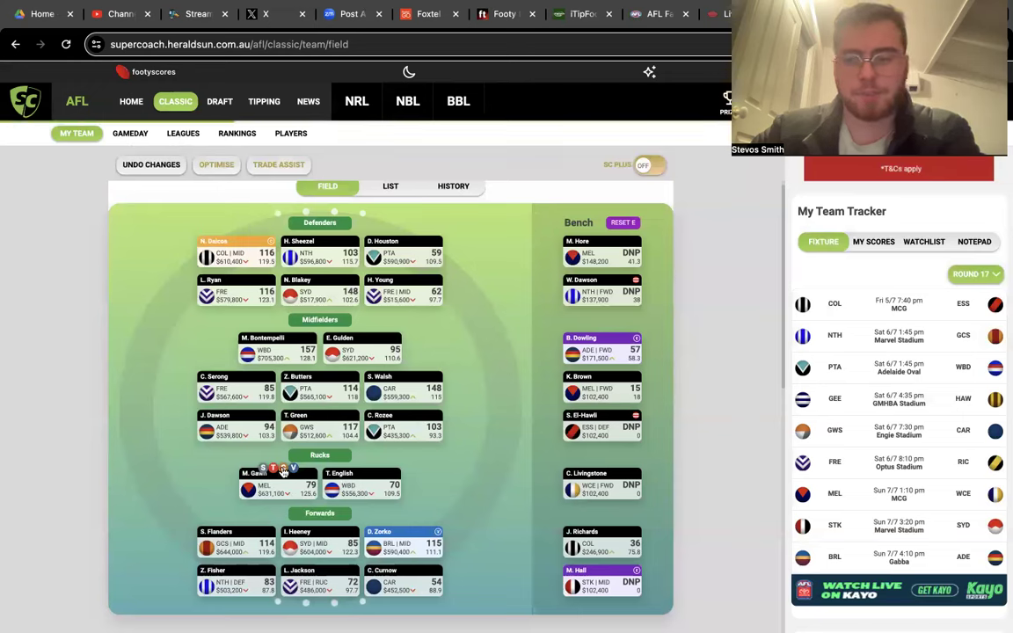
Make M. Gawn captain and L. Ryan vice-captain for Round 17.
{"action": "left_click", "coordinate": [283, 469]}
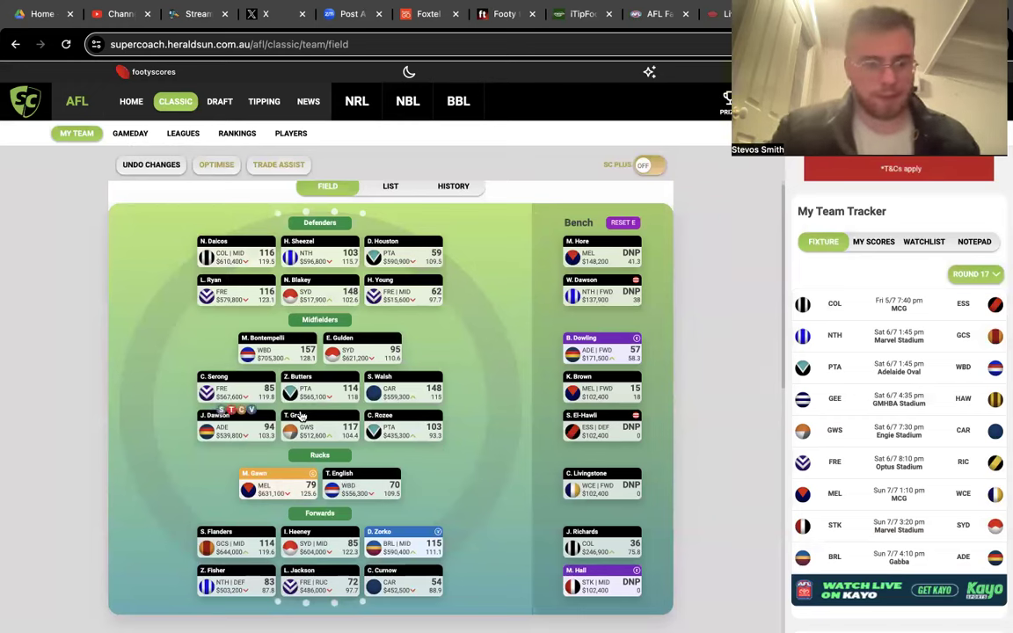
{"action": "mouse_move", "coordinate": [392, 497]}
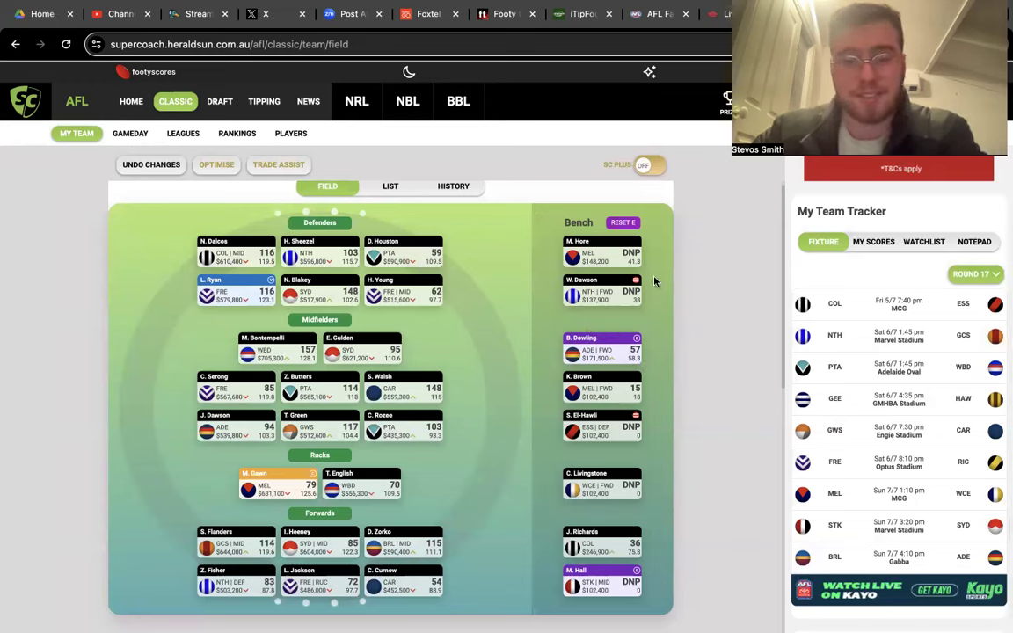
{"action": "mouse_move", "coordinate": [596, 302]}
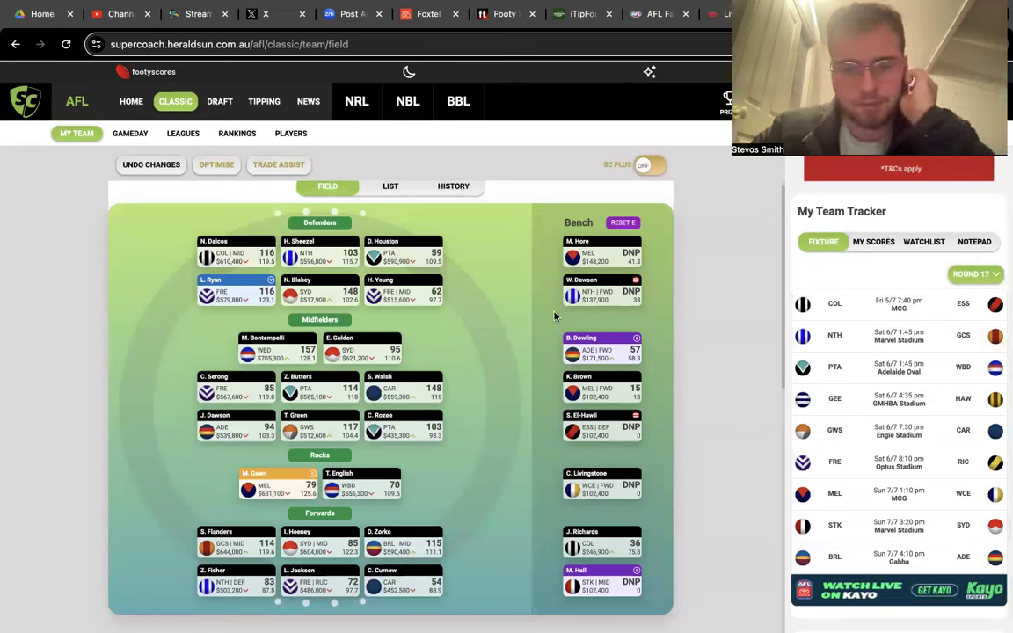
{"action": "mouse_move", "coordinate": [605, 363]}
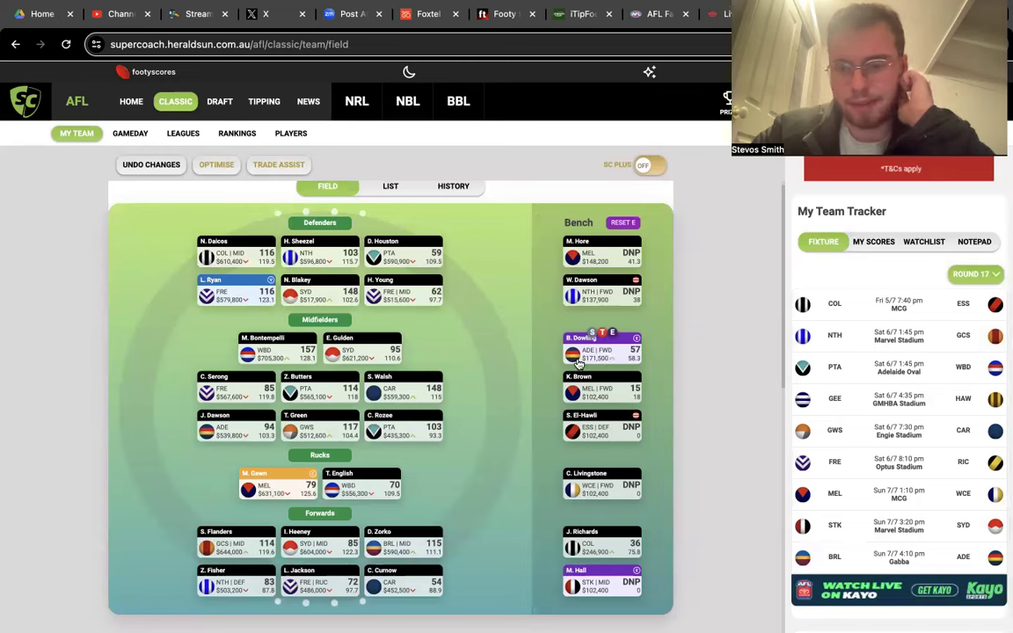
{"action": "mouse_move", "coordinate": [590, 419]}
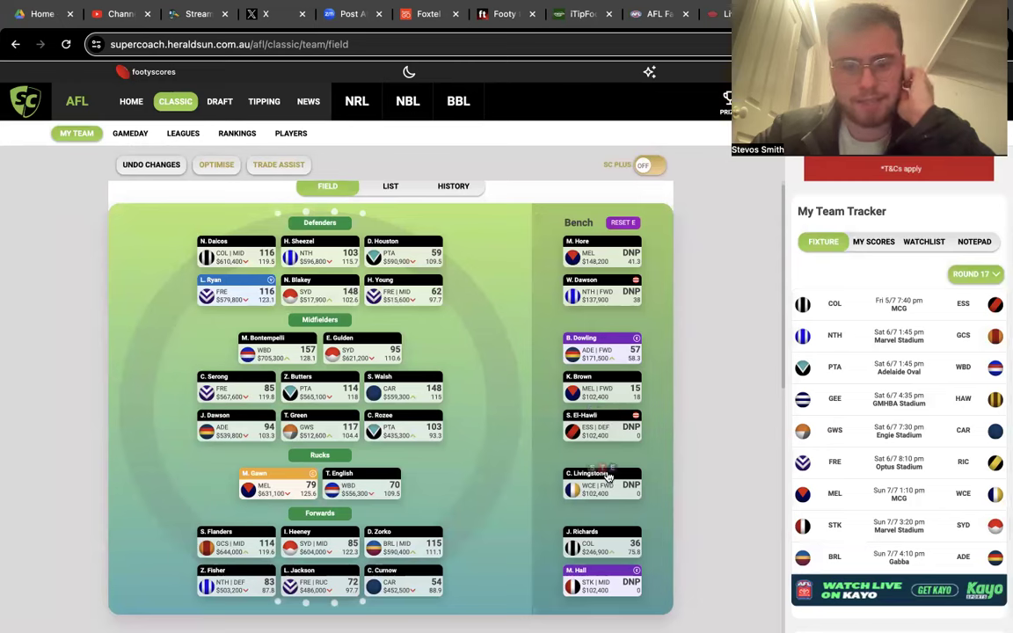
{"action": "mouse_move", "coordinate": [579, 489]}
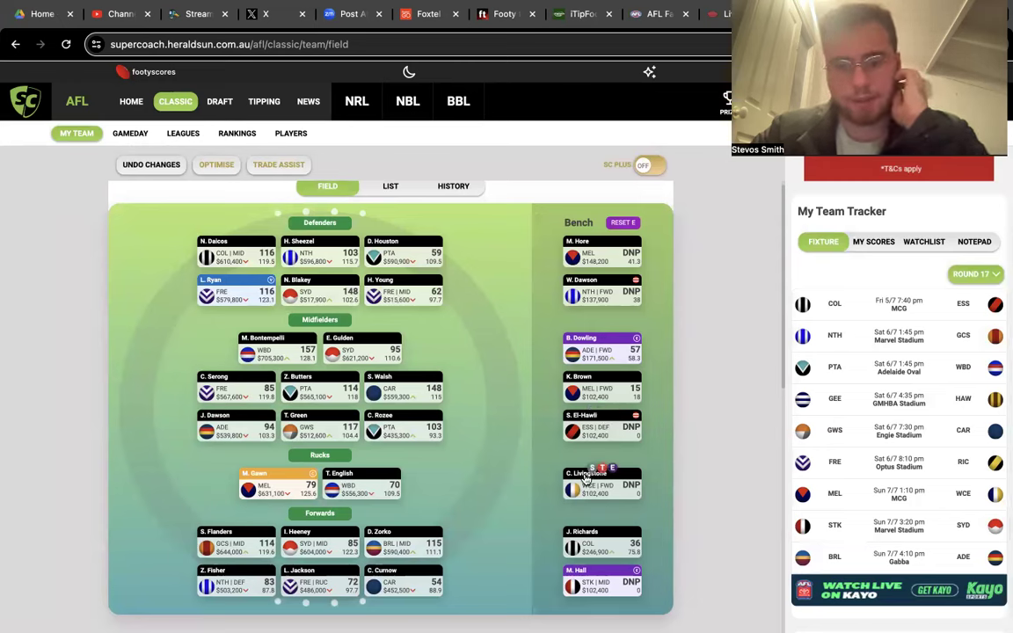
{"action": "mouse_move", "coordinate": [584, 546]}
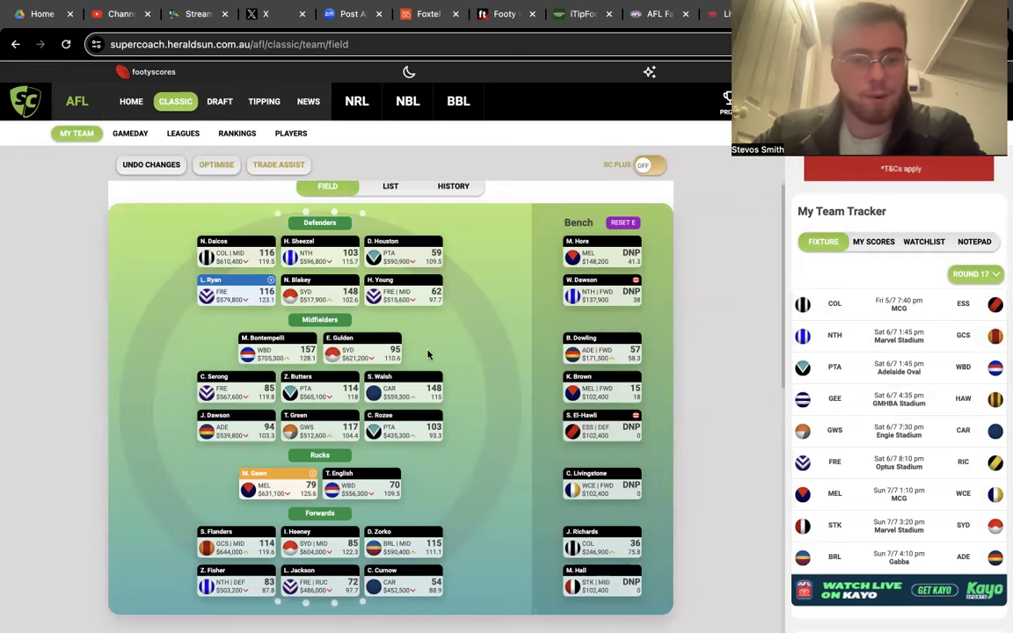
{"action": "scroll", "coordinate": [383, 313], "scroll_direction": "up", "scroll_amount": 2}
{"action": "left_click", "coordinate": [652, 230]}
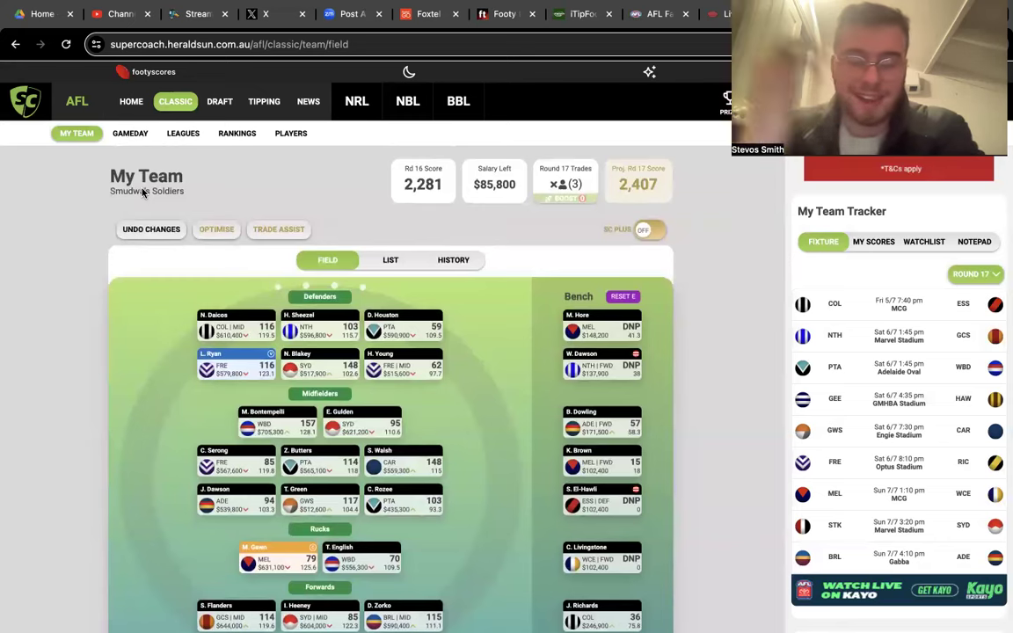
{"action": "scroll", "coordinate": [377, 322], "scroll_direction": "down", "scroll_amount": 3}
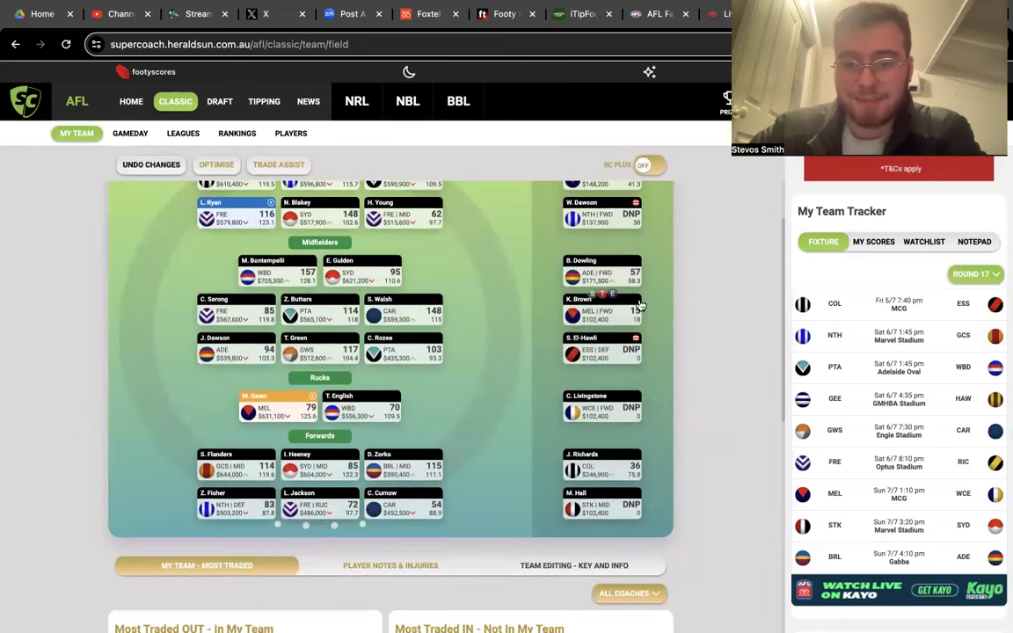
{"action": "left_click", "coordinate": [591, 267]}
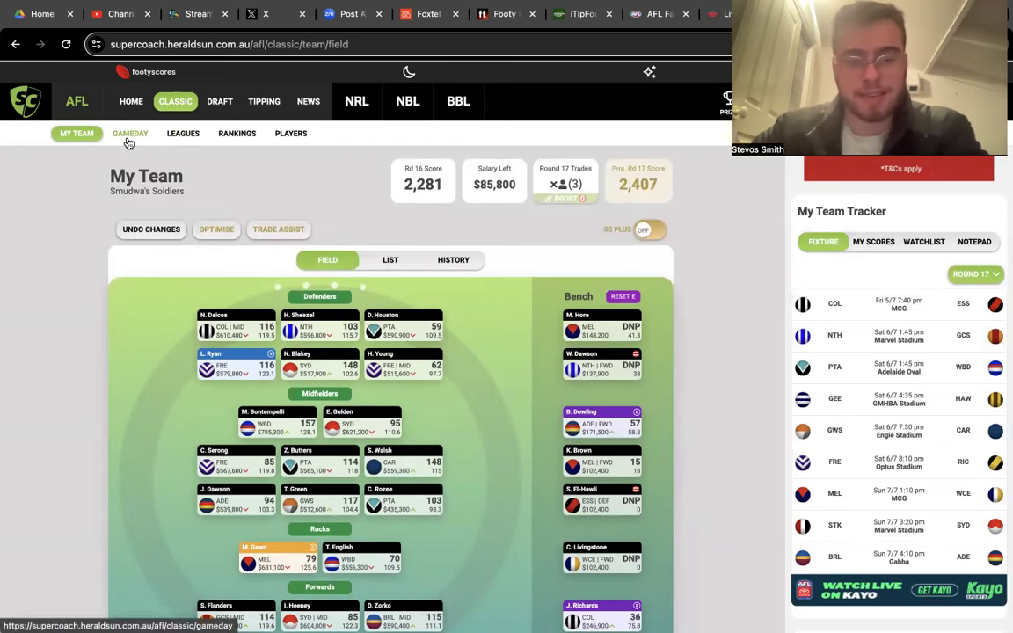
{"action": "left_click", "coordinate": [128, 139]}
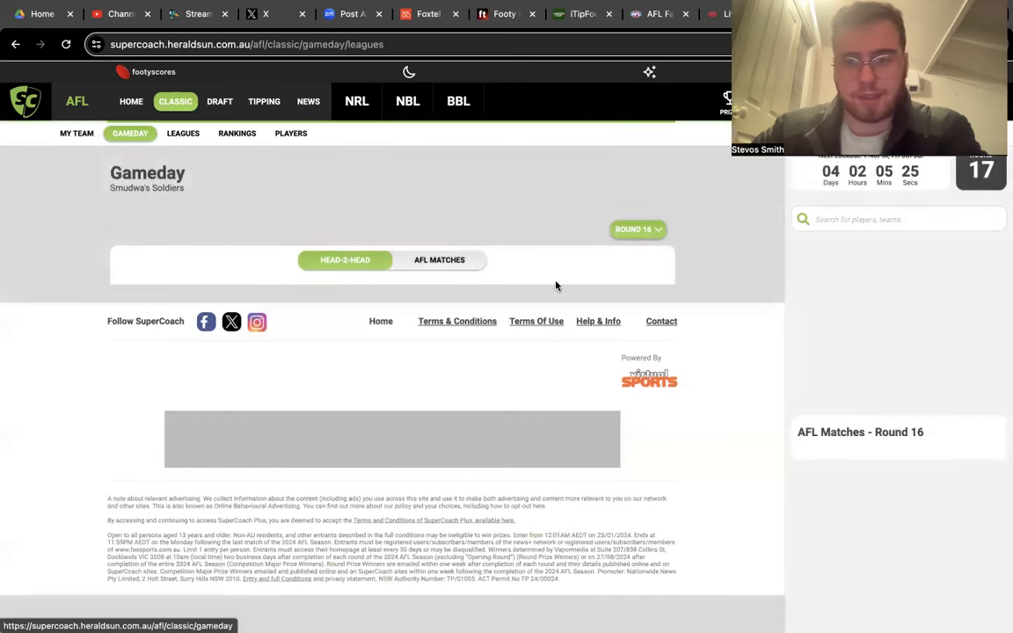
{"action": "left_click", "coordinate": [651, 232]}
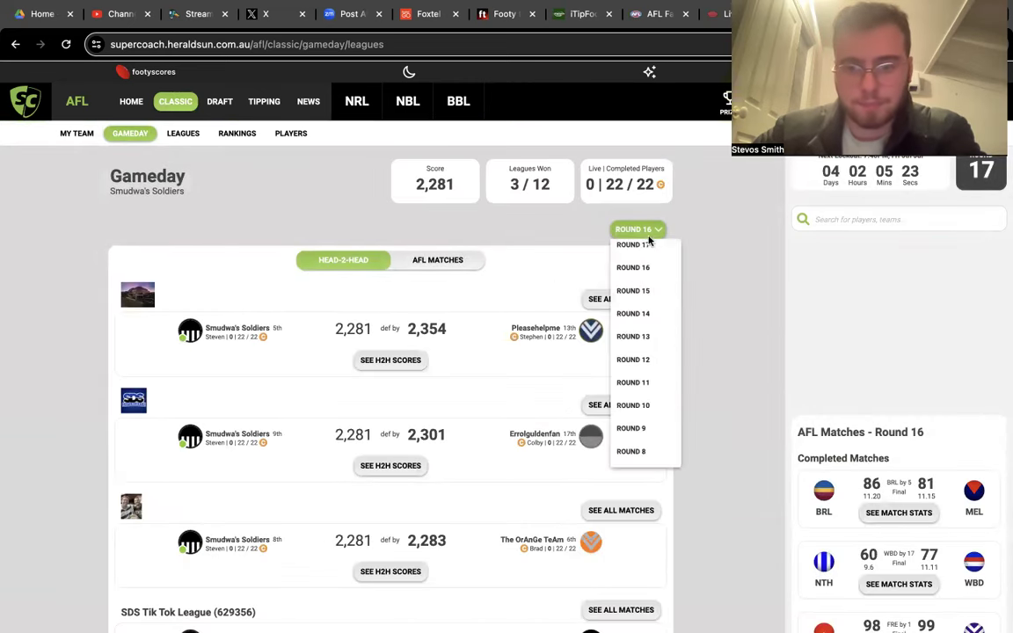
{"action": "left_click", "coordinate": [538, 267]}
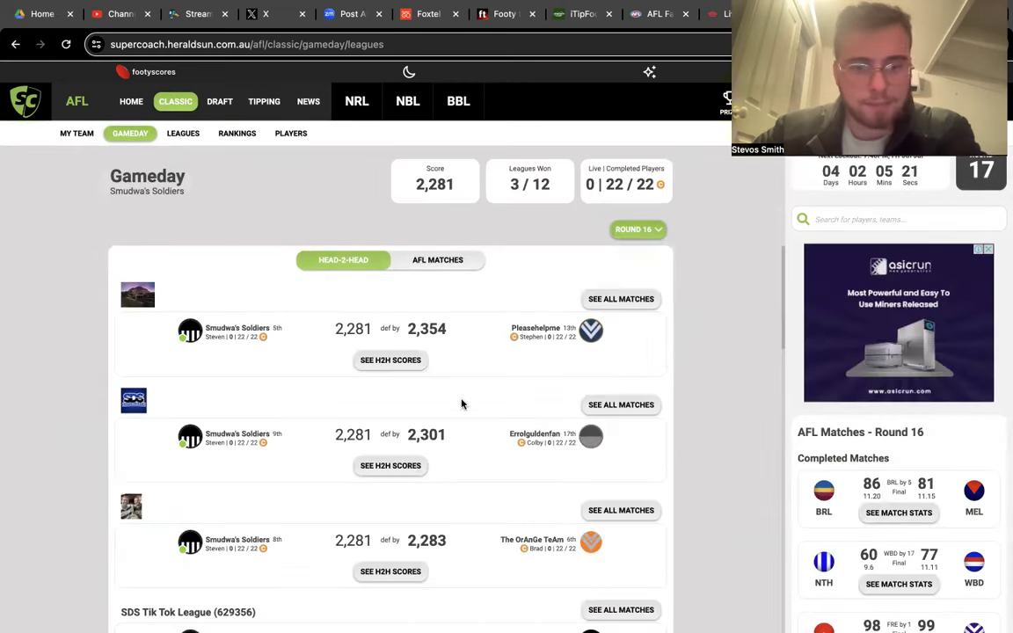
{"action": "scroll", "coordinate": [462, 405], "scroll_direction": "down", "scroll_amount": 2}
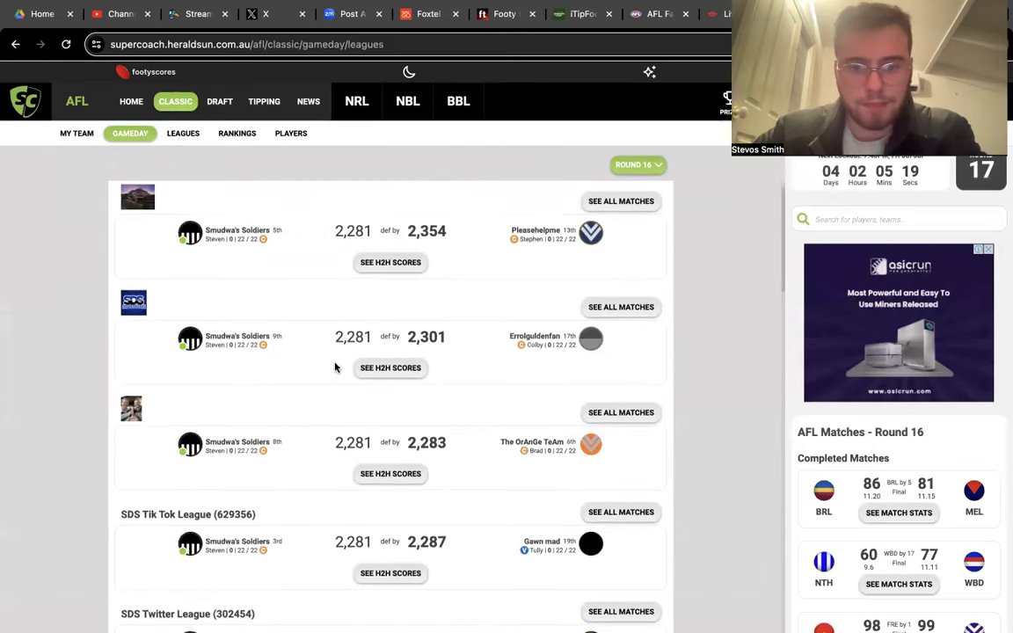
{"action": "left_click", "coordinate": [390, 366]}
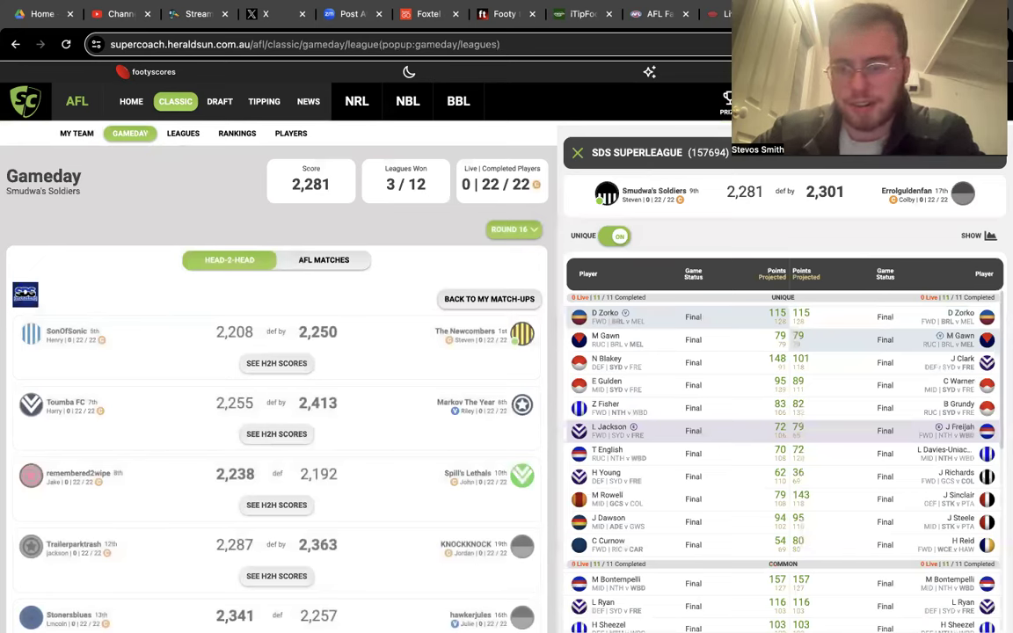
Scroll the SDS Superleague comparison, e.g. Blakey's 148 against Clark's 101.
{"action": "scroll", "coordinate": [816, 436], "scroll_direction": "down", "scroll_amount": 5}
{"action": "scroll", "coordinate": [817, 435], "scroll_direction": "up", "scroll_amount": 4}
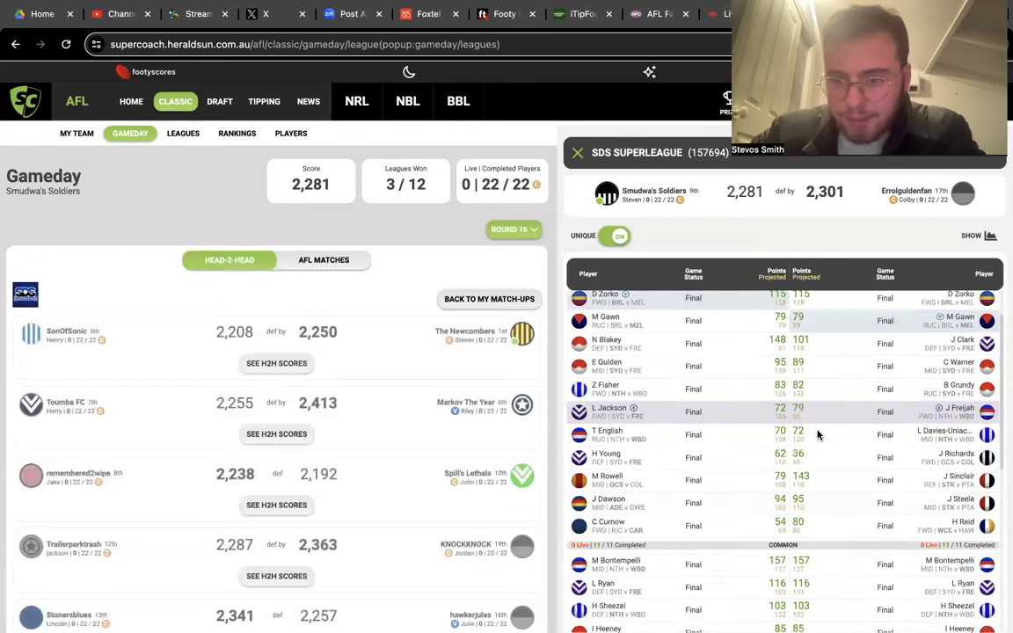
{"action": "scroll", "coordinate": [831, 352], "scroll_direction": "up", "scroll_amount": 1}
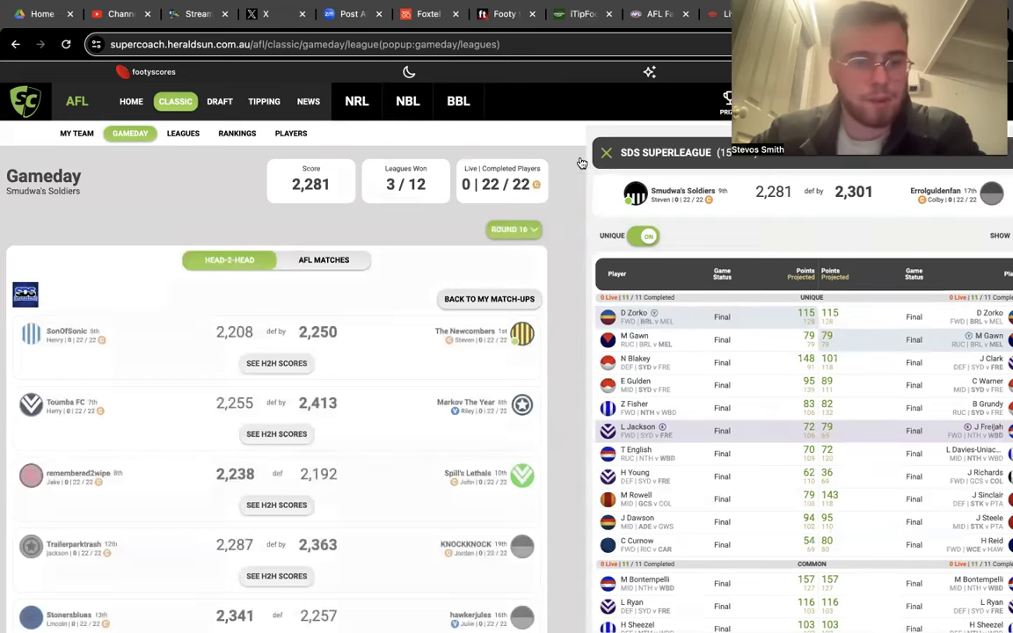
Close the H2H comparison and scroll through all SDS Superleague Round 16 match results.
{"action": "left_click", "coordinate": [578, 154]}
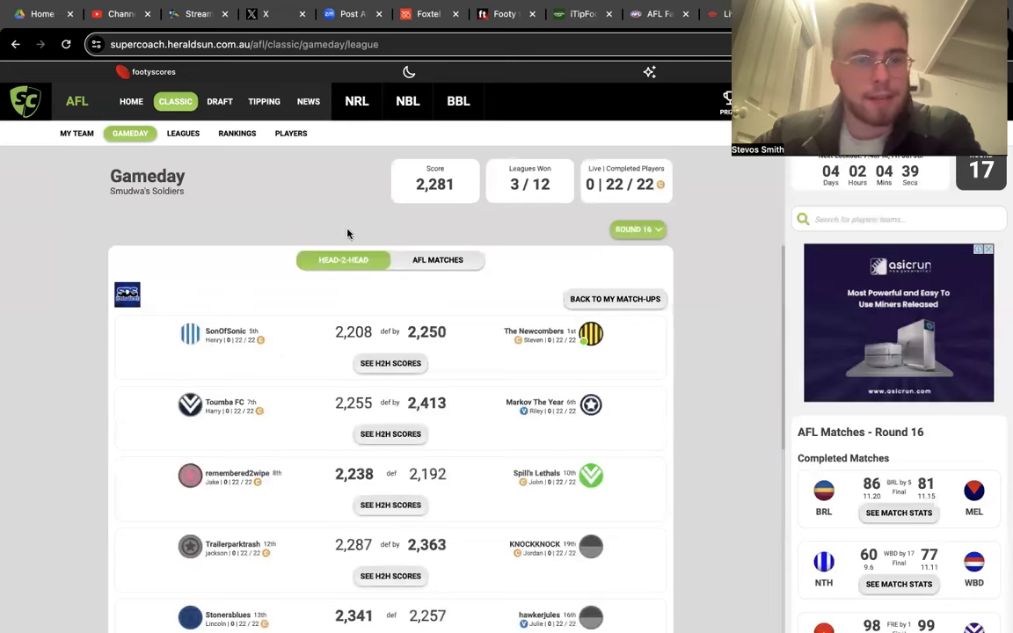
{"action": "left_click", "coordinate": [642, 297]}
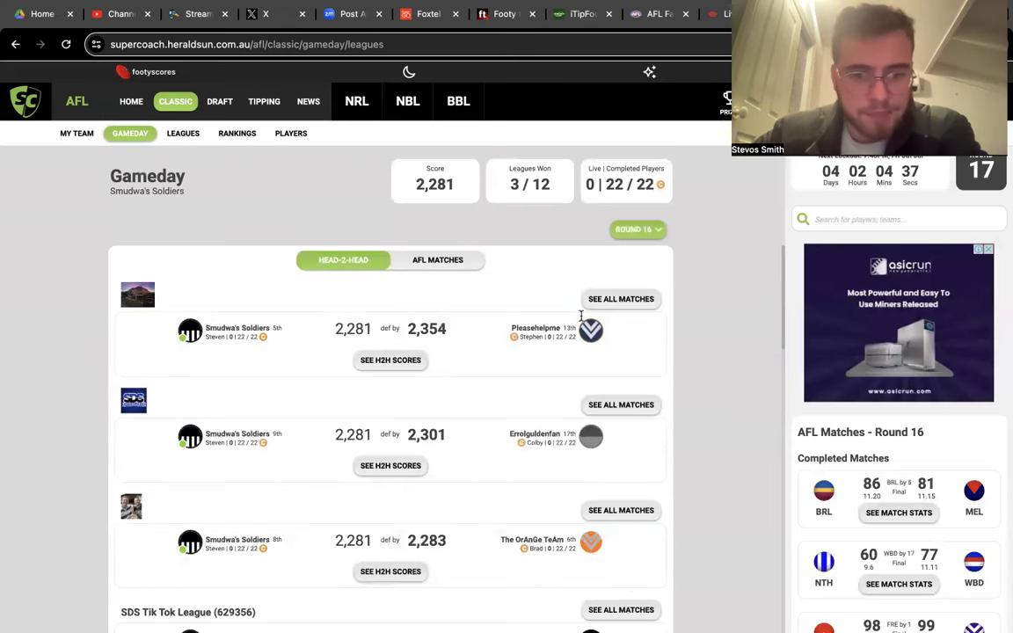
{"action": "left_click", "coordinate": [600, 407]}
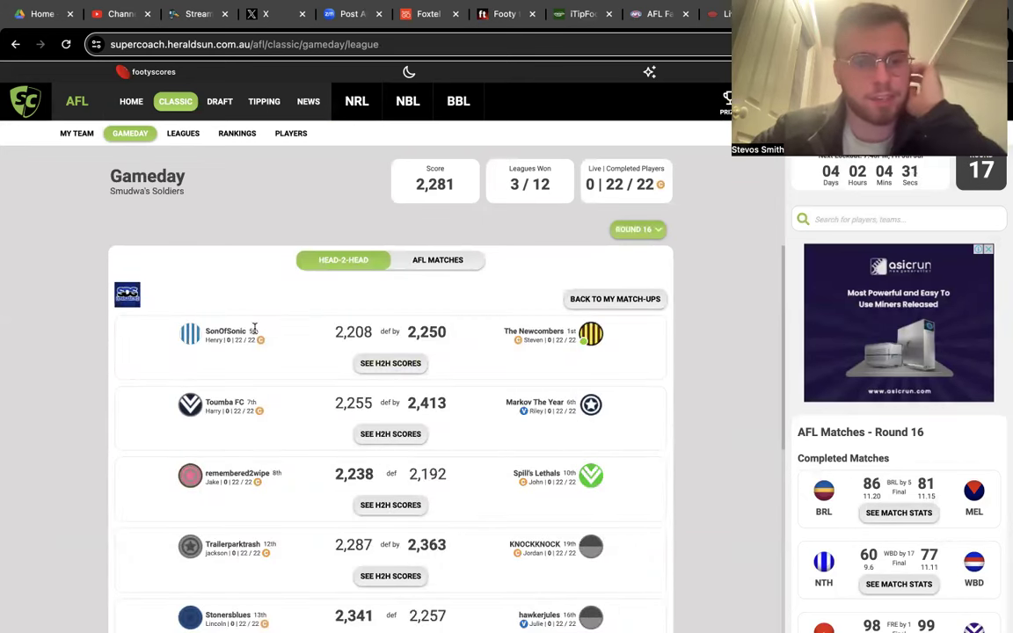
{"action": "scroll", "coordinate": [316, 436], "scroll_direction": "down", "scroll_amount": 2}
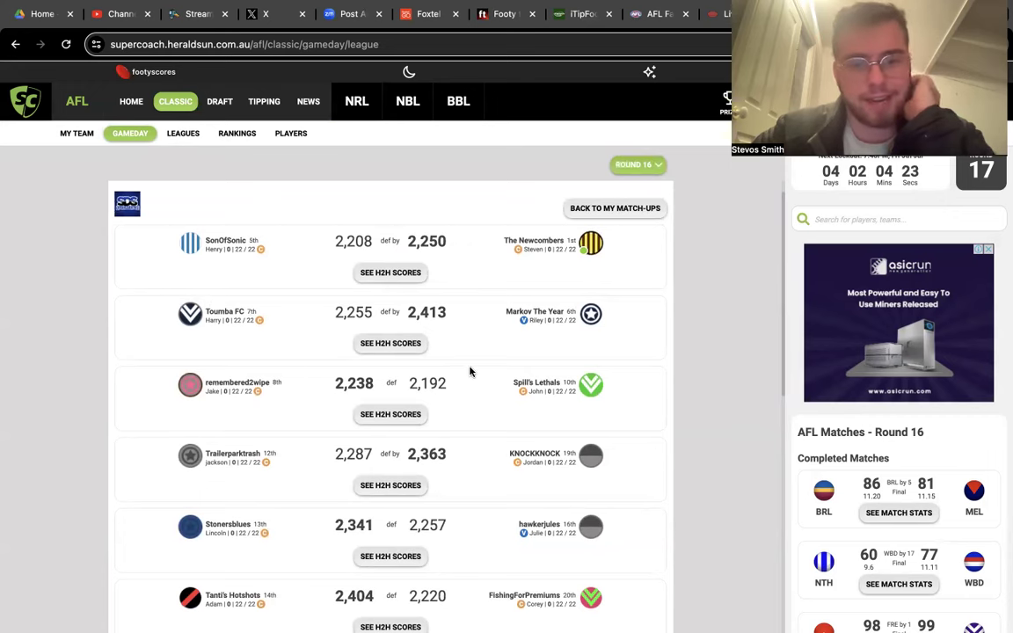
{"action": "scroll", "coordinate": [437, 491], "scroll_direction": "down", "scroll_amount": 1}
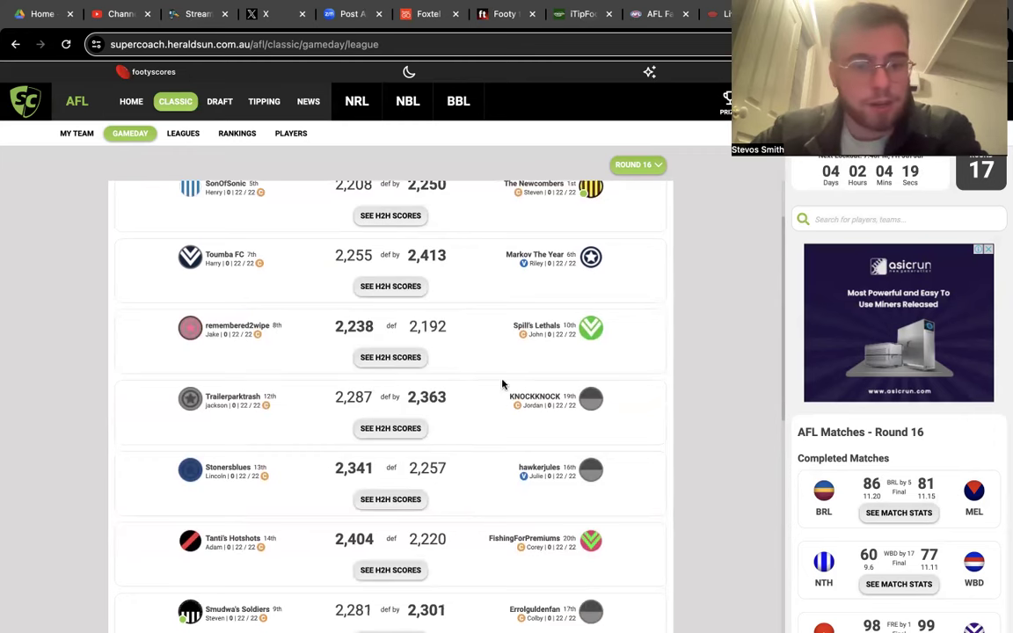
{"action": "scroll", "coordinate": [434, 473], "scroll_direction": "down", "scroll_amount": 1}
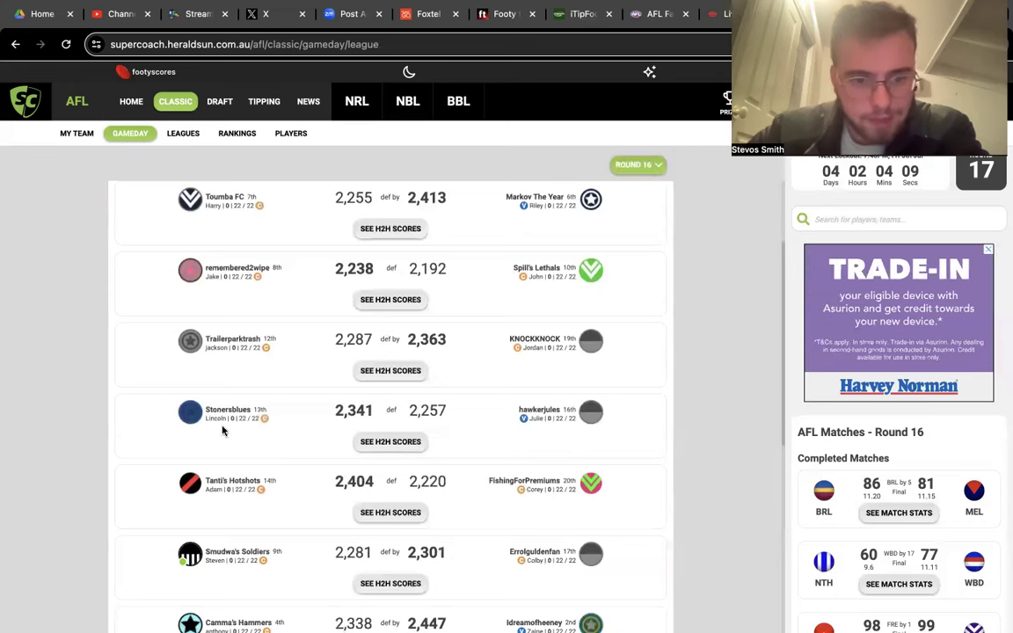
{"action": "scroll", "coordinate": [338, 450], "scroll_direction": "down", "scroll_amount": 3}
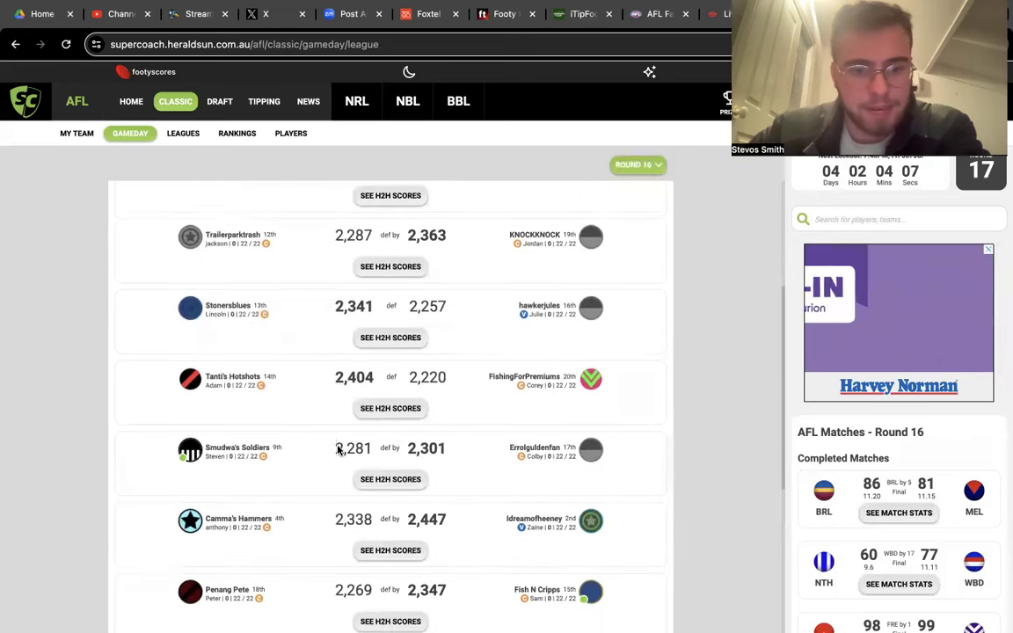
{"action": "scroll", "coordinate": [339, 504], "scroll_direction": "down", "scroll_amount": 2}
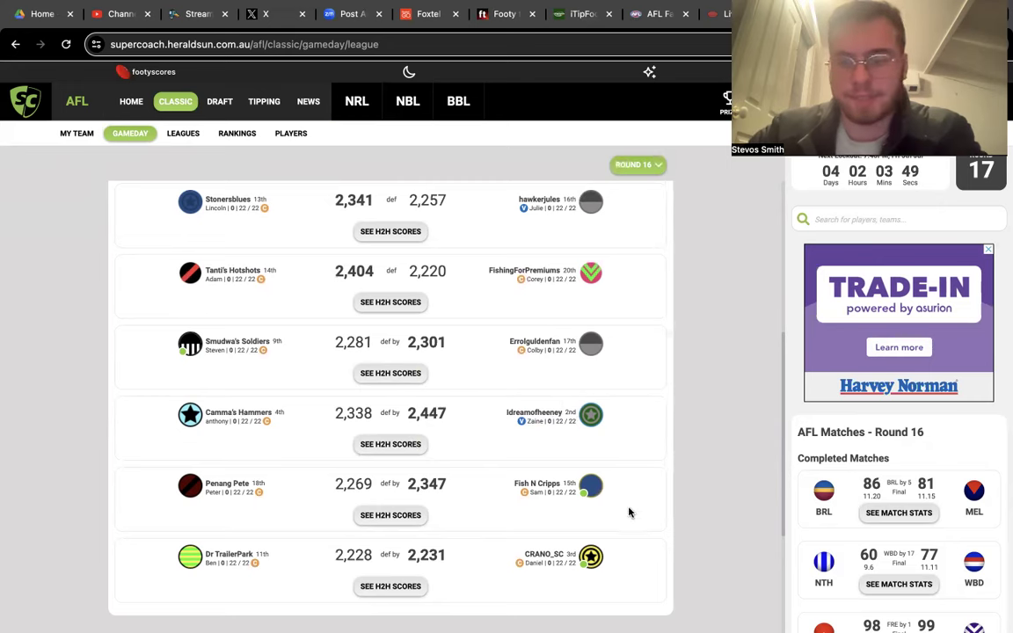
{"action": "scroll", "coordinate": [262, 510], "scroll_direction": "down", "scroll_amount": 1}
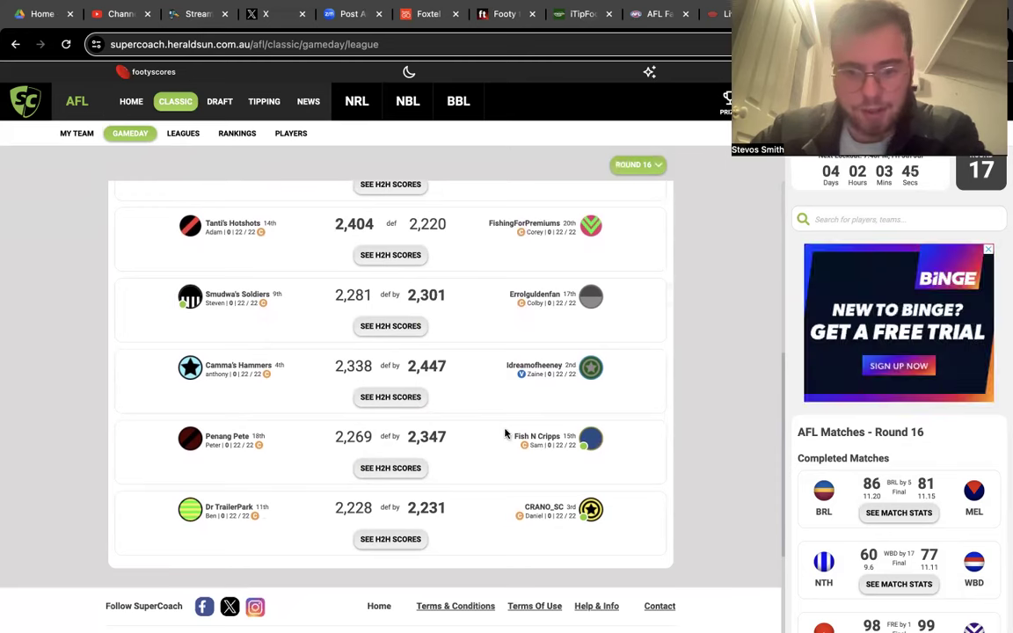
{"action": "scroll", "coordinate": [389, 466], "scroll_direction": "down", "scroll_amount": 1}
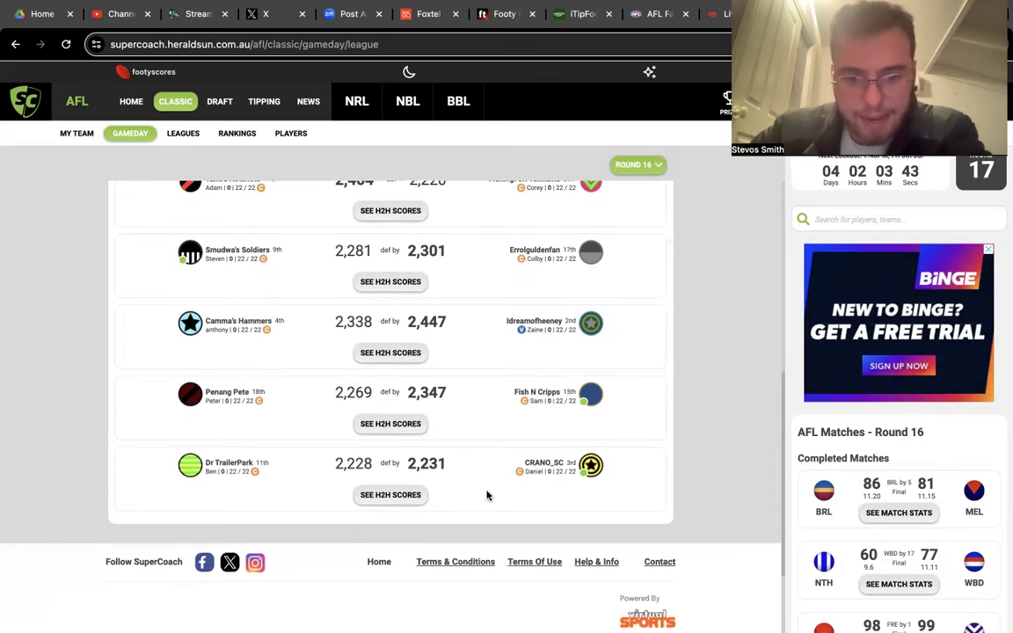
{"action": "scroll", "coordinate": [463, 466], "scroll_direction": "up", "scroll_amount": 10}
Return to my match-ups and locate the SDS X PRO 2024 league.
{"action": "left_click", "coordinate": [611, 298]}
{"action": "scroll", "coordinate": [490, 414], "scroll_direction": "down", "scroll_amount": 1}
{"action": "scroll", "coordinate": [490, 414], "scroll_direction": "down", "scroll_amount": 1}
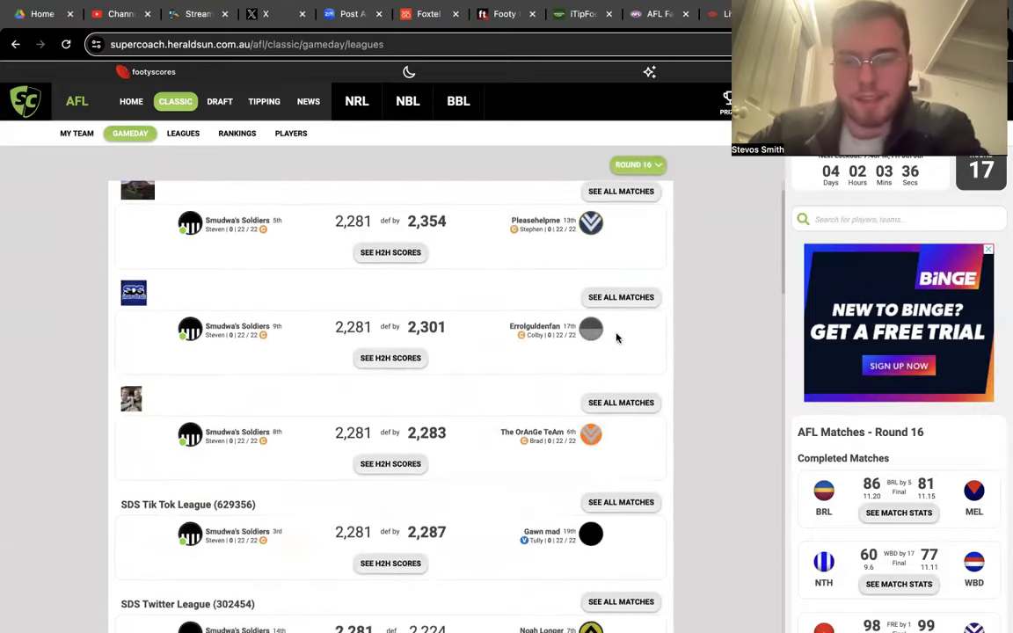
{"action": "left_click", "coordinate": [612, 299]}
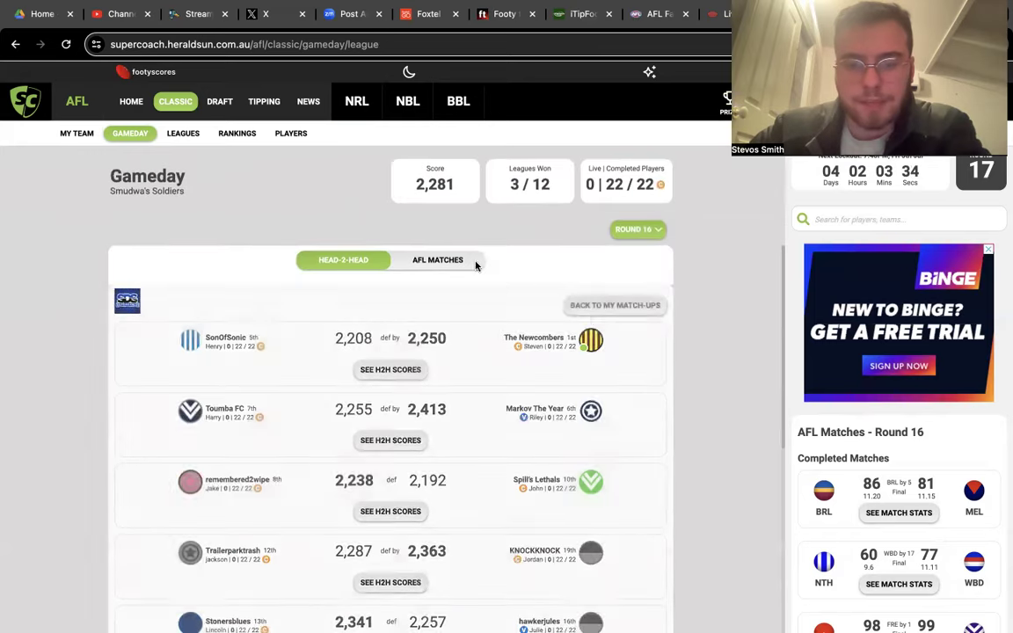
{"action": "left_click", "coordinate": [626, 301]}
{"action": "scroll", "coordinate": [296, 420], "scroll_direction": "down", "scroll_amount": 3}
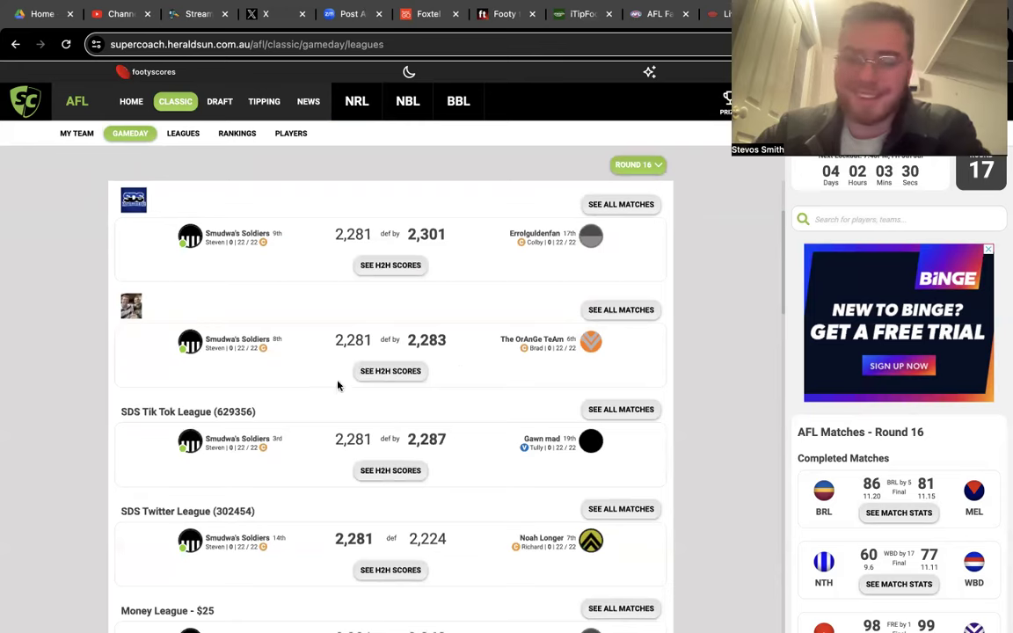
{"action": "scroll", "coordinate": [412, 235], "scroll_direction": "down", "scroll_amount": 3}
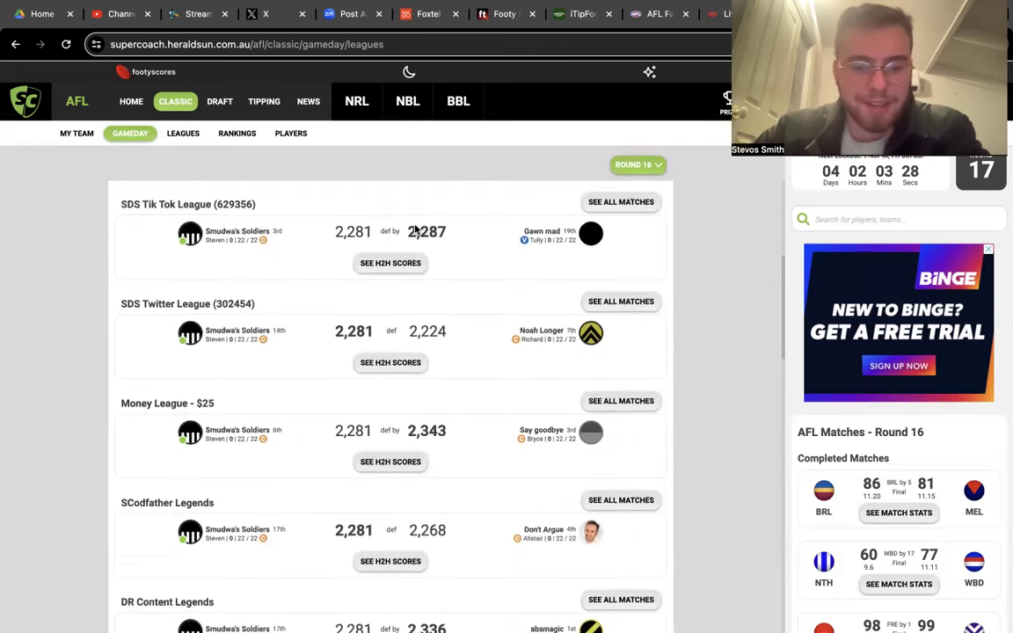
{"action": "scroll", "coordinate": [415, 229], "scroll_direction": "up", "scroll_amount": 2}
{"action": "scroll", "coordinate": [408, 281], "scroll_direction": "up", "scroll_amount": 2}
Compare players in the SDS X PRO 2024 match-up, Blakey's 148 against Xerri's 141.
{"action": "left_click", "coordinate": [414, 420]}
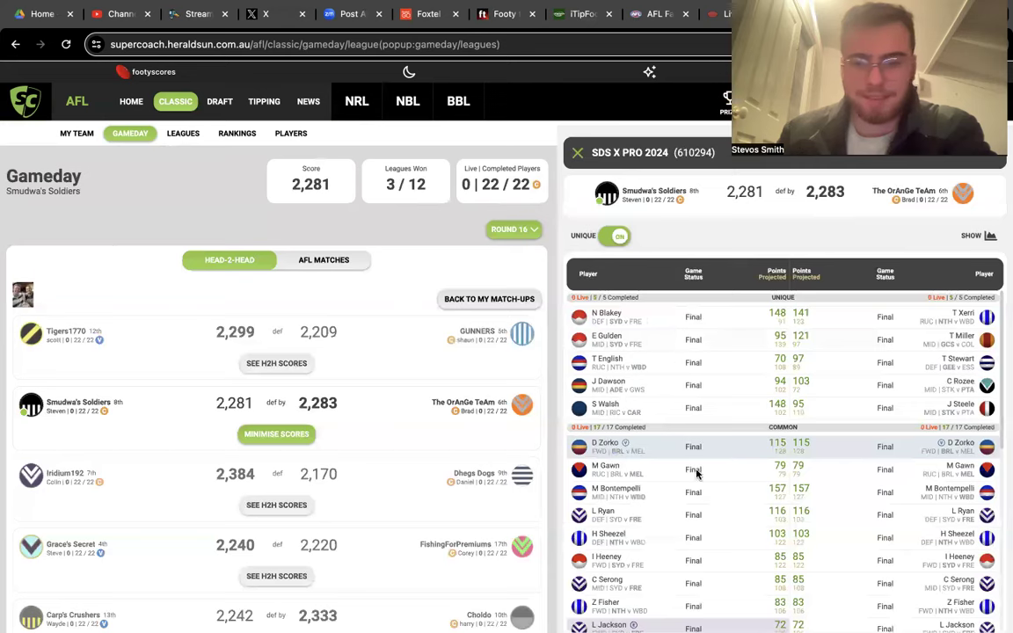
{"action": "scroll", "coordinate": [693, 472], "scroll_direction": "down", "scroll_amount": 3}
{"action": "scroll", "coordinate": [694, 474], "scroll_direction": "down", "scroll_amount": 3}
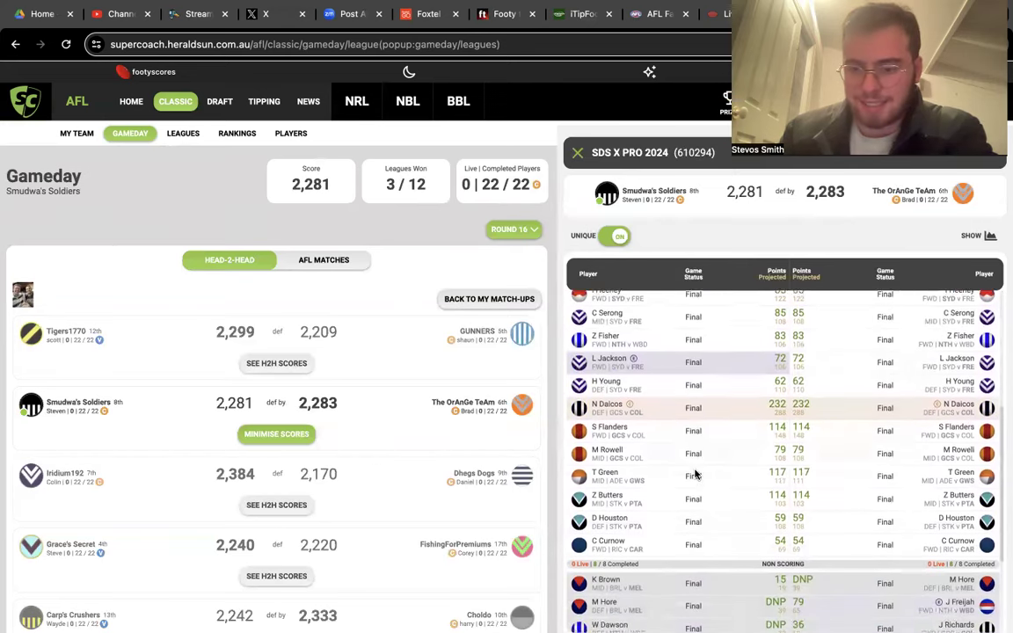
{"action": "scroll", "coordinate": [694, 474], "scroll_direction": "up", "scroll_amount": 4}
{"action": "scroll", "coordinate": [695, 474], "scroll_direction": "up", "scroll_amount": 2}
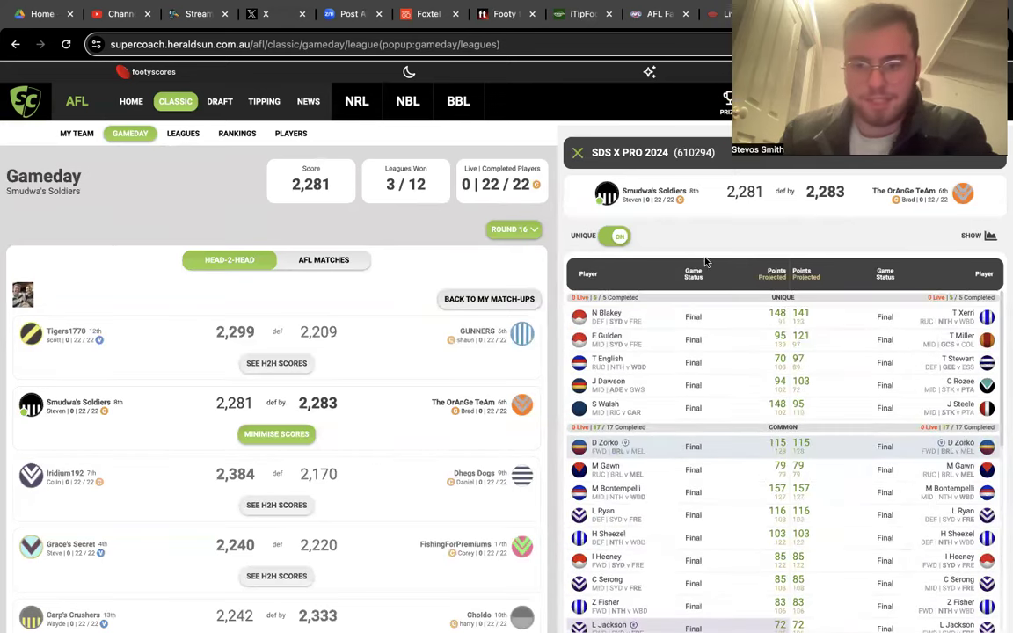
Close the player comparison and scroll through every Round 16 SDS X PRO 2024 match-up to the footer and back.
{"action": "left_click", "coordinate": [577, 153]}
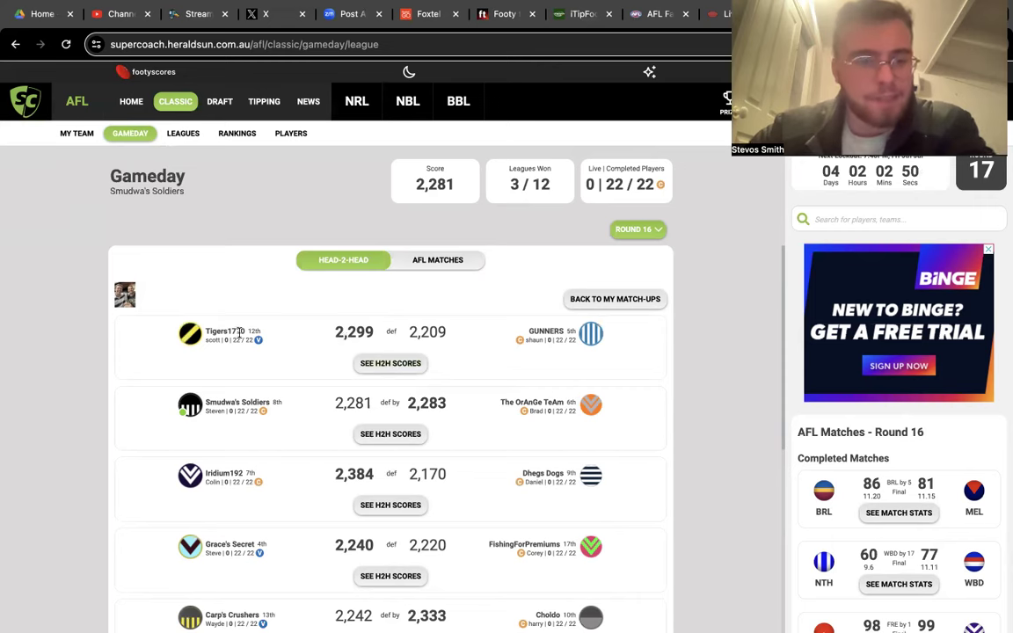
{"action": "scroll", "coordinate": [213, 339], "scroll_direction": "down", "scroll_amount": 2}
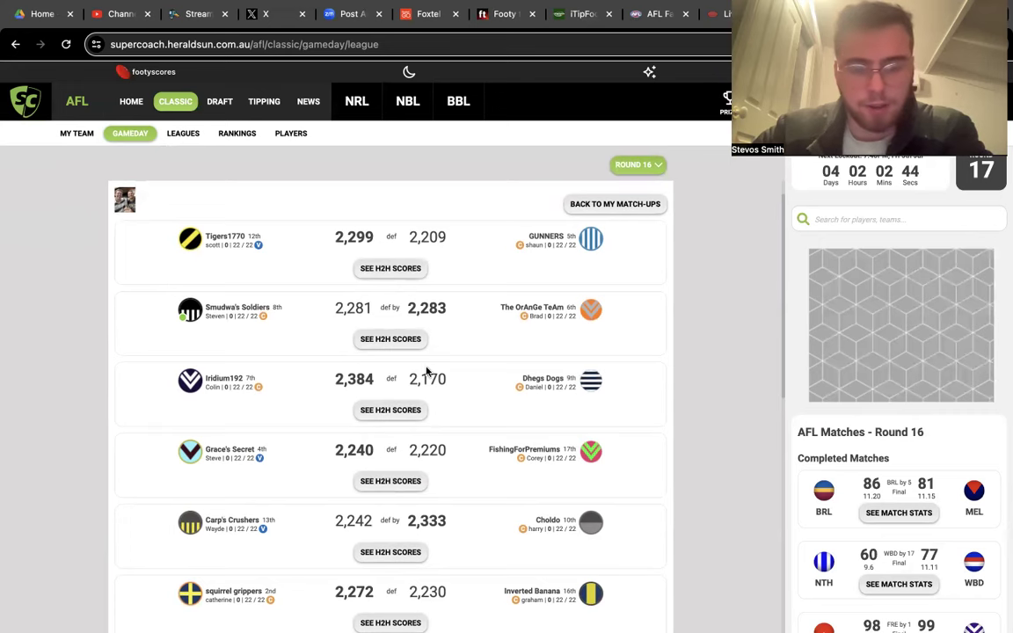
{"action": "scroll", "coordinate": [422, 422], "scroll_direction": "down", "scroll_amount": 2}
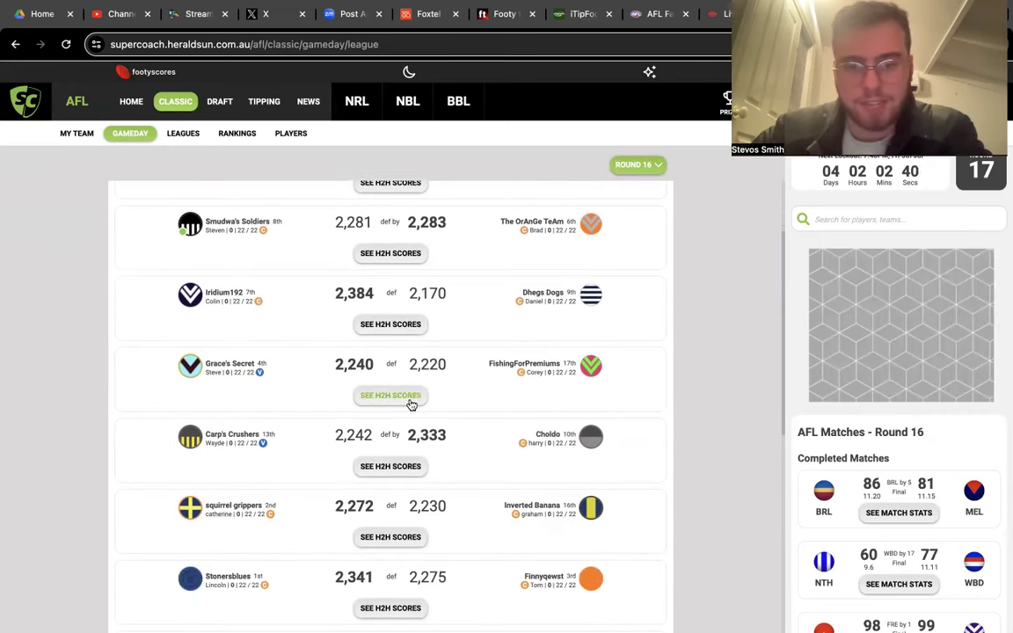
{"action": "scroll", "coordinate": [409, 400], "scroll_direction": "down", "scroll_amount": 1}
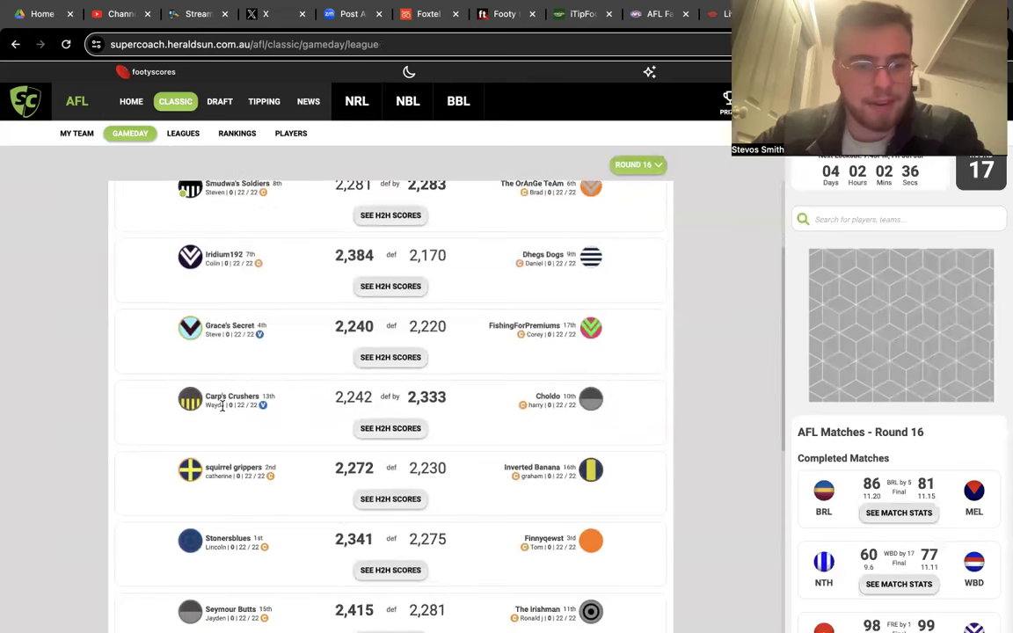
{"action": "scroll", "coordinate": [222, 406], "scroll_direction": "down", "scroll_amount": 2}
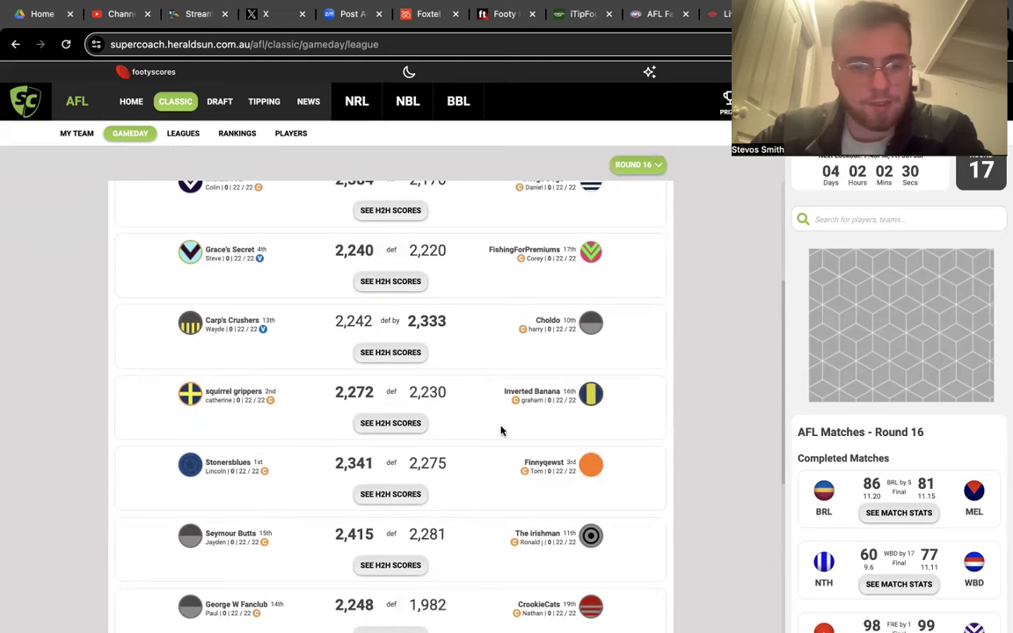
{"action": "scroll", "coordinate": [500, 429], "scroll_direction": "down", "scroll_amount": 1}
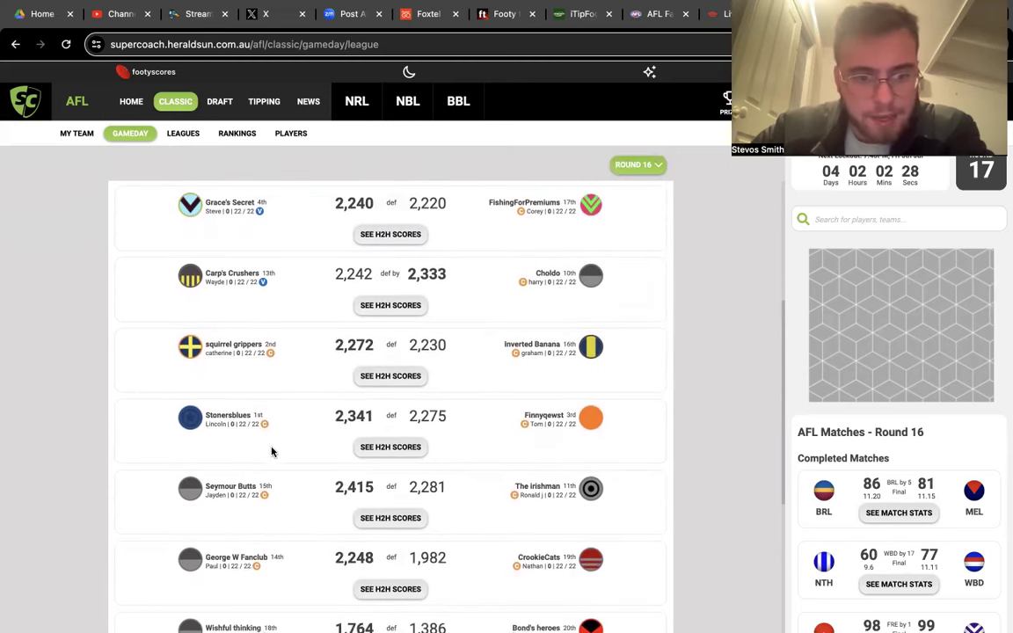
{"action": "scroll", "coordinate": [162, 429], "scroll_direction": "down", "scroll_amount": 2}
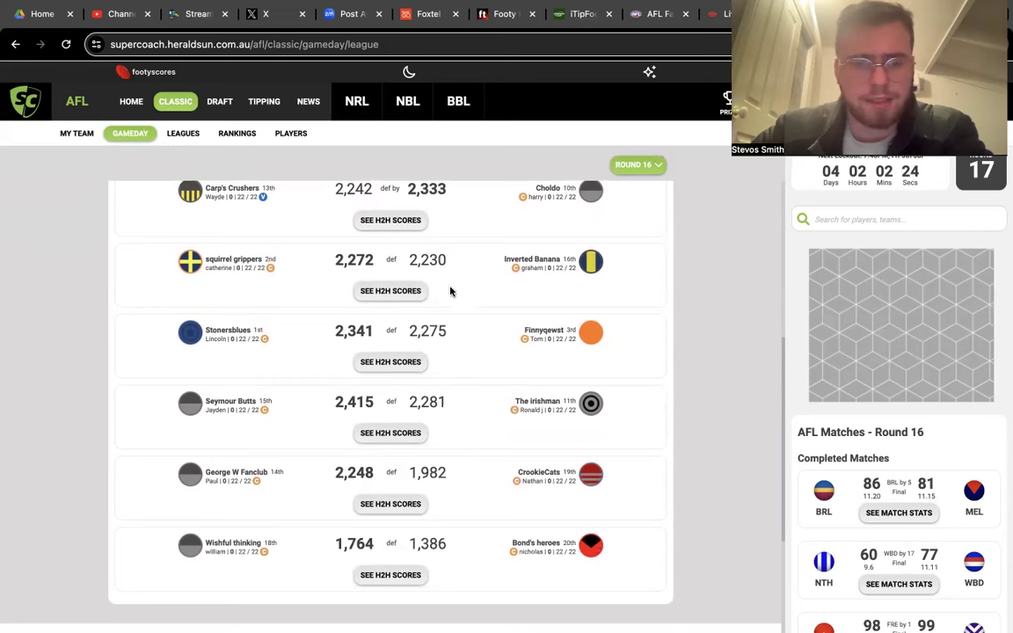
{"action": "left_click_drag", "start_coordinate": [494, 334], "coordinate": [655, 342]}
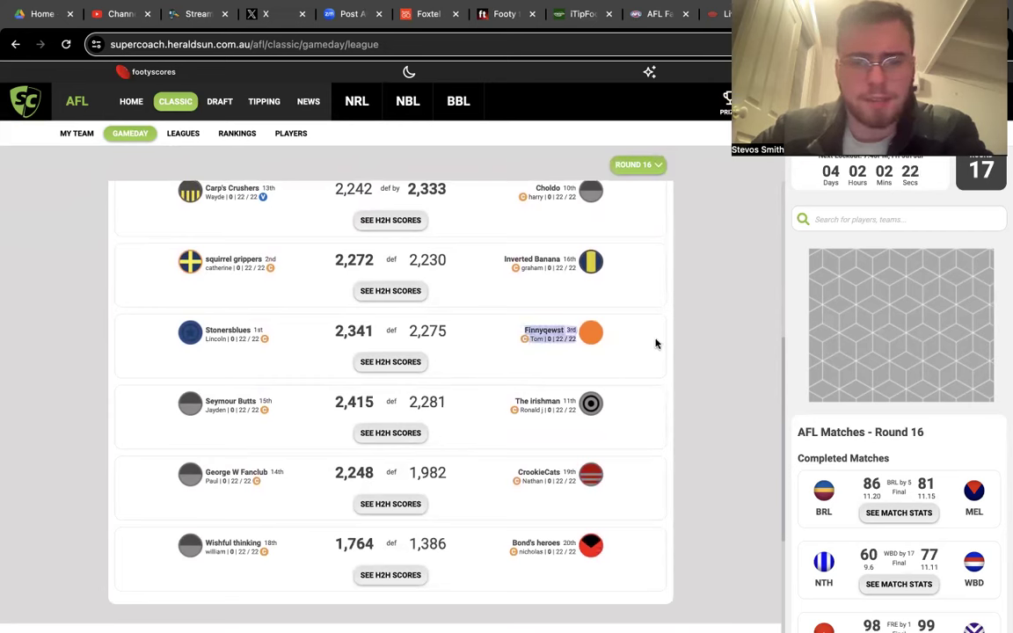
{"action": "left_click", "coordinate": [479, 398]}
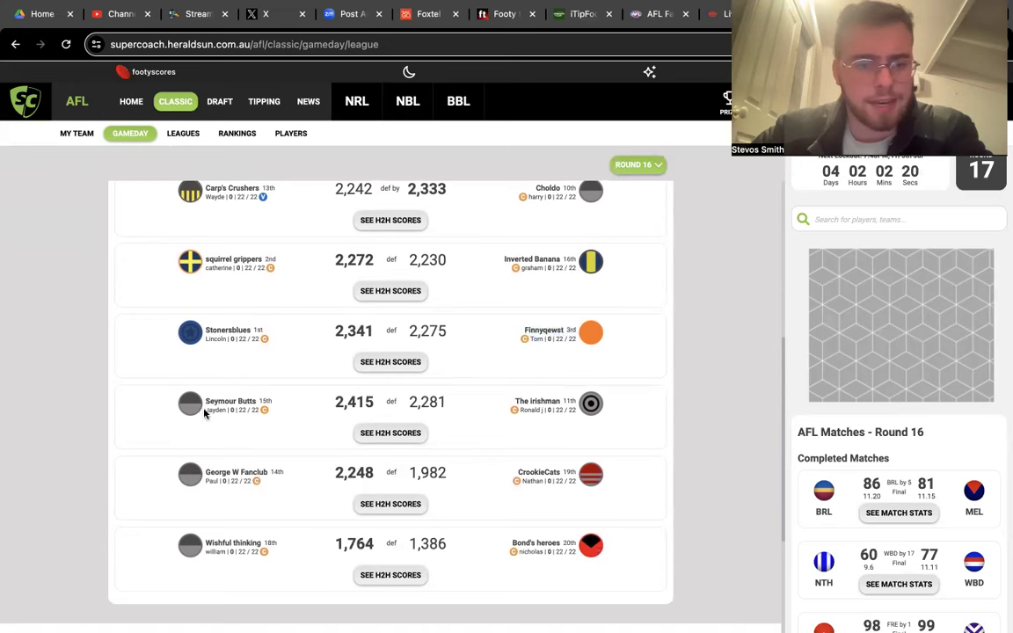
{"action": "scroll", "coordinate": [205, 431], "scroll_direction": "down", "scroll_amount": 1}
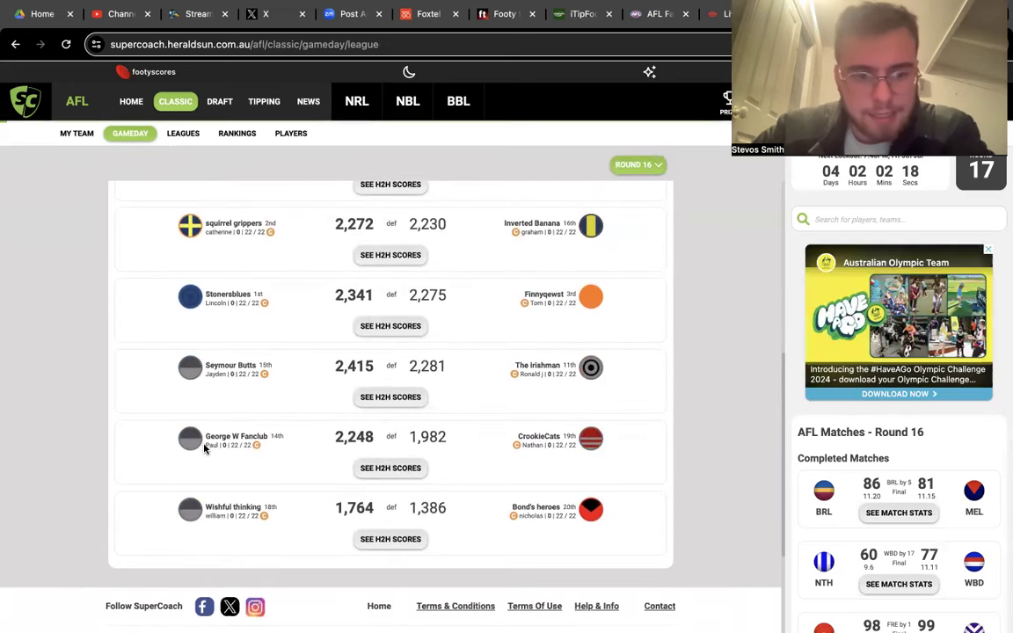
{"action": "scroll", "coordinate": [321, 462], "scroll_direction": "down", "scroll_amount": 2}
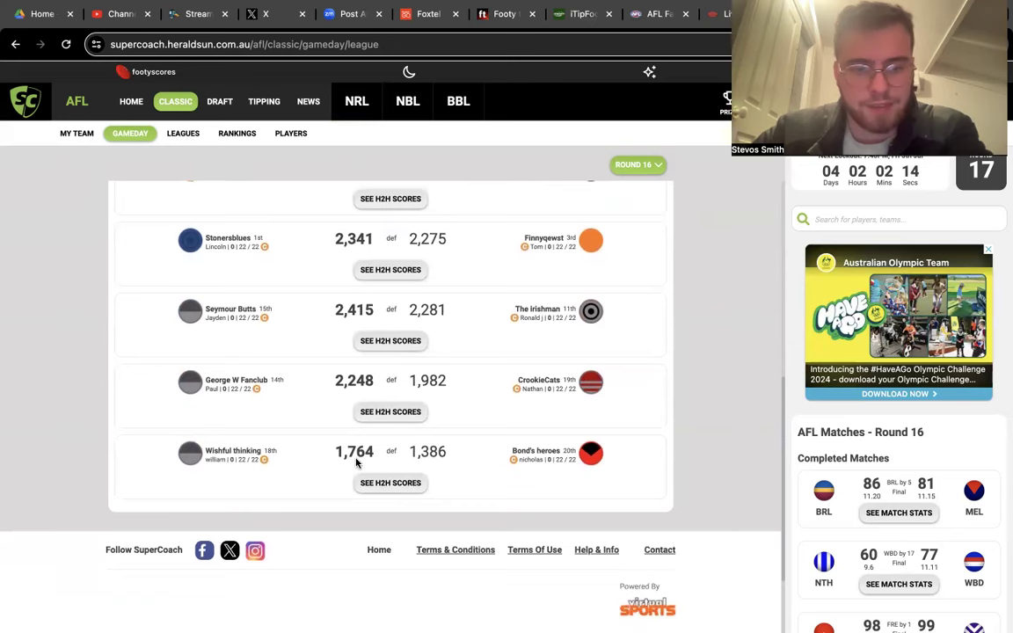
{"action": "scroll", "coordinate": [355, 369], "scroll_direction": "up", "scroll_amount": 8}
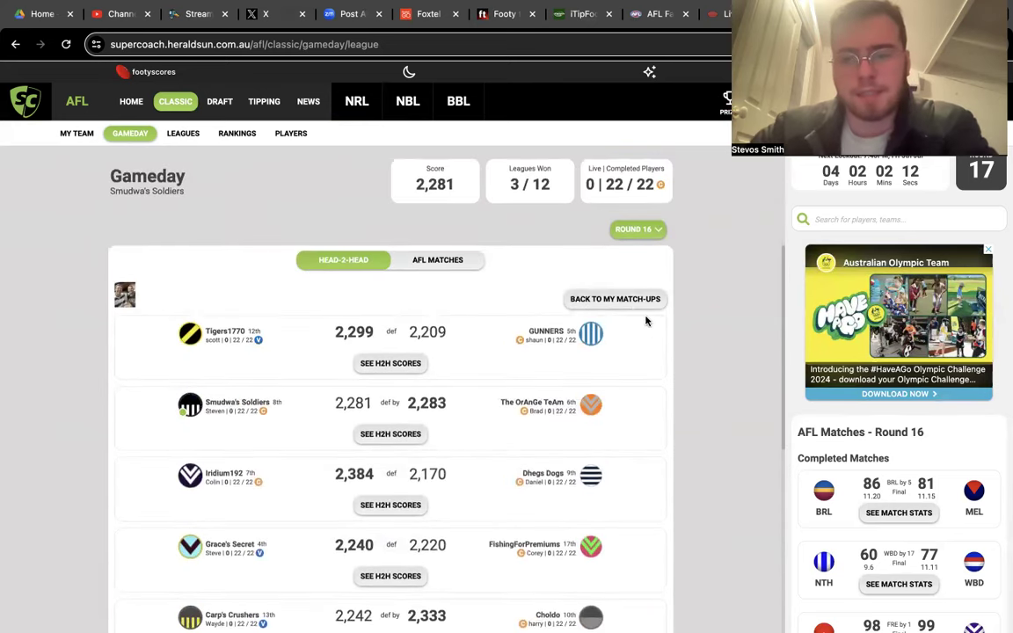
Go back to the list of my own match-ups.
{"action": "left_click", "coordinate": [626, 299]}
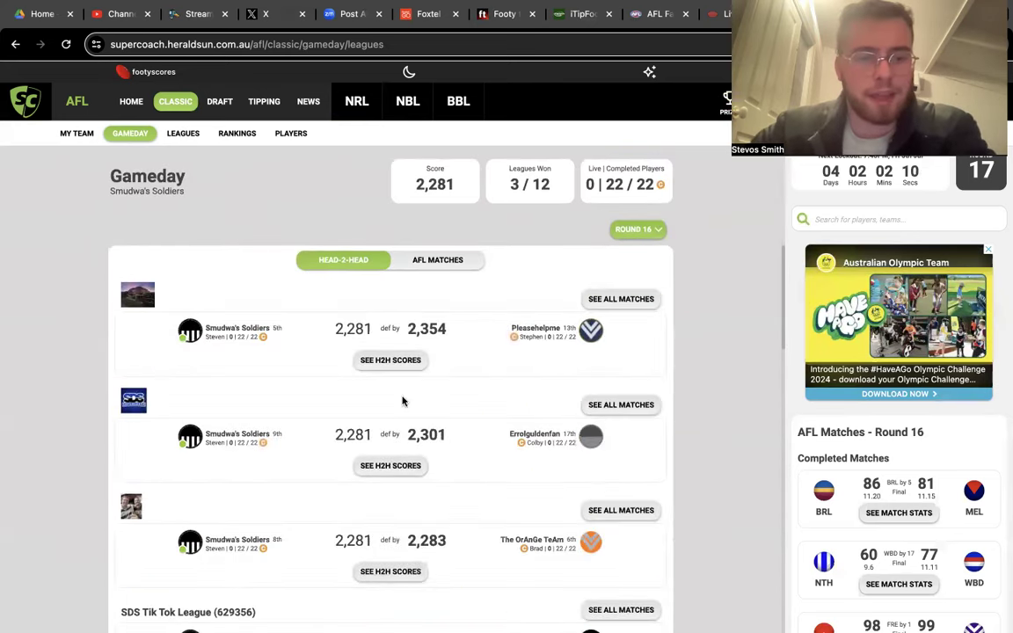
{"action": "scroll", "coordinate": [402, 402], "scroll_direction": "down", "scroll_amount": 1}
{"action": "scroll", "coordinate": [416, 371], "scroll_direction": "up", "scroll_amount": 1}
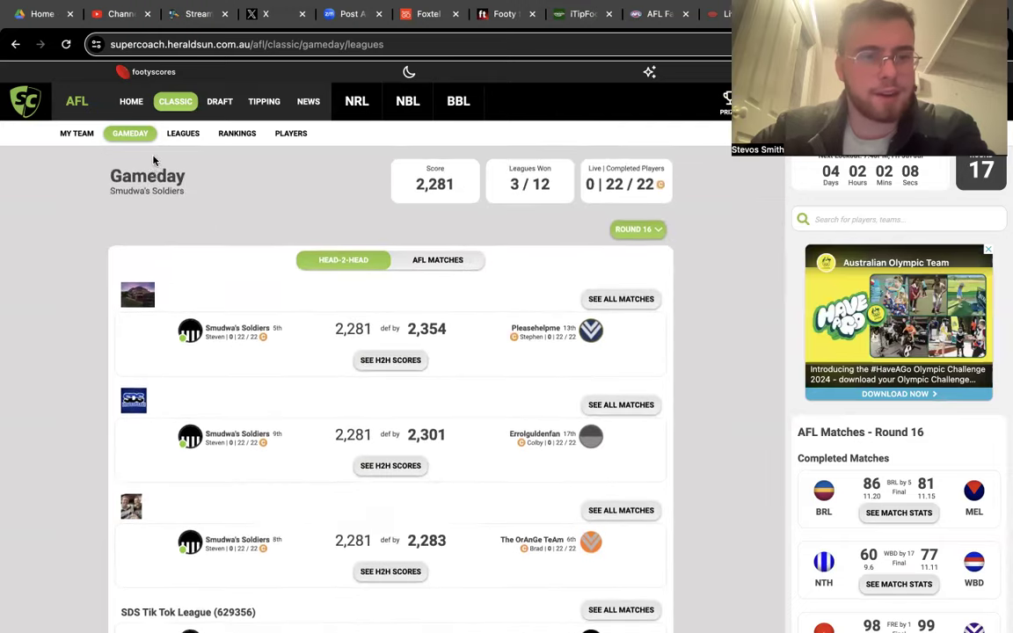
Open the SDS SUPERLEAGUE ladder from the Leagues page and rank it by total points.
{"action": "left_click", "coordinate": [183, 132]}
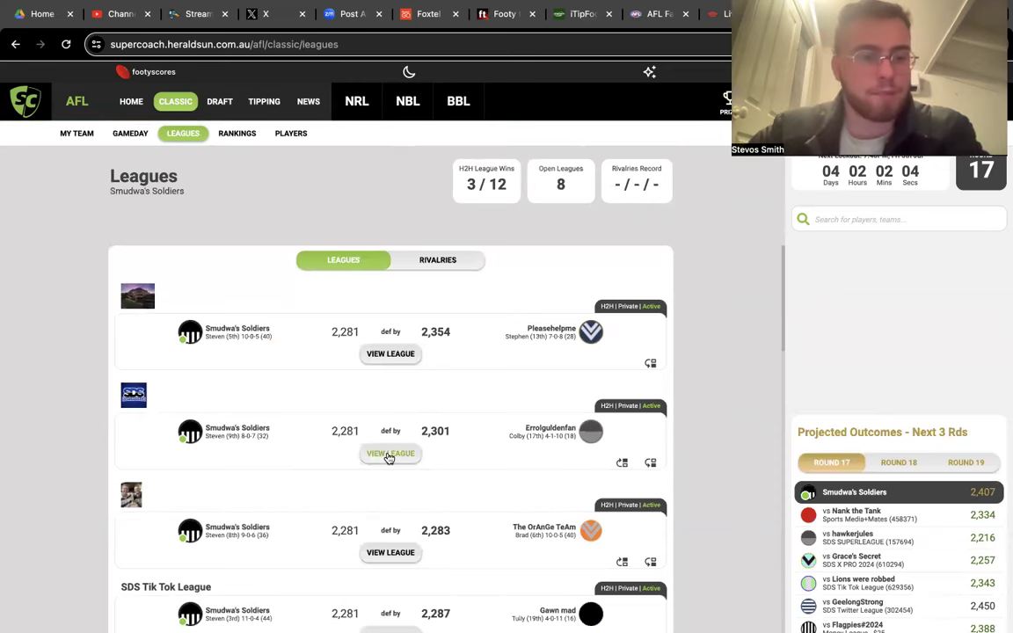
{"action": "left_click", "coordinate": [388, 456]}
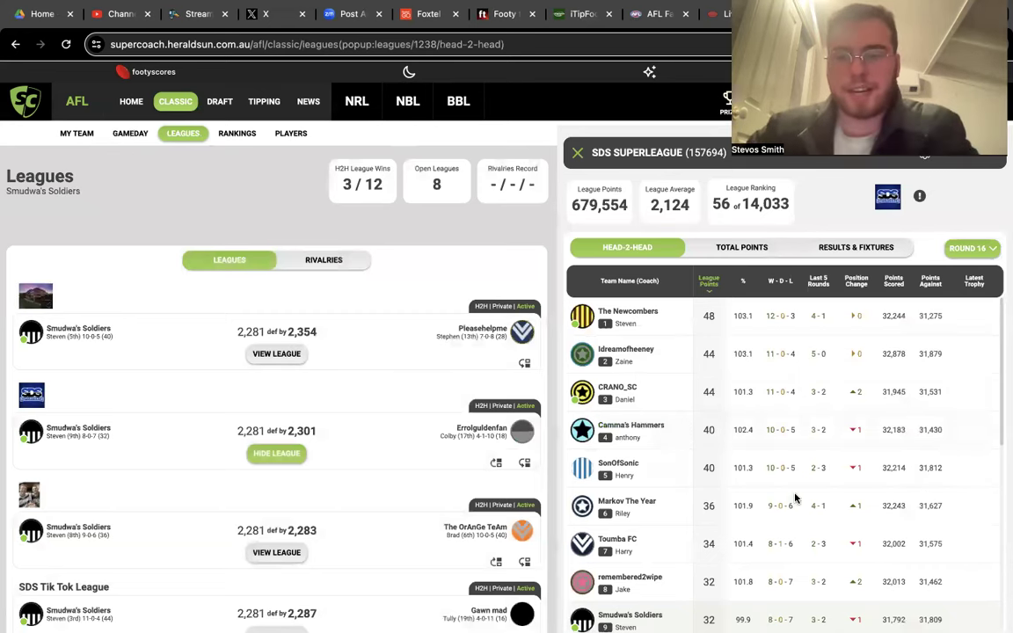
{"action": "scroll", "coordinate": [778, 536], "scroll_direction": "down", "scroll_amount": 5}
{"action": "scroll", "coordinate": [760, 569], "scroll_direction": "up", "scroll_amount": 5}
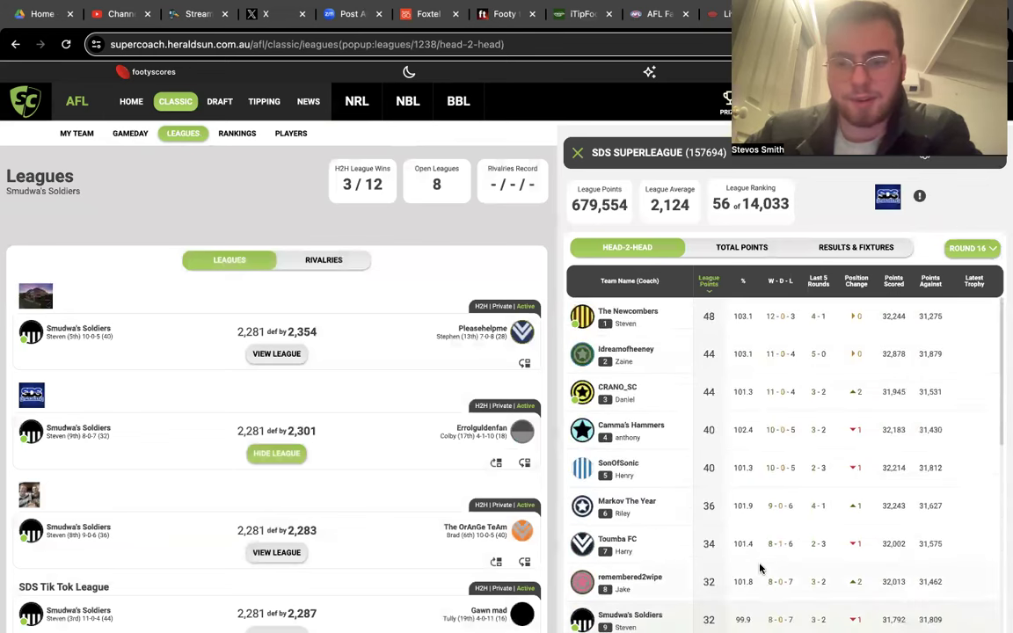
{"action": "left_click", "coordinate": [761, 249]}
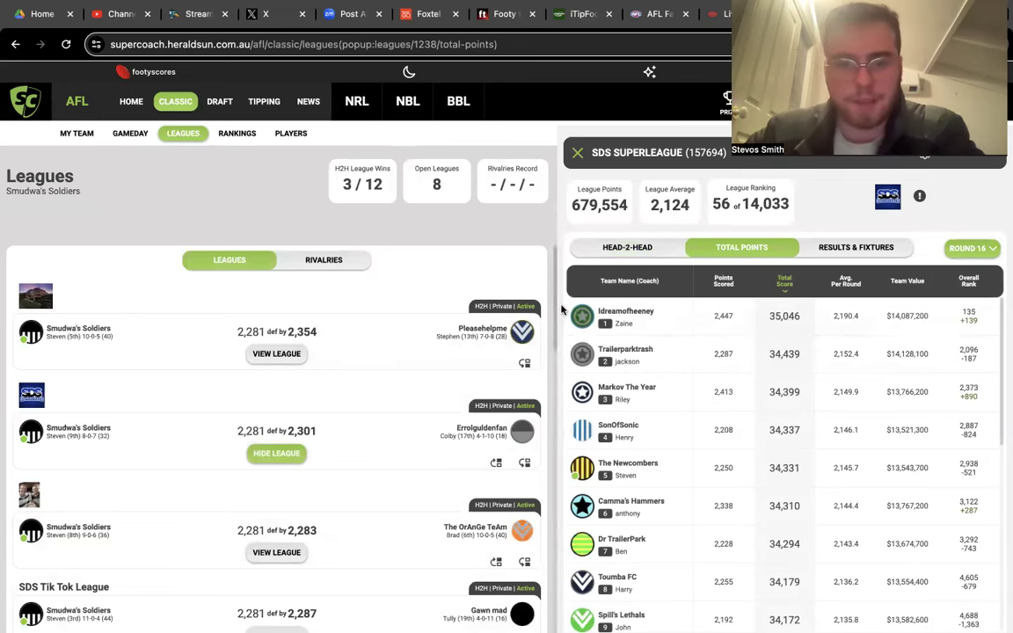
{"action": "left_click", "coordinate": [938, 322]}
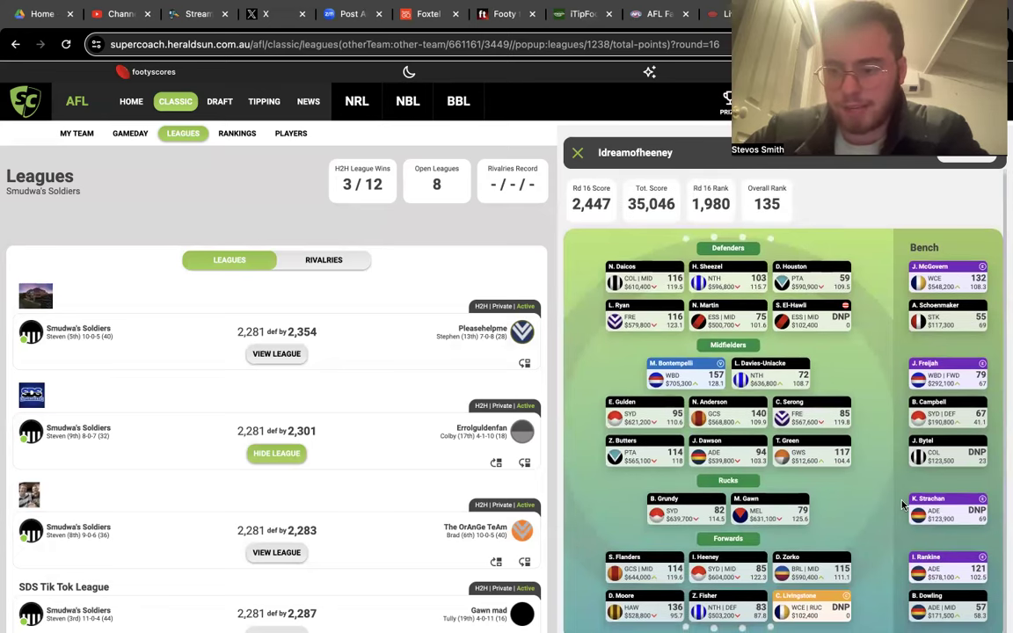
{"action": "left_click", "coordinate": [577, 153]}
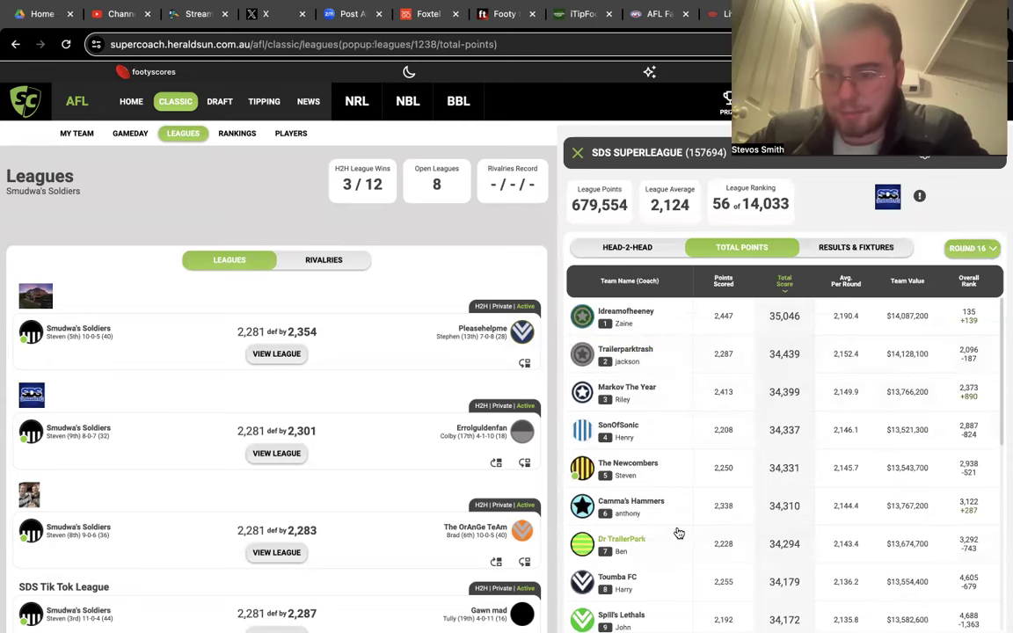
Scroll through the full SDS SUPERLEAGUE total-points ladder.
{"action": "scroll", "coordinate": [678, 536], "scroll_direction": "down", "scroll_amount": 2}
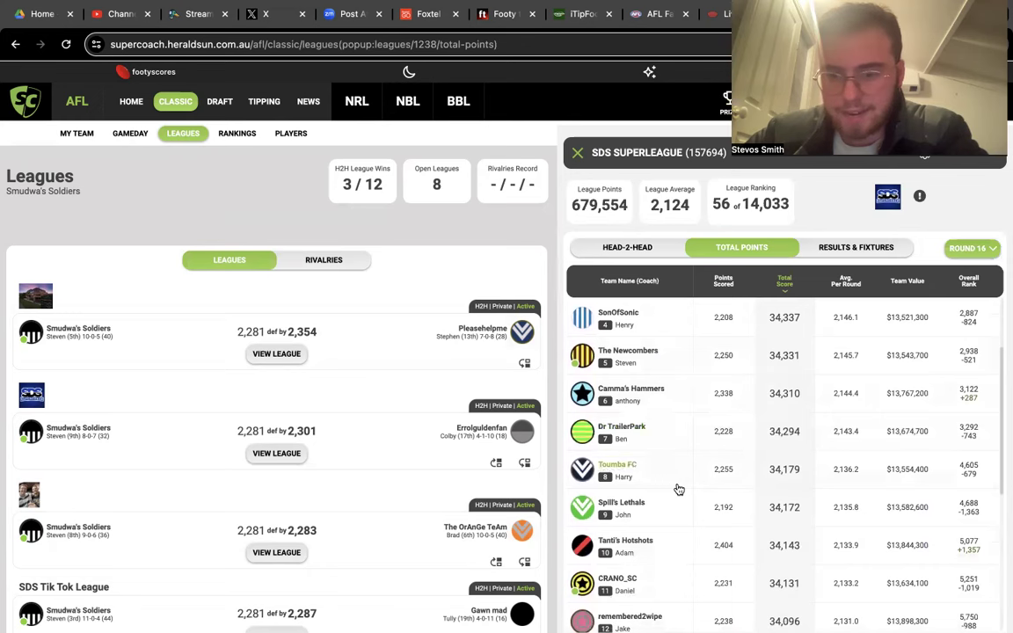
{"action": "scroll", "coordinate": [676, 486], "scroll_direction": "down", "scroll_amount": 2}
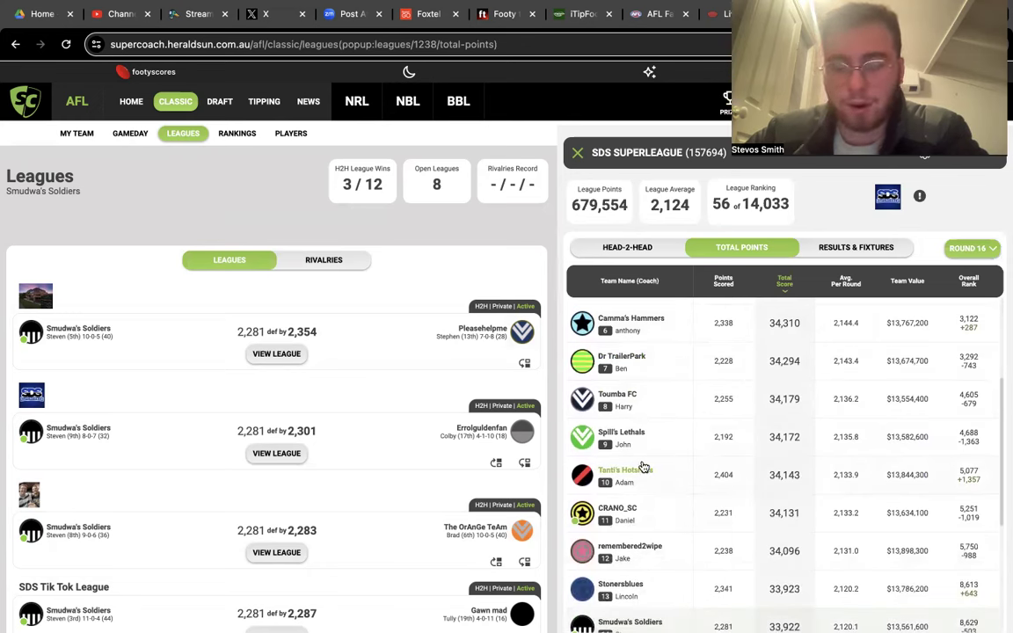
{"action": "scroll", "coordinate": [626, 450], "scroll_direction": "down", "scroll_amount": 2}
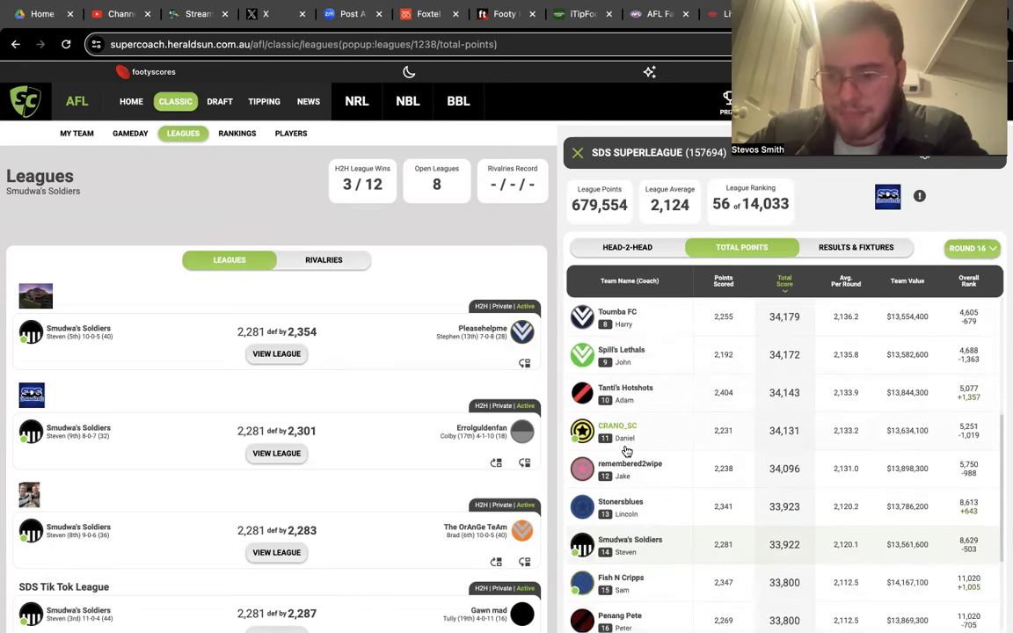
{"action": "scroll", "coordinate": [666, 531], "scroll_direction": "down", "scroll_amount": 2}
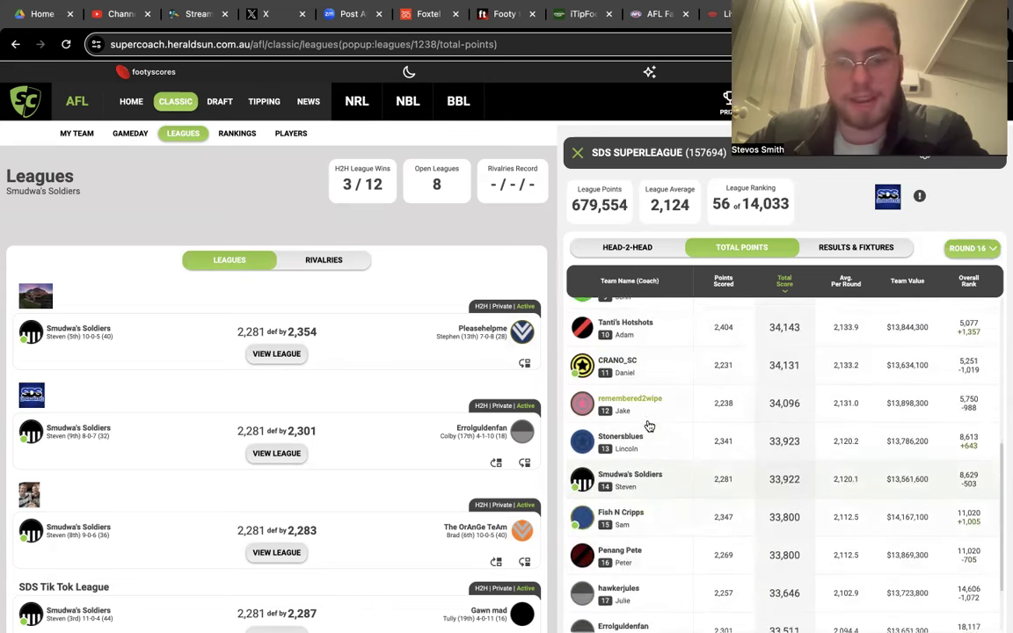
{"action": "scroll", "coordinate": [648, 426], "scroll_direction": "down", "scroll_amount": 2}
{"action": "scroll", "coordinate": [649, 427], "scroll_direction": "up", "scroll_amount": 1}
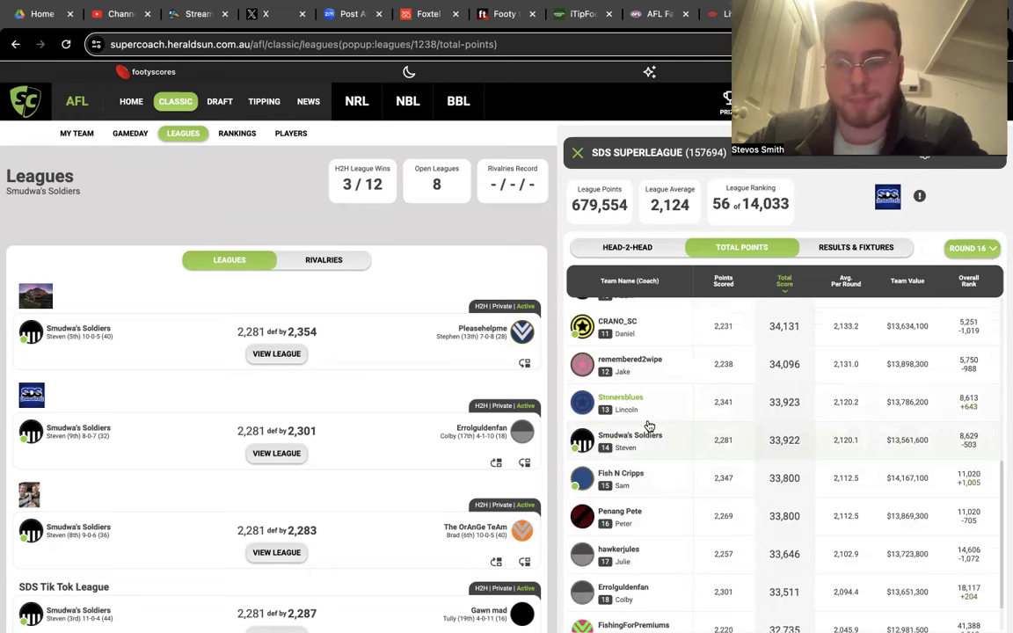
{"action": "scroll", "coordinate": [649, 427], "scroll_direction": "down", "scroll_amount": 1}
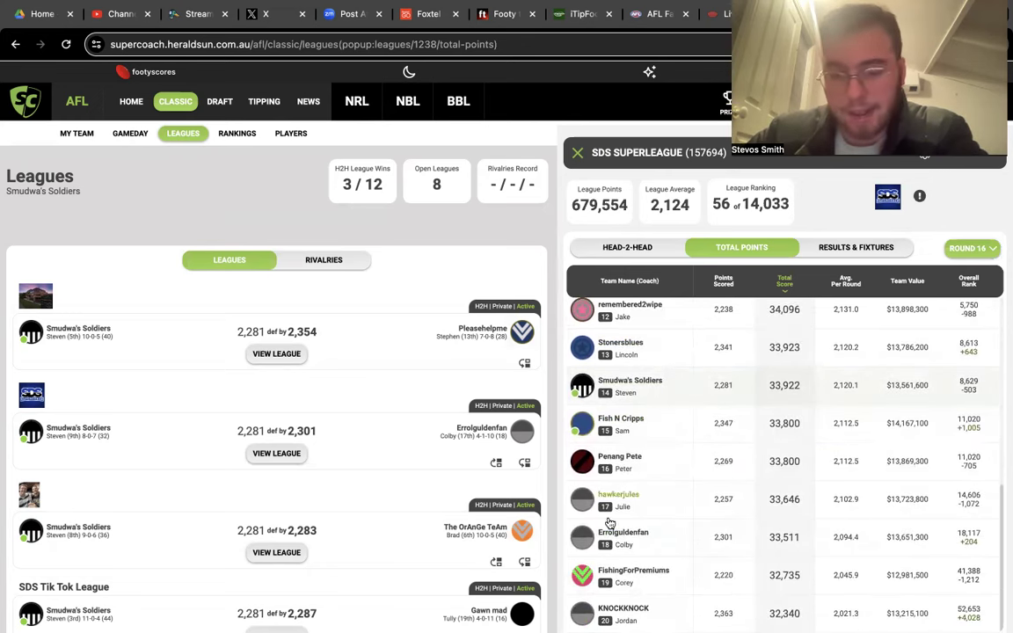
{"action": "scroll", "coordinate": [719, 508], "scroll_direction": "up", "scroll_amount": 5}
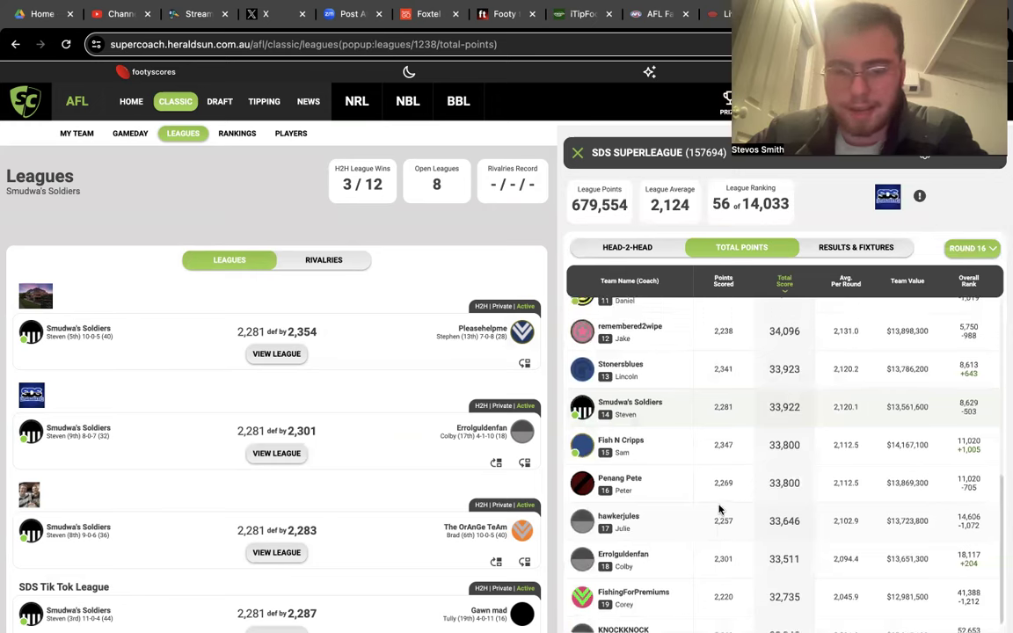
Toggle between Head-2-Head and Total Points, ending on head-to-head standings led by The Newcombers.
{"action": "left_click", "coordinate": [650, 249]}
{"action": "scroll", "coordinate": [699, 442], "scroll_direction": "down", "scroll_amount": 2}
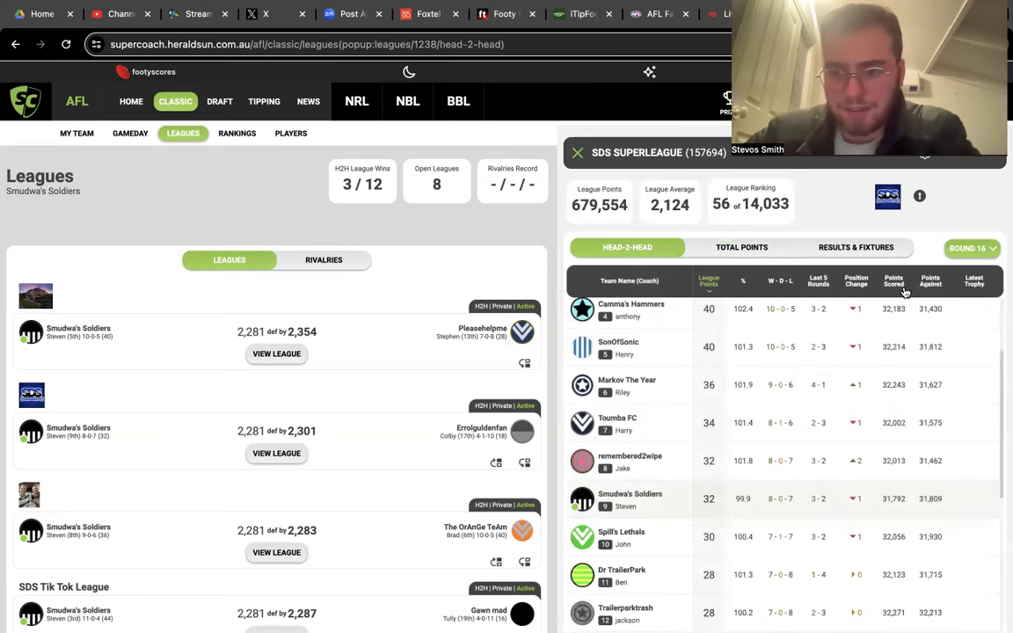
{"action": "left_click", "coordinate": [793, 250]}
{"action": "scroll", "coordinate": [760, 425], "scroll_direction": "down", "scroll_amount": 5}
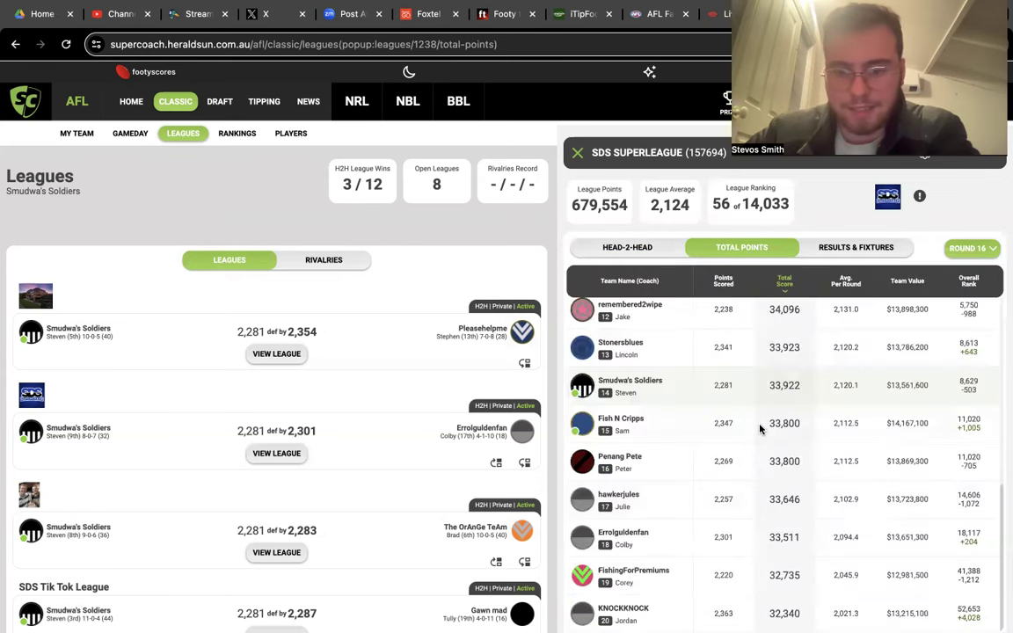
{"action": "scroll", "coordinate": [759, 428], "scroll_direction": "up", "scroll_amount": 5}
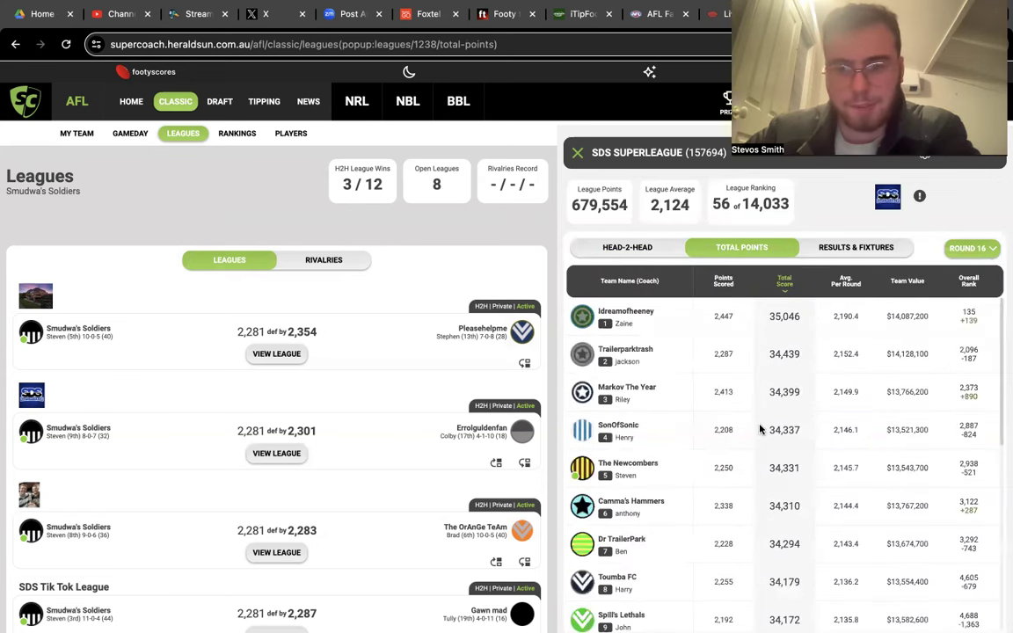
{"action": "left_click", "coordinate": [655, 249]}
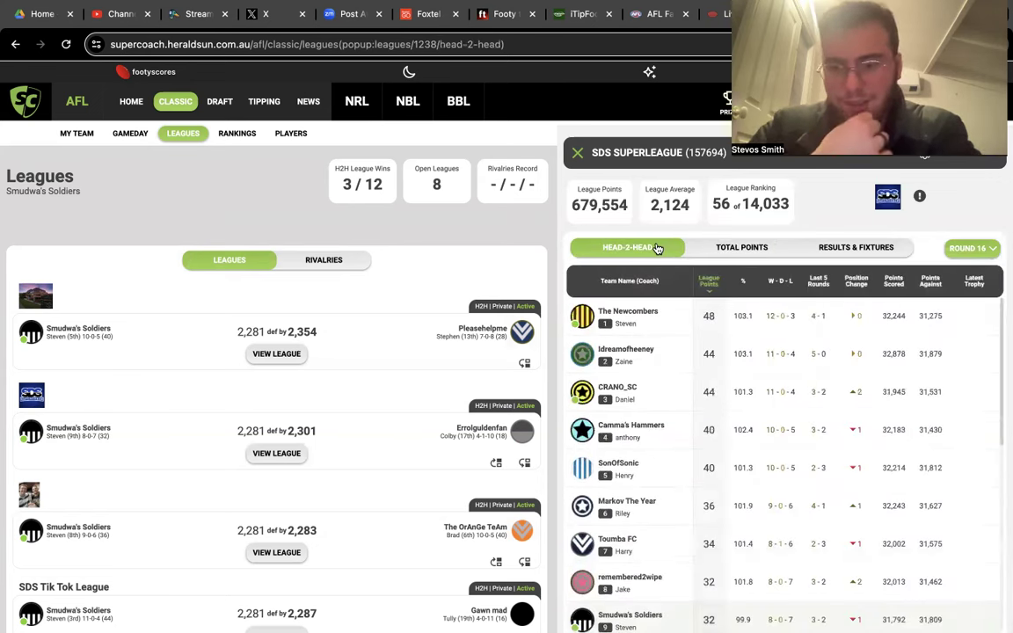
Close the SDS SUPERLEAGUE ladder and open the SDS X PRO 2024 ladder, ranked 1,593 of 14,033.
{"action": "left_click", "coordinate": [576, 151]}
{"action": "scroll", "coordinate": [410, 444], "scroll_direction": "down", "scroll_amount": 2}
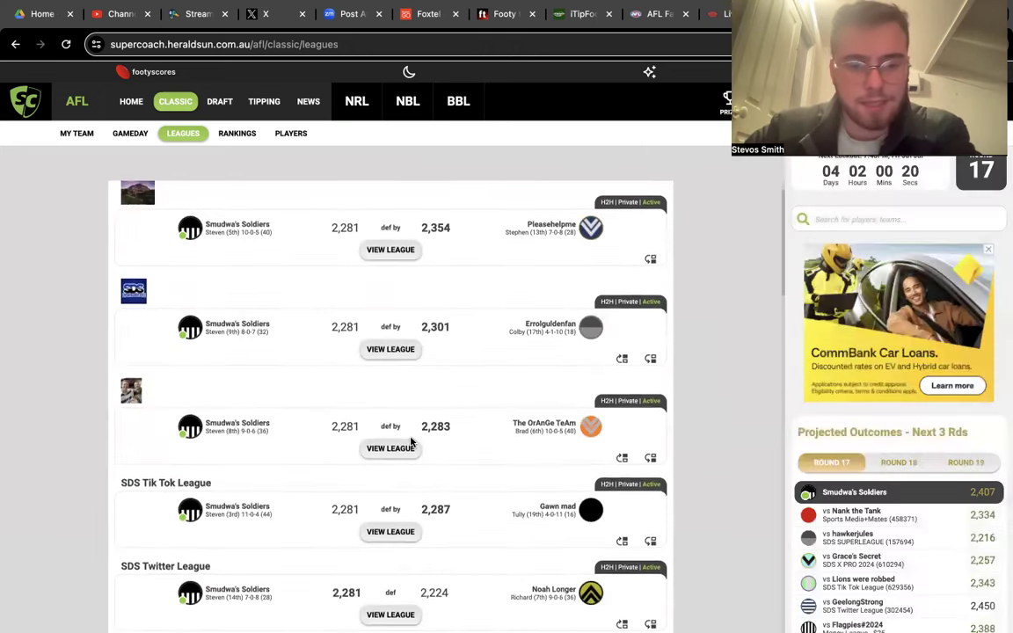
{"action": "left_click", "coordinate": [401, 449]}
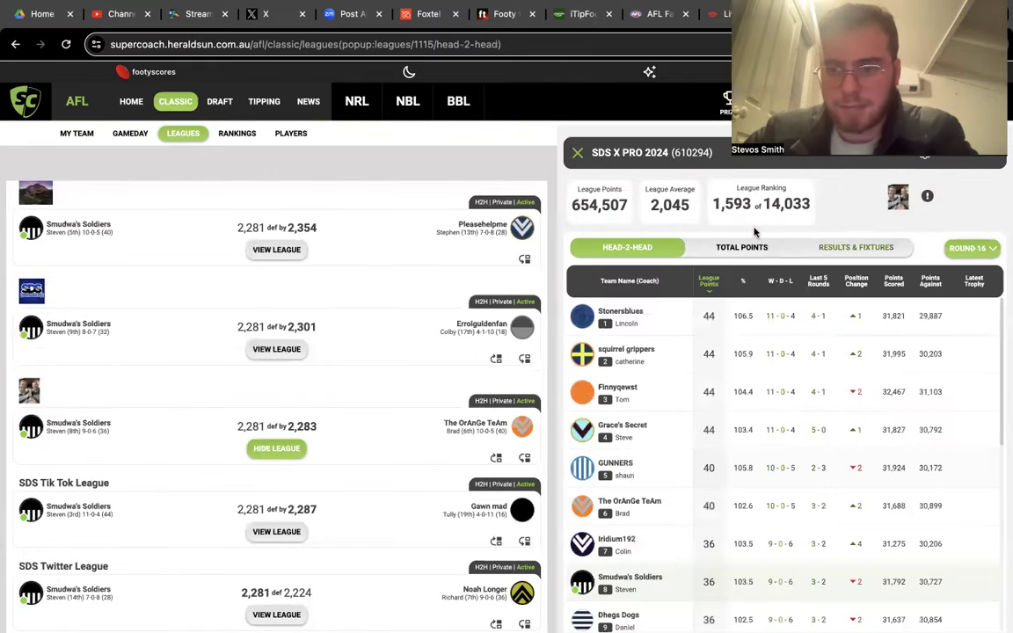
{"action": "left_click_drag", "start_coordinate": [714, 203], "coordinate": [810, 204]}
{"action": "left_click", "coordinate": [764, 219]}
Compare the SDS X PRO 2024 total-points and head-to-head ladders, then close it.
{"action": "left_click", "coordinate": [729, 250]}
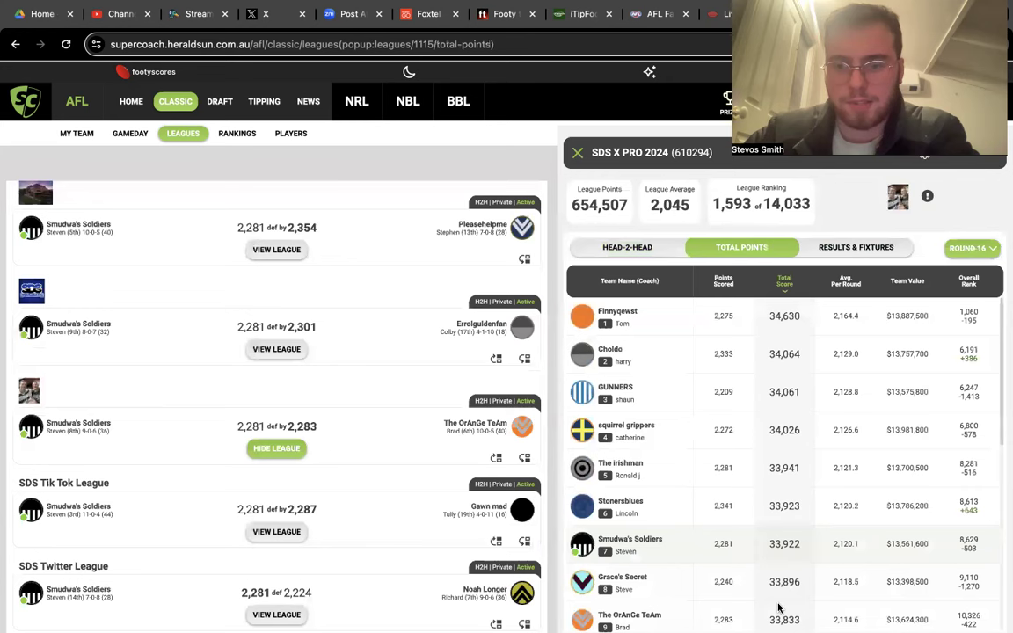
{"action": "scroll", "coordinate": [780, 606], "scroll_direction": "down", "scroll_amount": 5}
{"action": "scroll", "coordinate": [778, 572], "scroll_direction": "up", "scroll_amount": 5}
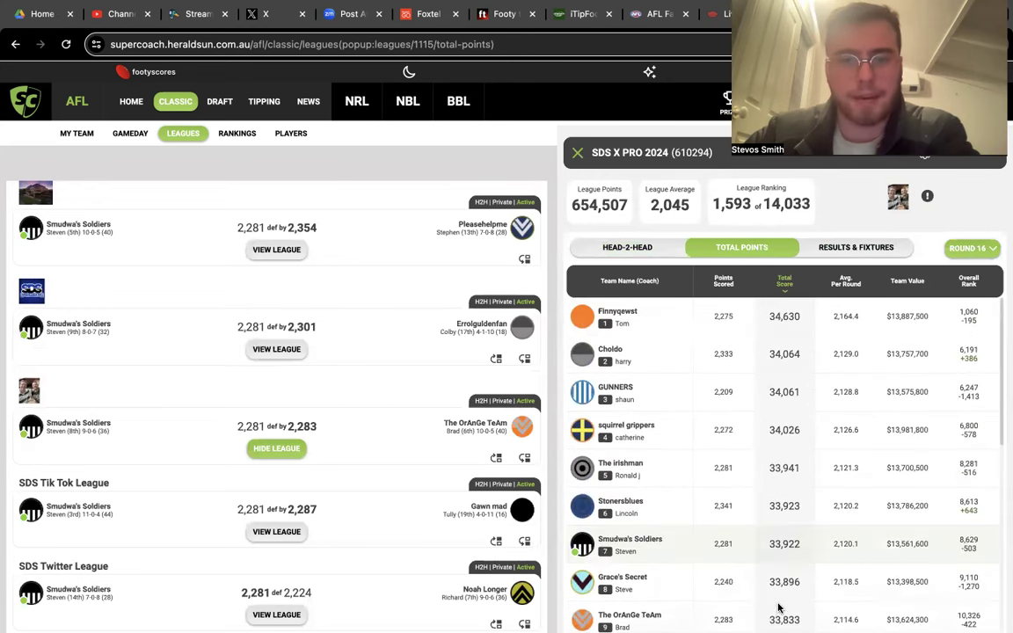
{"action": "left_click", "coordinate": [628, 252]}
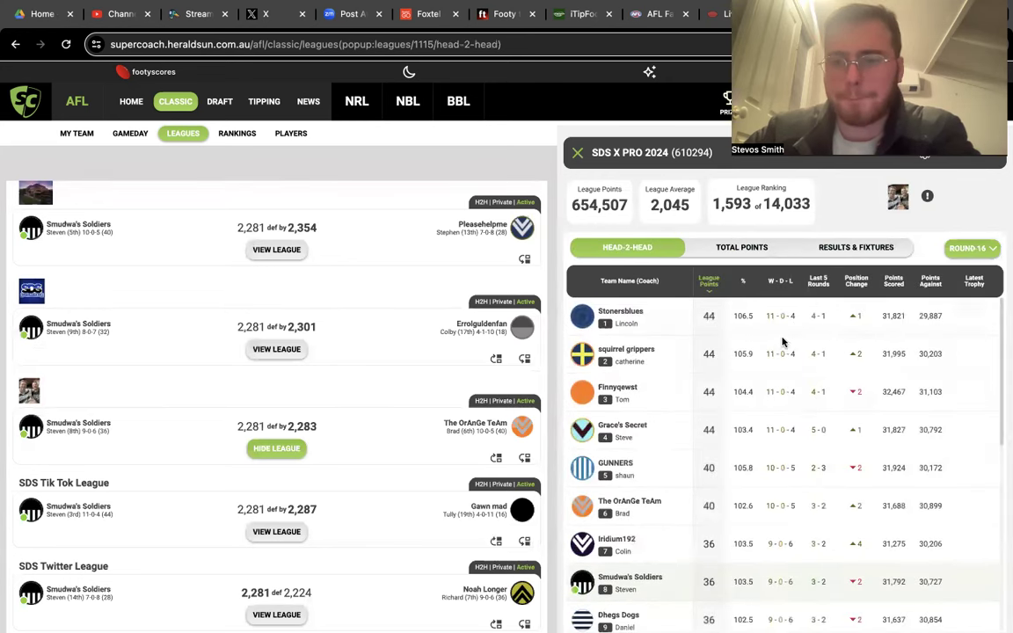
{"action": "left_click", "coordinate": [712, 251]}
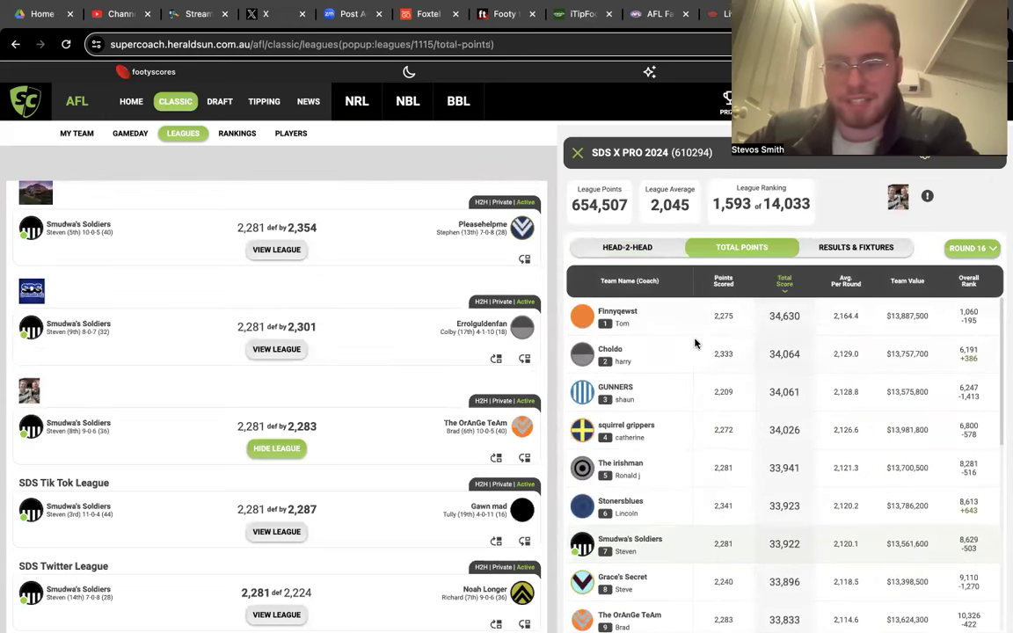
{"action": "scroll", "coordinate": [640, 524], "scroll_direction": "down", "scroll_amount": 5}
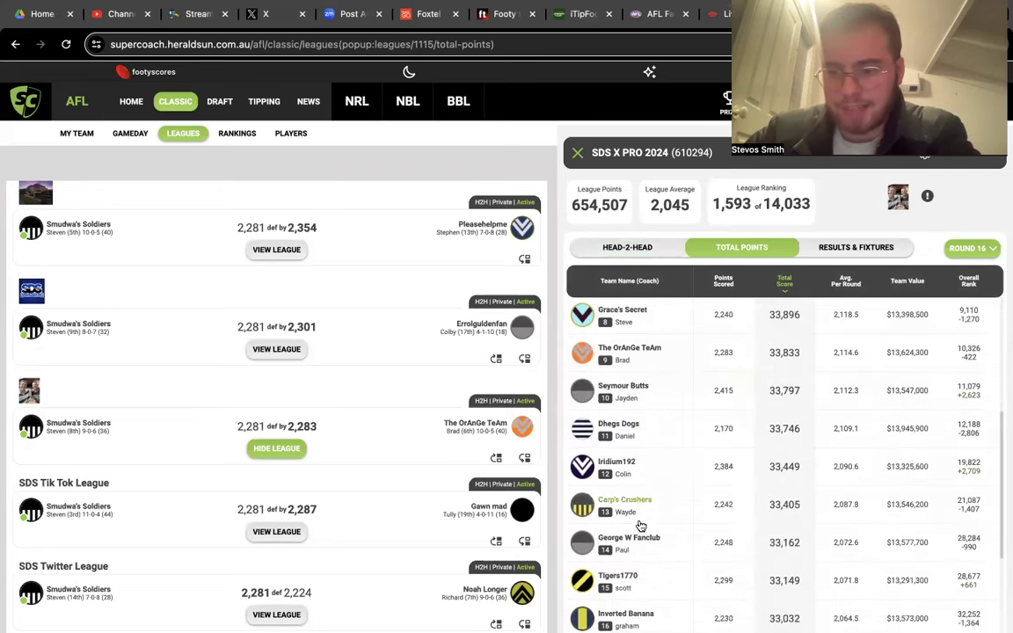
{"action": "scroll", "coordinate": [640, 525], "scroll_direction": "down", "scroll_amount": 1}
{"action": "scroll", "coordinate": [640, 525], "scroll_direction": "up", "scroll_amount": 7}
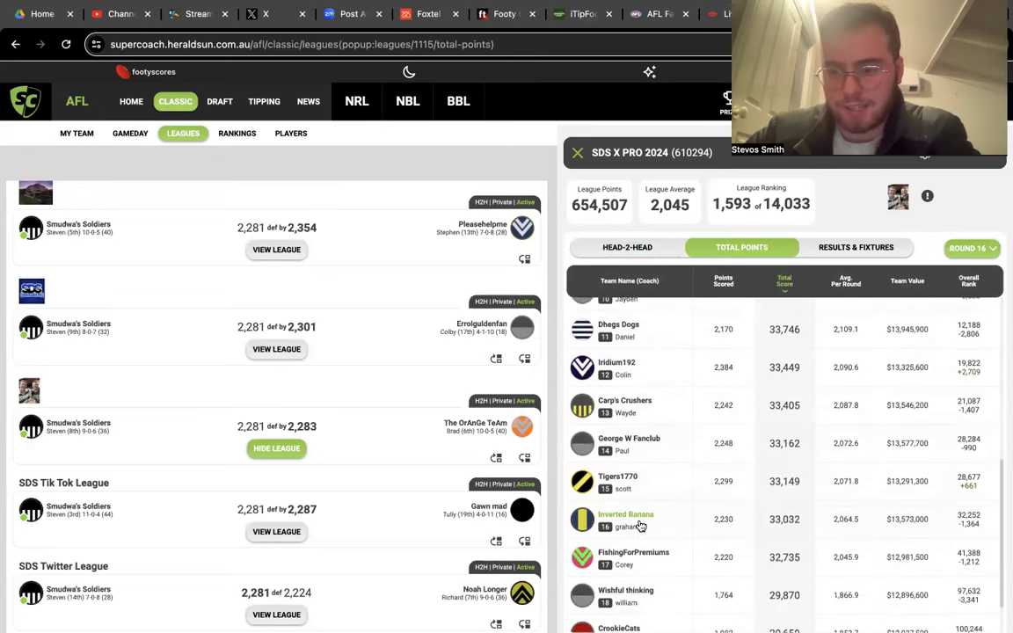
{"action": "left_click", "coordinate": [578, 149]}
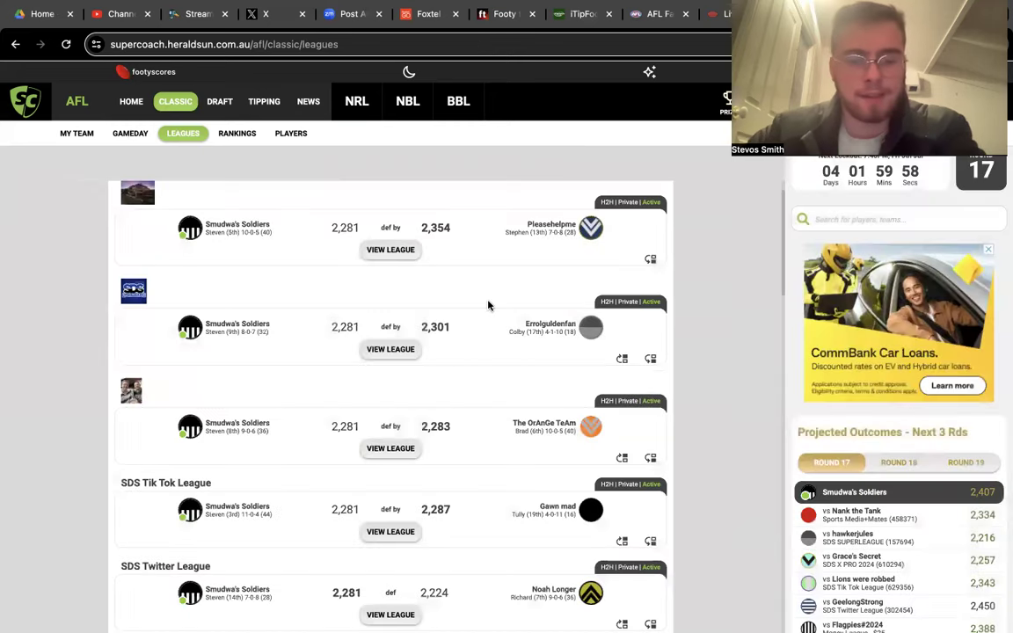
{"action": "scroll", "coordinate": [409, 248], "scroll_direction": "up", "scroll_amount": 1}
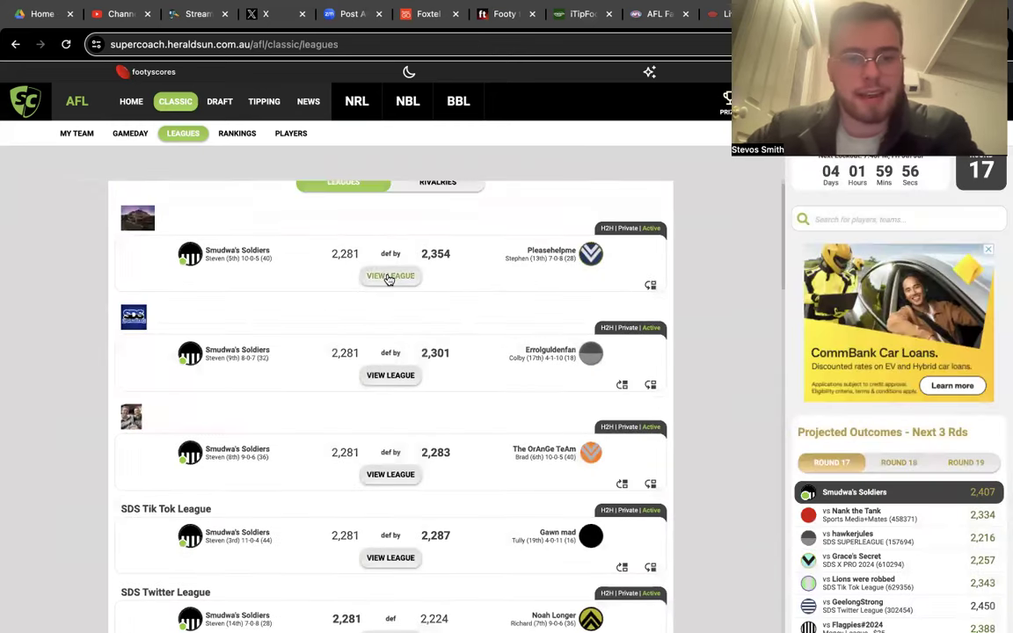
{"action": "left_click", "coordinate": [389, 280]}
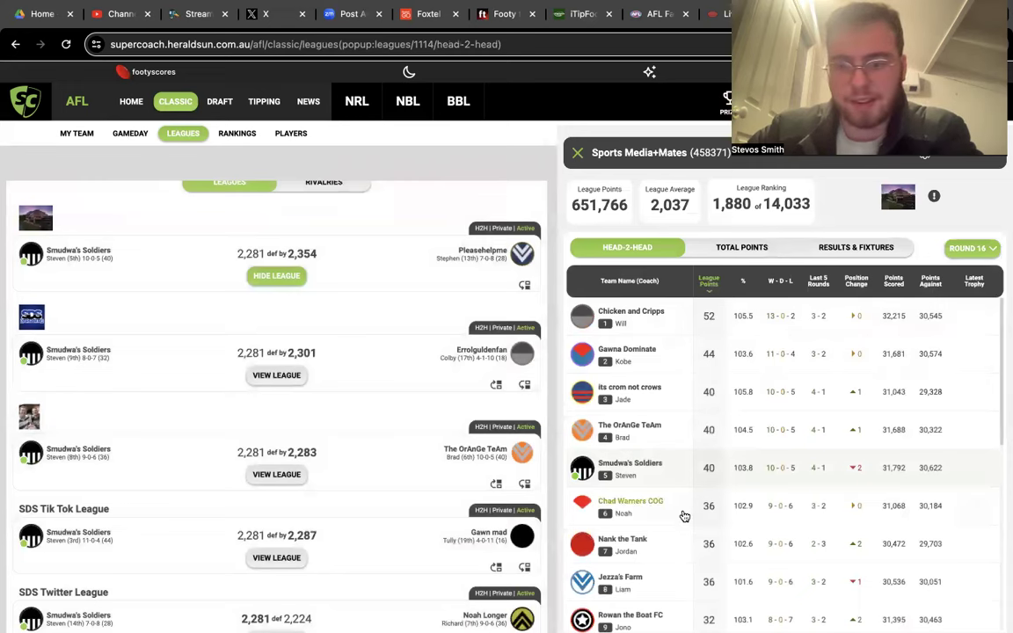
{"action": "scroll", "coordinate": [682, 515], "scroll_direction": "down", "scroll_amount": 2}
{"action": "scroll", "coordinate": [685, 495], "scroll_direction": "up", "scroll_amount": 2}
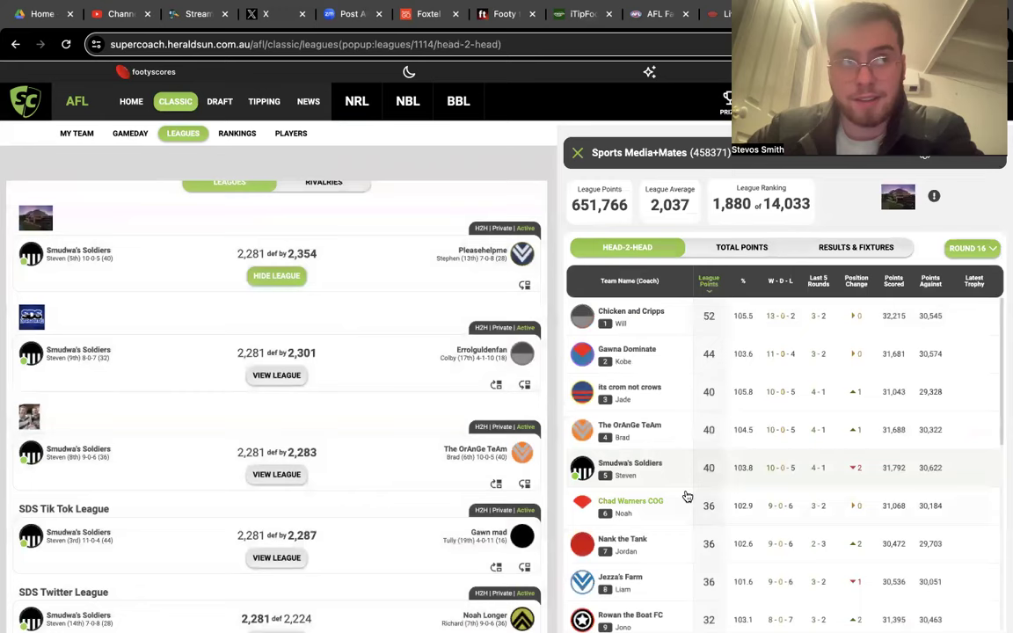
{"action": "left_click", "coordinate": [584, 153]}
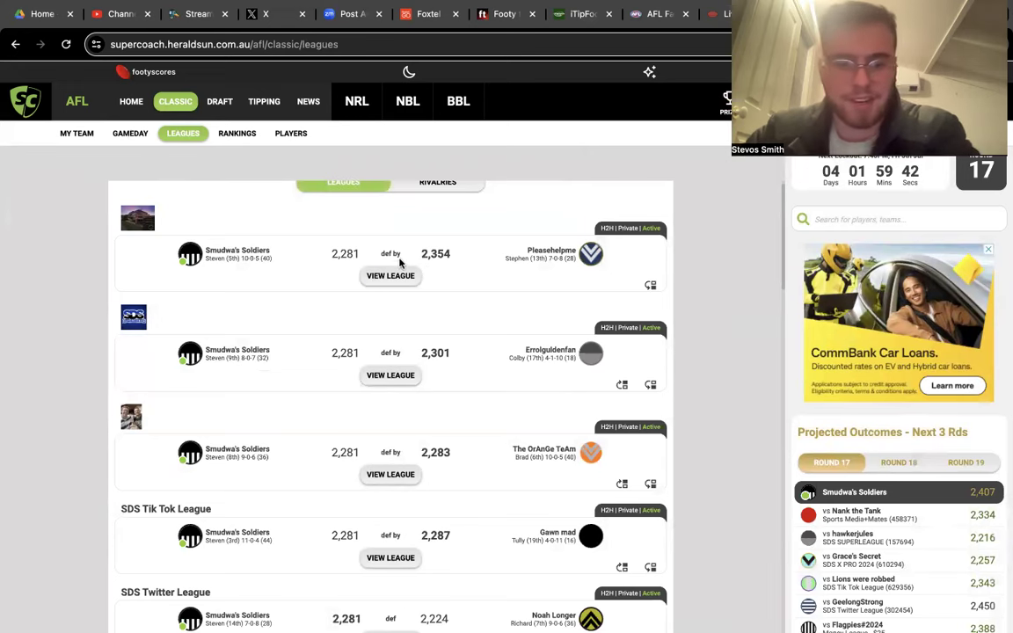
{"action": "scroll", "coordinate": [406, 254], "scroll_direction": "down", "scroll_amount": 3}
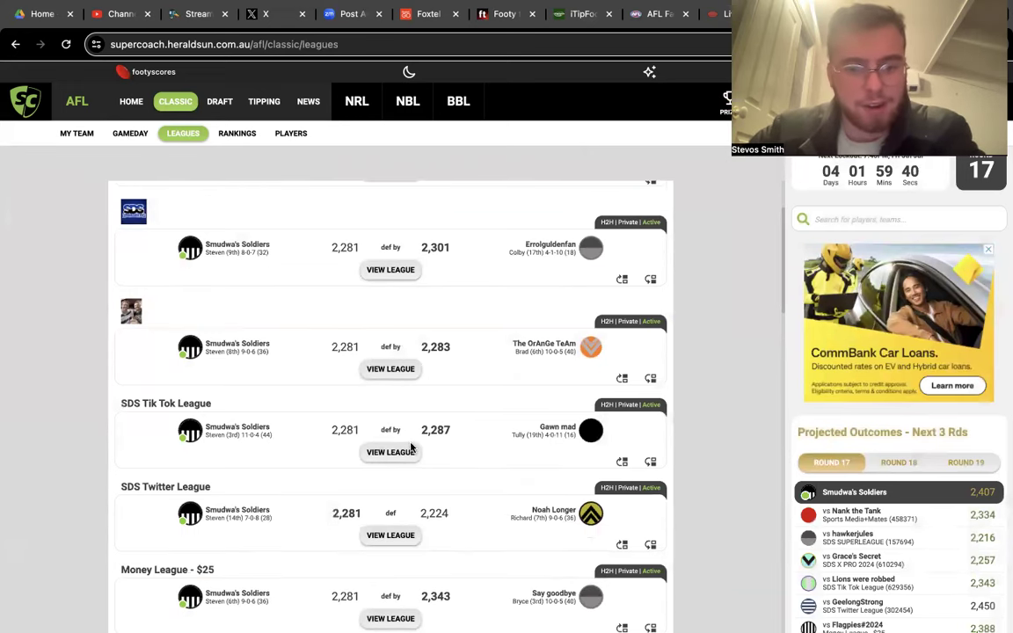
{"action": "left_click", "coordinate": [361, 454]}
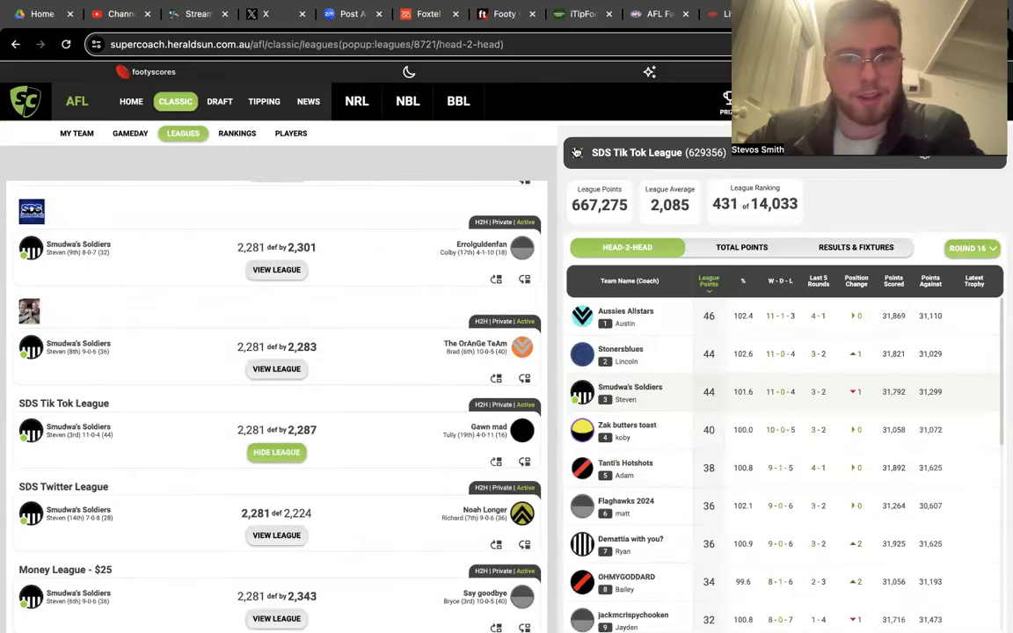
{"action": "left_click", "coordinate": [322, 385]}
Check the SDS Twitter League ladder, ranked 33 of 14,033, then close it.
{"action": "scroll", "coordinate": [322, 385], "scroll_direction": "up", "scroll_amount": 2}
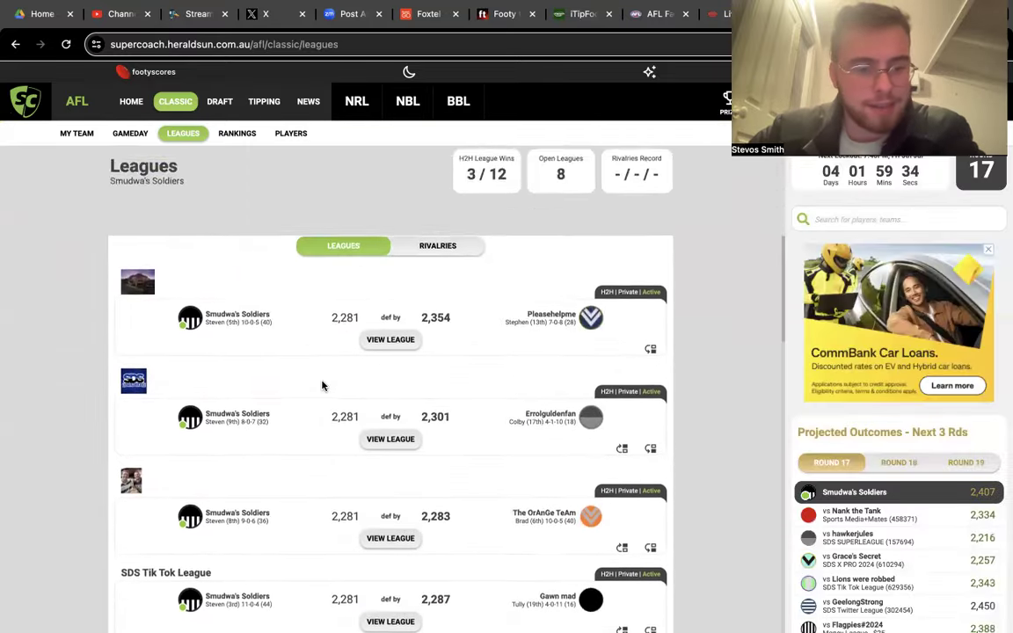
{"action": "scroll", "coordinate": [321, 385], "scroll_direction": "down", "scroll_amount": 4}
{"action": "left_click", "coordinate": [407, 456]}
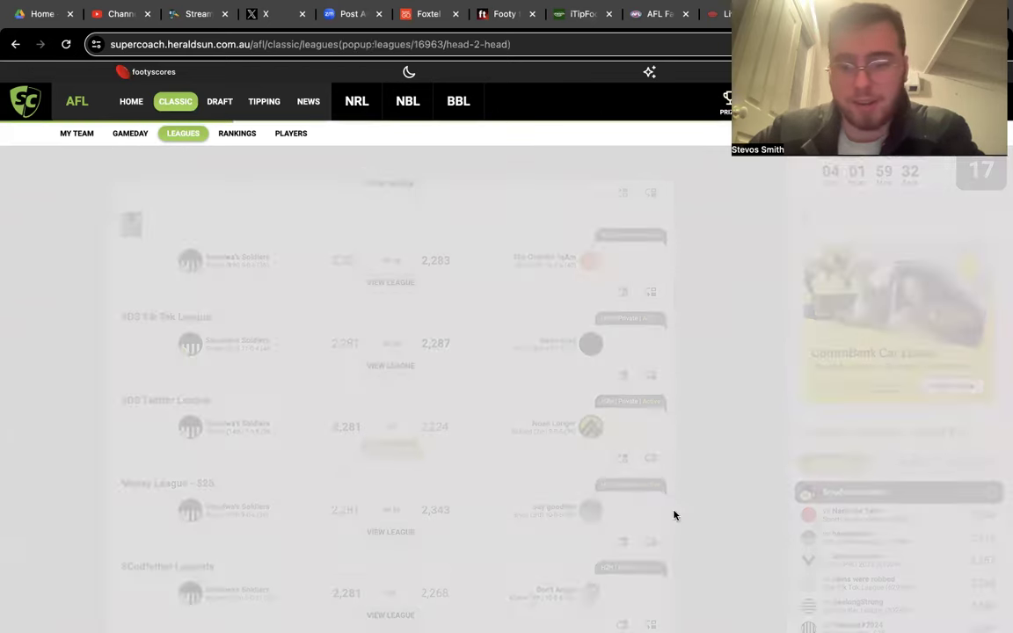
{"action": "scroll", "coordinate": [842, 479], "scroll_direction": "down", "scroll_amount": 3}
{"action": "scroll", "coordinate": [842, 479], "scroll_direction": "up", "scroll_amount": 1}
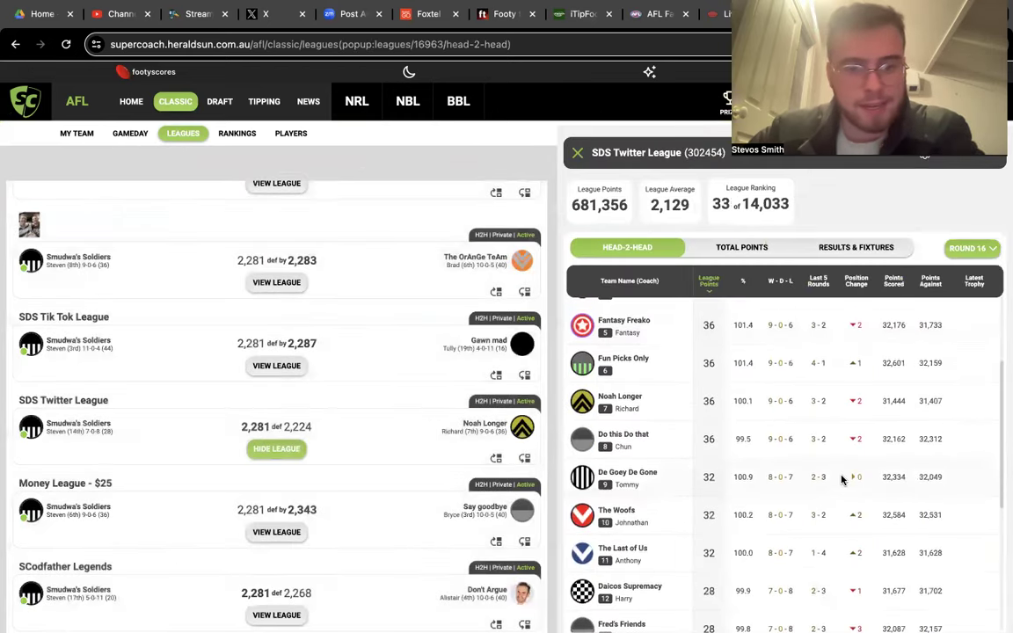
{"action": "scroll", "coordinate": [841, 480], "scroll_direction": "down", "scroll_amount": 5}
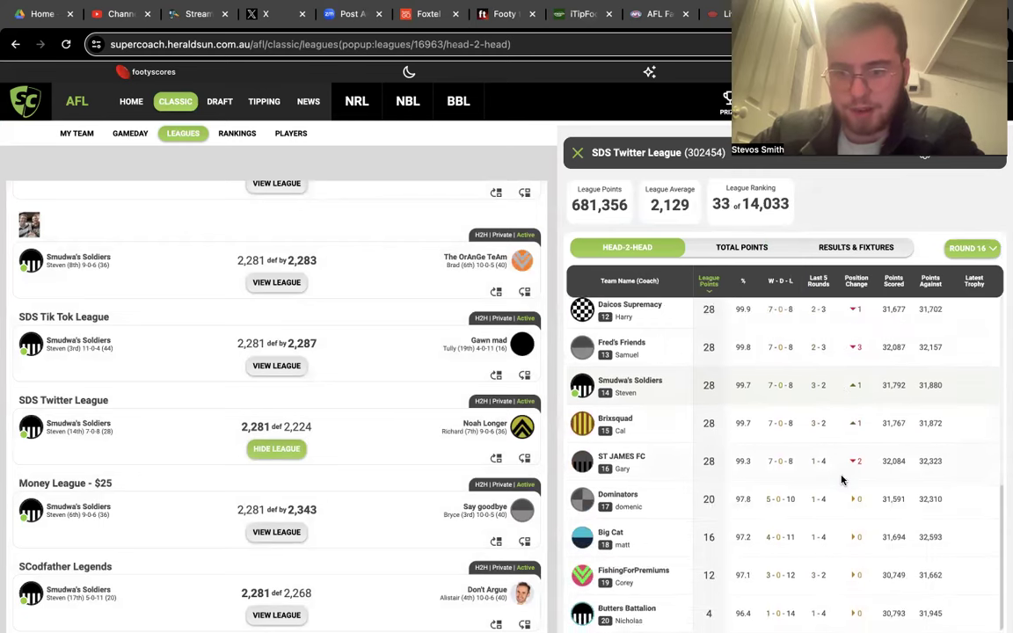
{"action": "scroll", "coordinate": [841, 479], "scroll_direction": "up", "scroll_amount": 2}
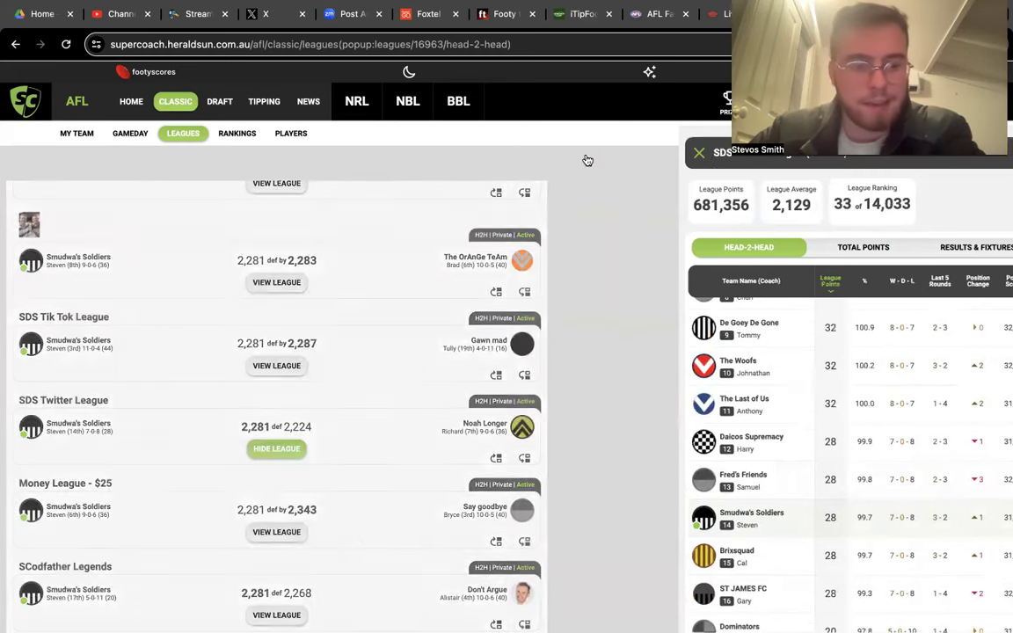
{"action": "left_click", "coordinate": [580, 156]}
{"action": "scroll", "coordinate": [369, 391], "scroll_direction": "down", "scroll_amount": 2}
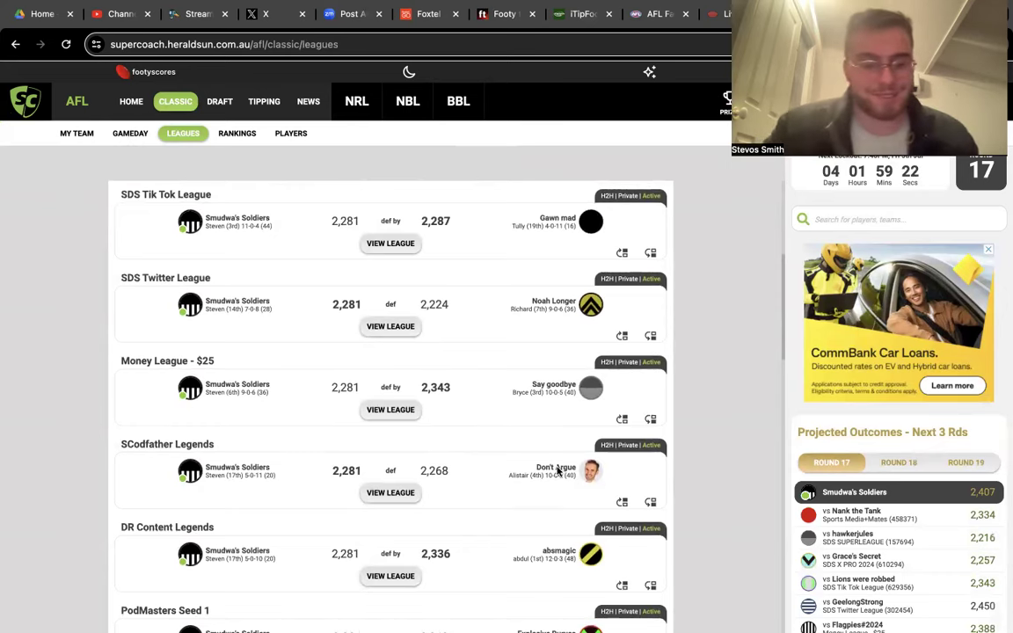
Open the SCodfather Legends ladder, ranked 3 of 14,033, scroll its head-to-head standings, and close it.
{"action": "left_click", "coordinate": [402, 496]}
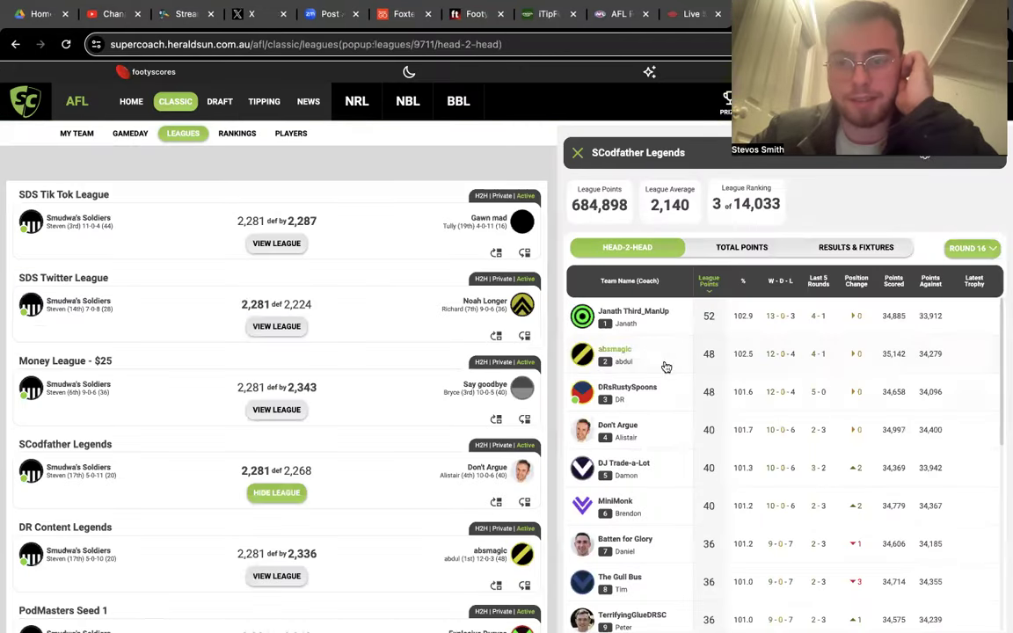
{"action": "scroll", "coordinate": [714, 514], "scroll_direction": "down", "scroll_amount": 1}
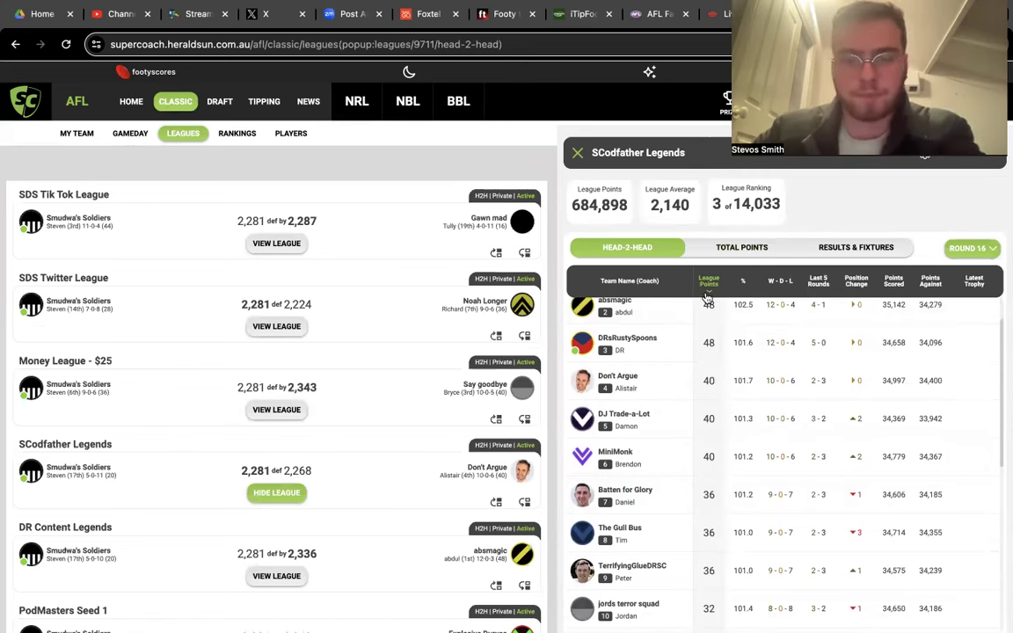
{"action": "scroll", "coordinate": [646, 413], "scroll_direction": "up", "scroll_amount": 1}
{"action": "scroll", "coordinate": [697, 458], "scroll_direction": "down", "scroll_amount": 10}
{"action": "scroll", "coordinate": [697, 458], "scroll_direction": "up", "scroll_amount": 1}
{"action": "scroll", "coordinate": [696, 458], "scroll_direction": "down", "scroll_amount": 1}
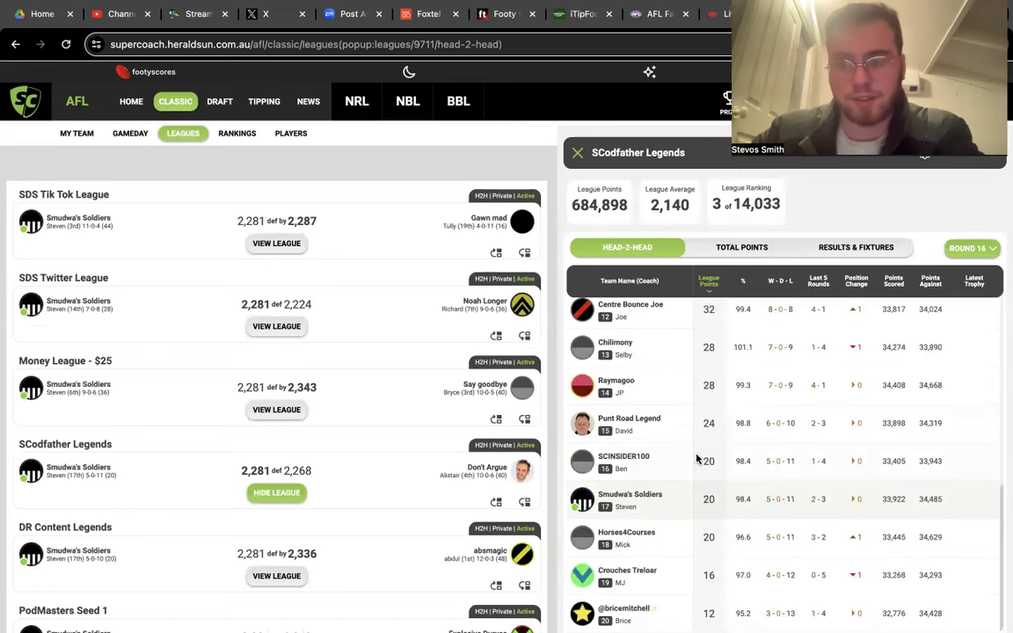
{"action": "scroll", "coordinate": [696, 458], "scroll_direction": "up", "scroll_amount": 1}
{"action": "scroll", "coordinate": [696, 458], "scroll_direction": "down", "scroll_amount": 1}
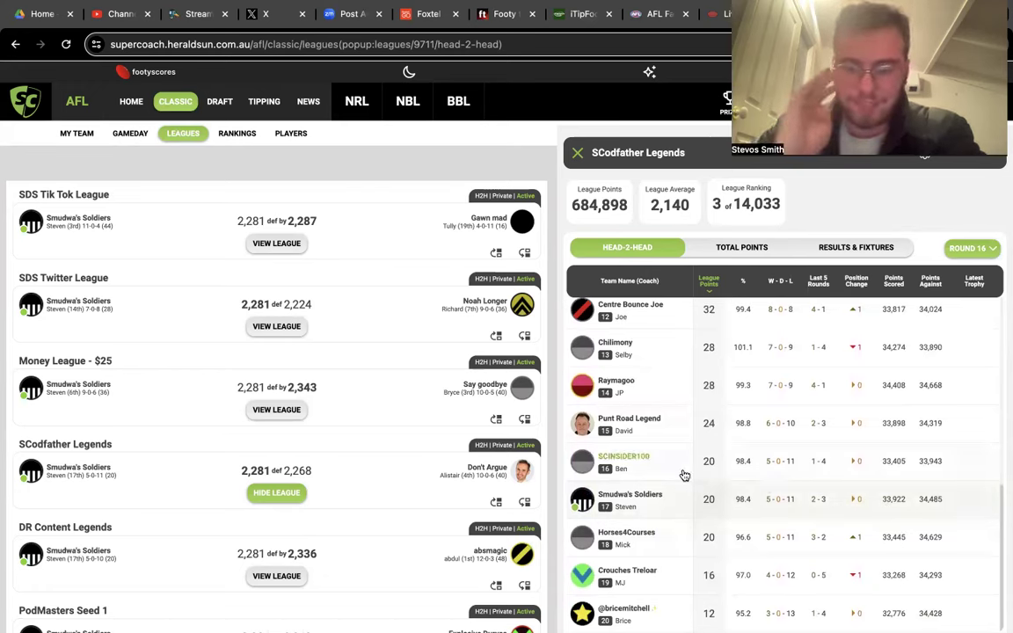
{"action": "scroll", "coordinate": [684, 475], "scroll_direction": "up", "scroll_amount": 3}
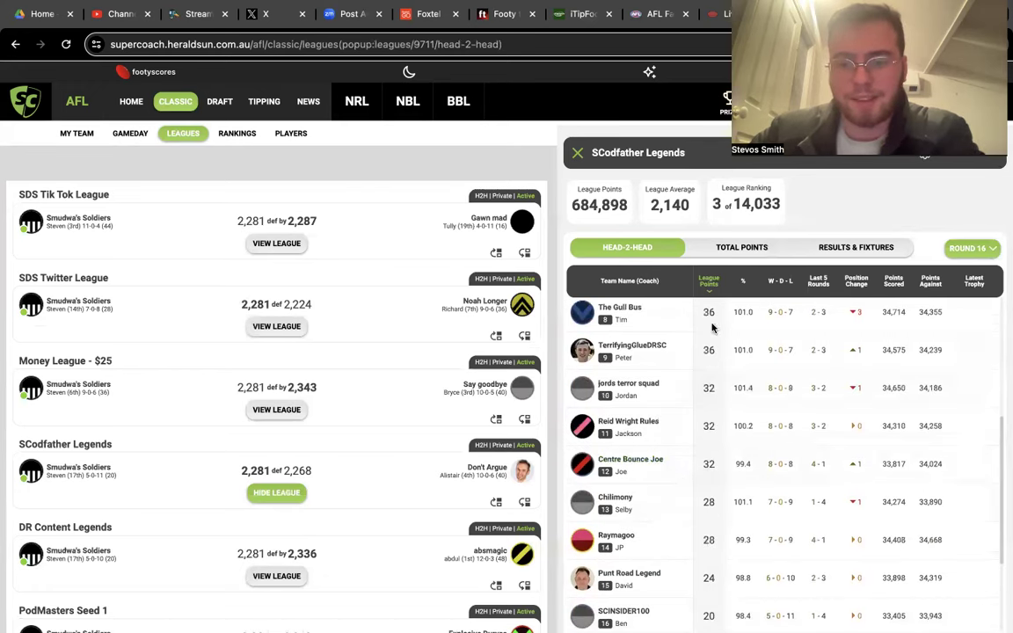
{"action": "scroll", "coordinate": [682, 479], "scroll_direction": "down", "scroll_amount": 3}
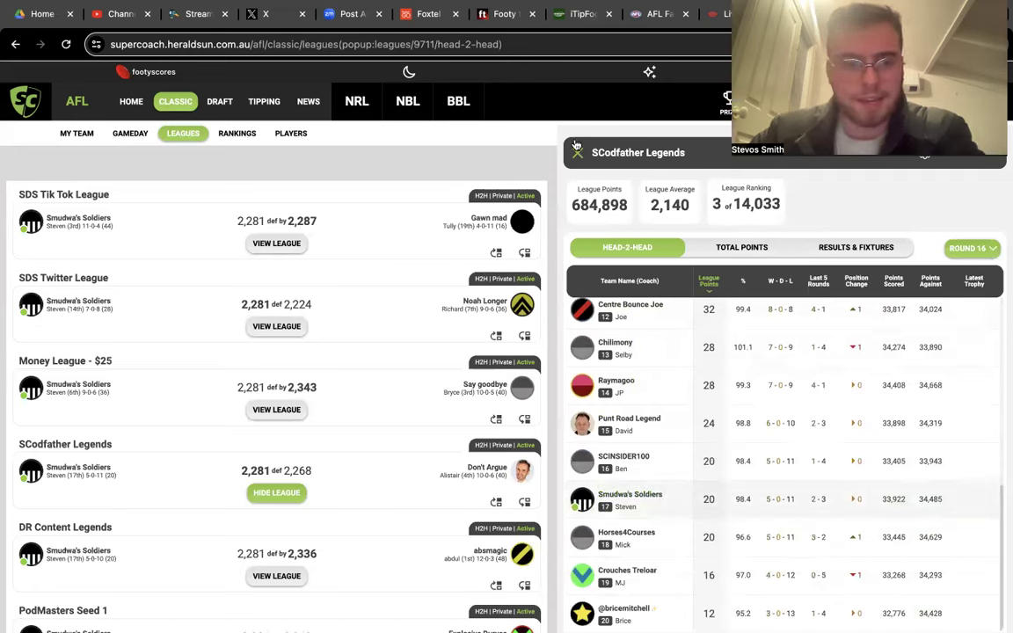
{"action": "scroll", "coordinate": [788, 411], "scroll_direction": "up", "scroll_amount": 5}
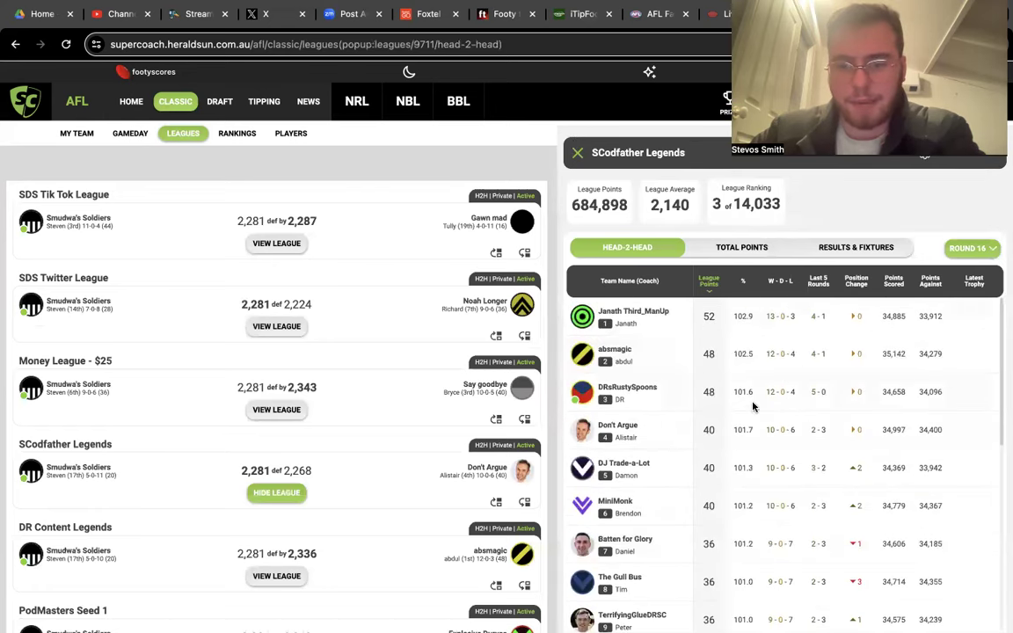
{"action": "scroll", "coordinate": [649, 461], "scroll_direction": "down", "scroll_amount": 5}
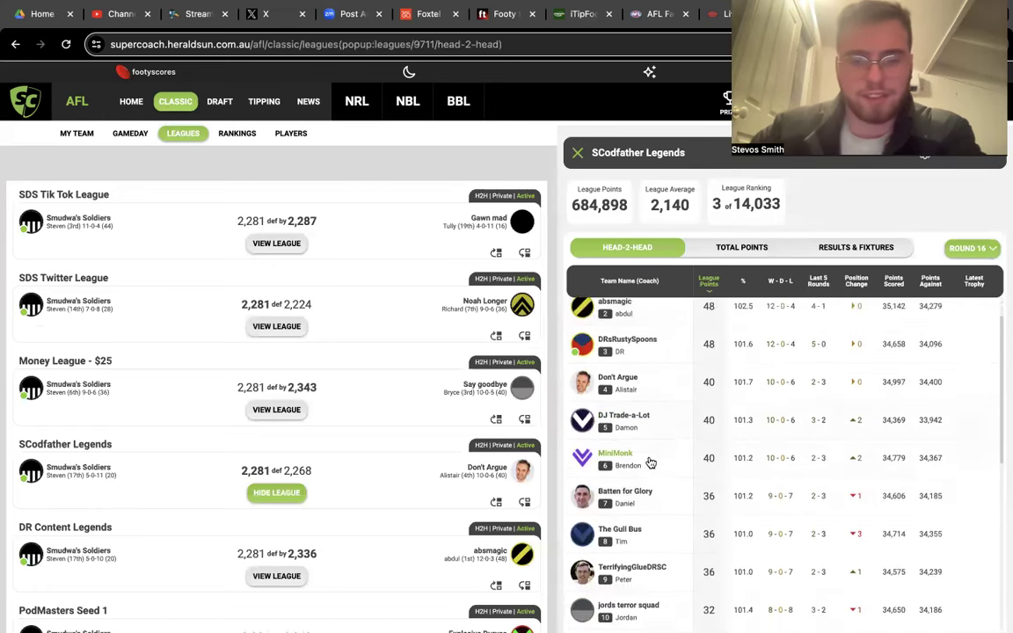
{"action": "scroll", "coordinate": [649, 461], "scroll_direction": "up", "scroll_amount": 5}
{"action": "left_click", "coordinate": [575, 154]}
{"action": "scroll", "coordinate": [209, 492], "scroll_direction": "down", "scroll_amount": 2}
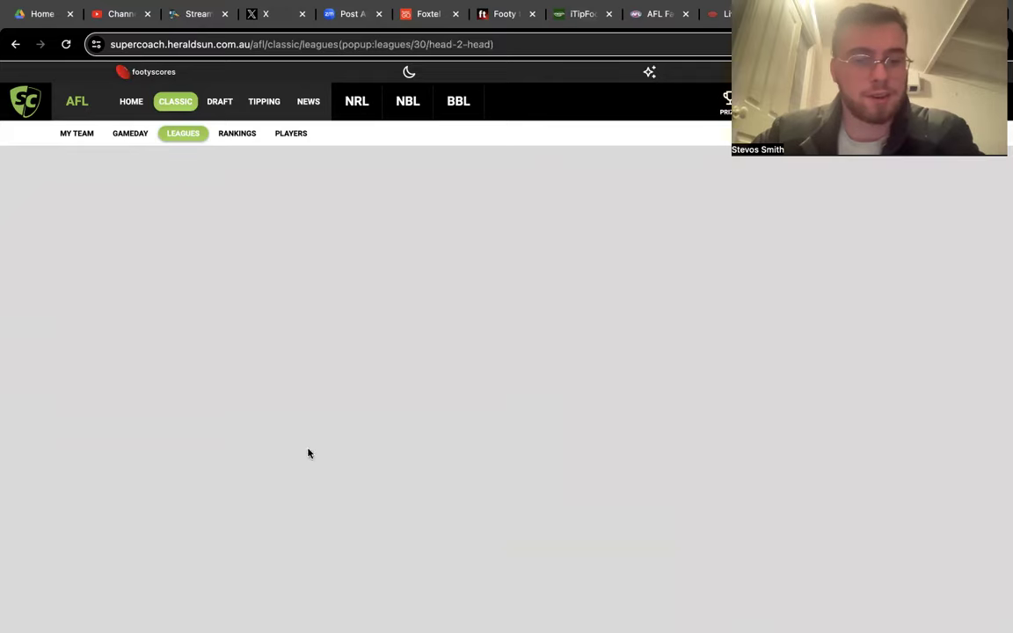
{"action": "scroll", "coordinate": [415, 505], "scroll_direction": "down", "scroll_amount": 2}
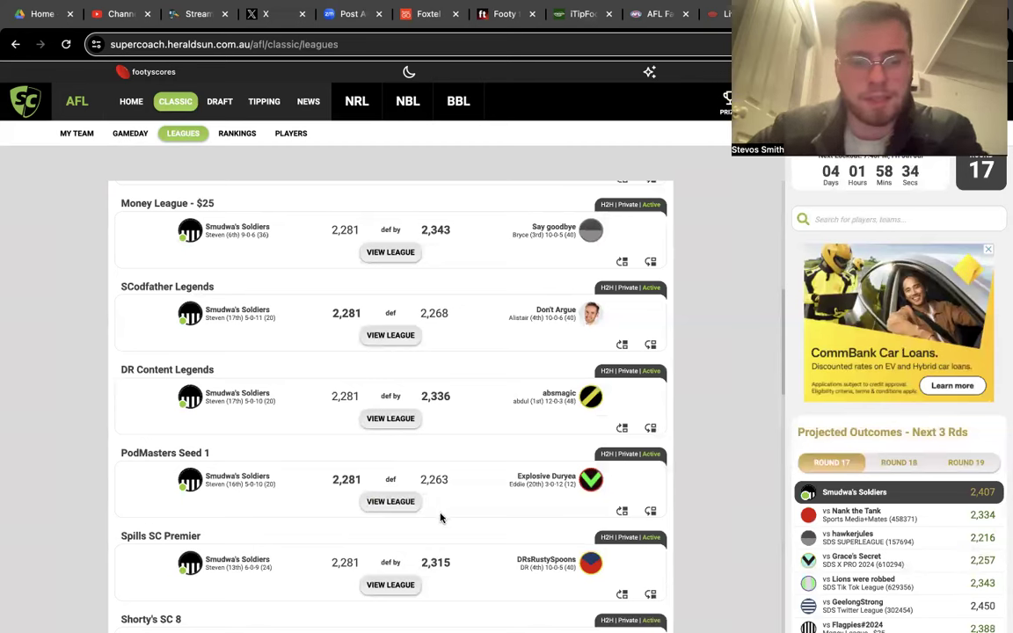
{"action": "scroll", "coordinate": [392, 510], "scroll_direction": "down", "scroll_amount": 3}
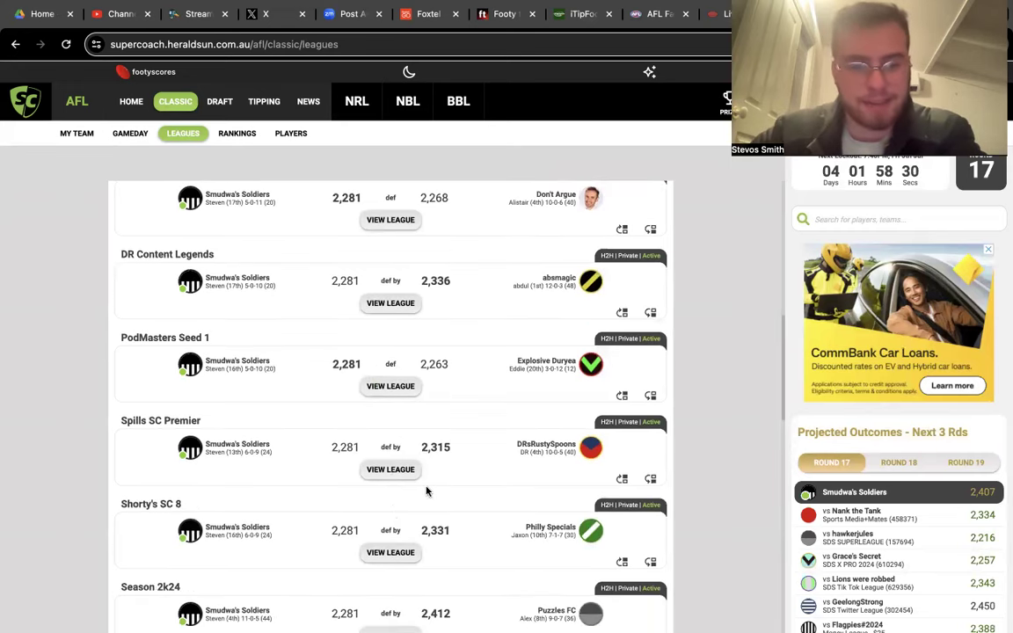
{"action": "scroll", "coordinate": [548, 502], "scroll_direction": "down", "scroll_amount": 3}
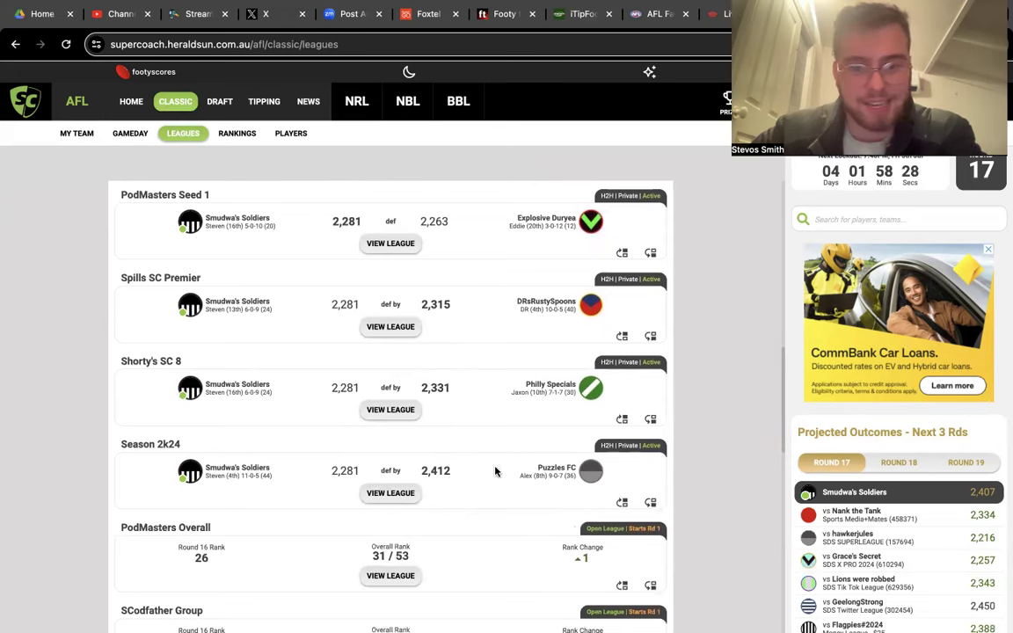
{"action": "scroll", "coordinate": [418, 540], "scroll_direction": "up", "scroll_amount": 10}
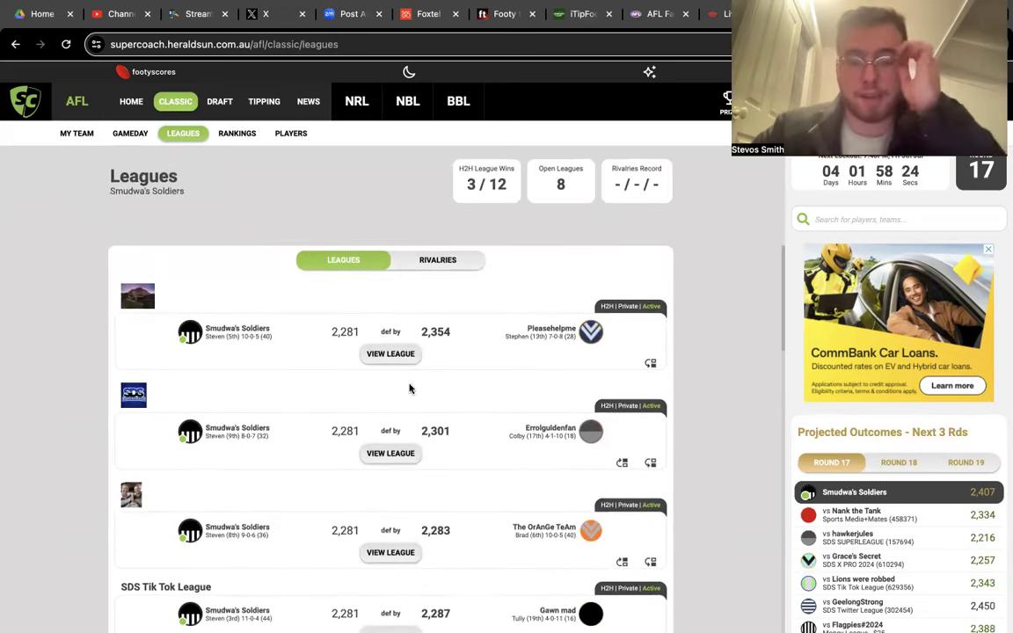
{"action": "scroll", "coordinate": [409, 389], "scroll_direction": "down", "scroll_amount": 5}
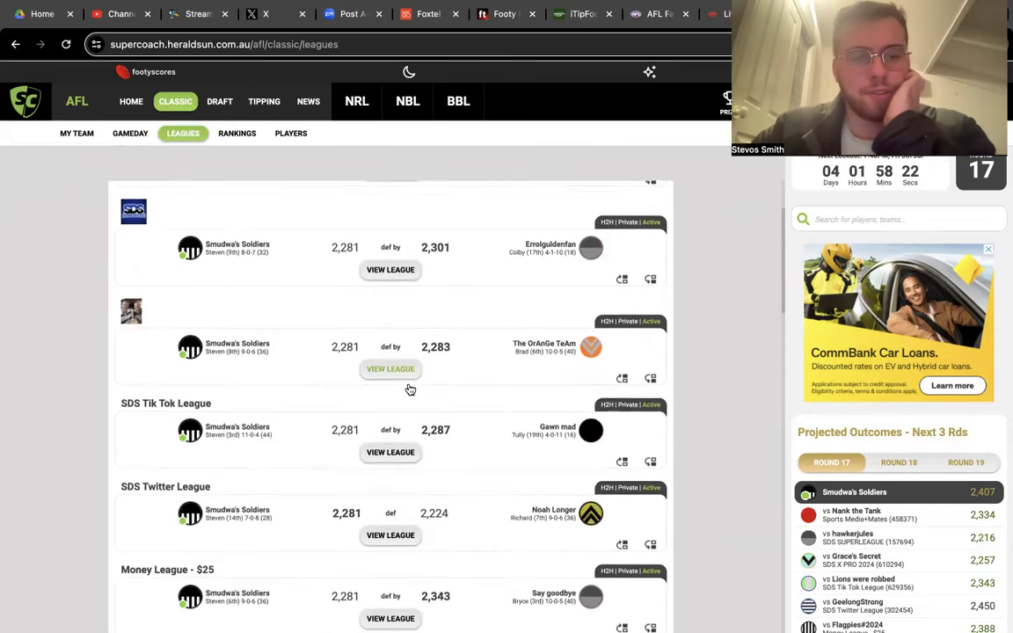
{"action": "scroll", "coordinate": [408, 388], "scroll_direction": "down", "scroll_amount": 3}
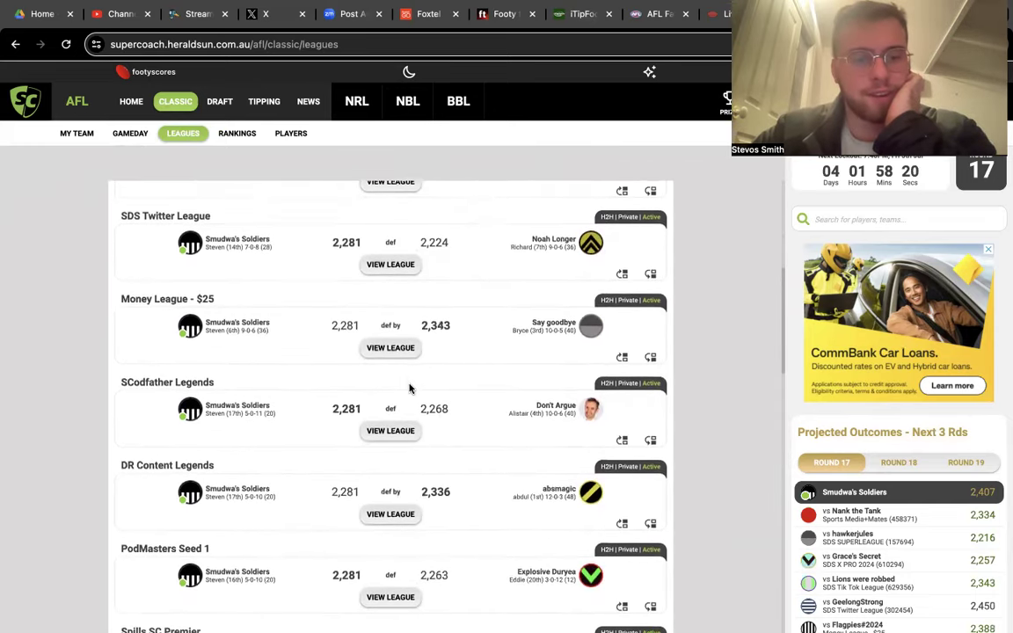
{"action": "scroll", "coordinate": [409, 387], "scroll_direction": "down", "scroll_amount": 2}
{"action": "scroll", "coordinate": [412, 360], "scroll_direction": "up", "scroll_amount": 3}
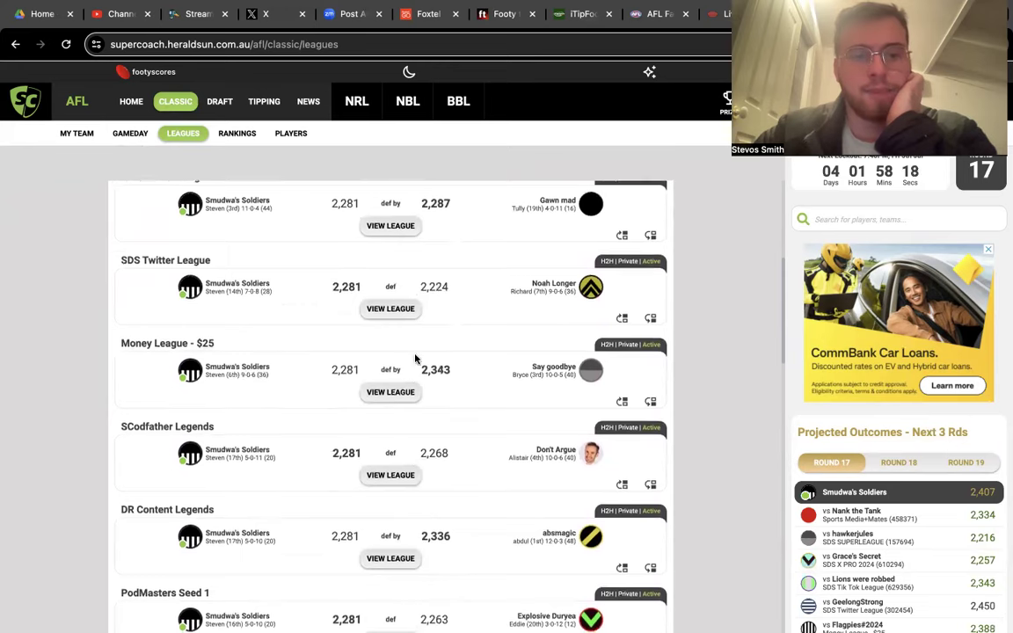
After briefly reopening SDS Twitter League, view the Money League - $25 total points, then head-to-head standings.
{"action": "left_click", "coordinate": [391, 311]}
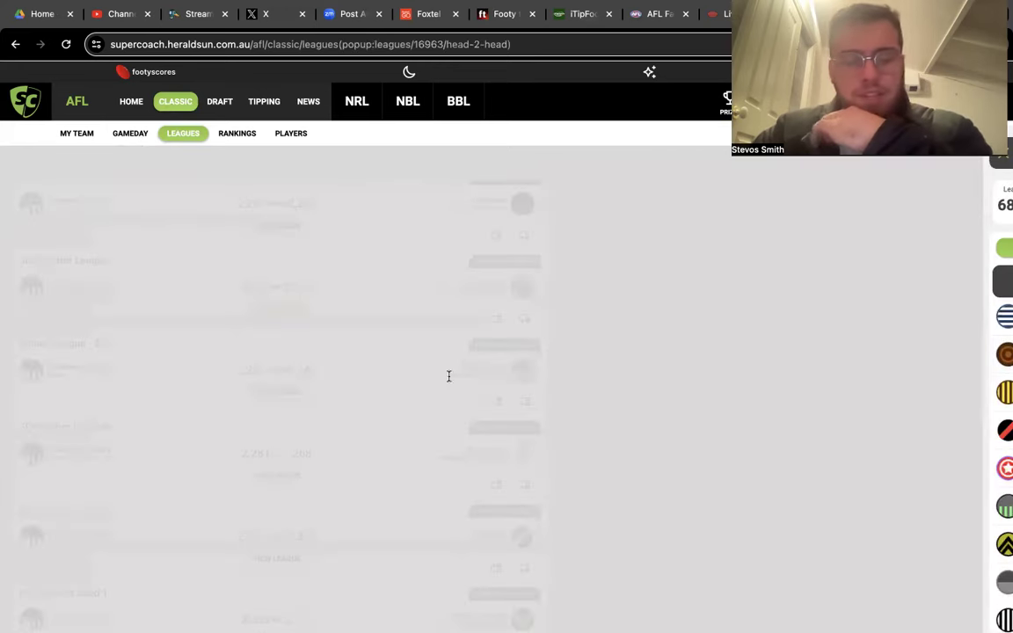
{"action": "left_click", "coordinate": [393, 387]}
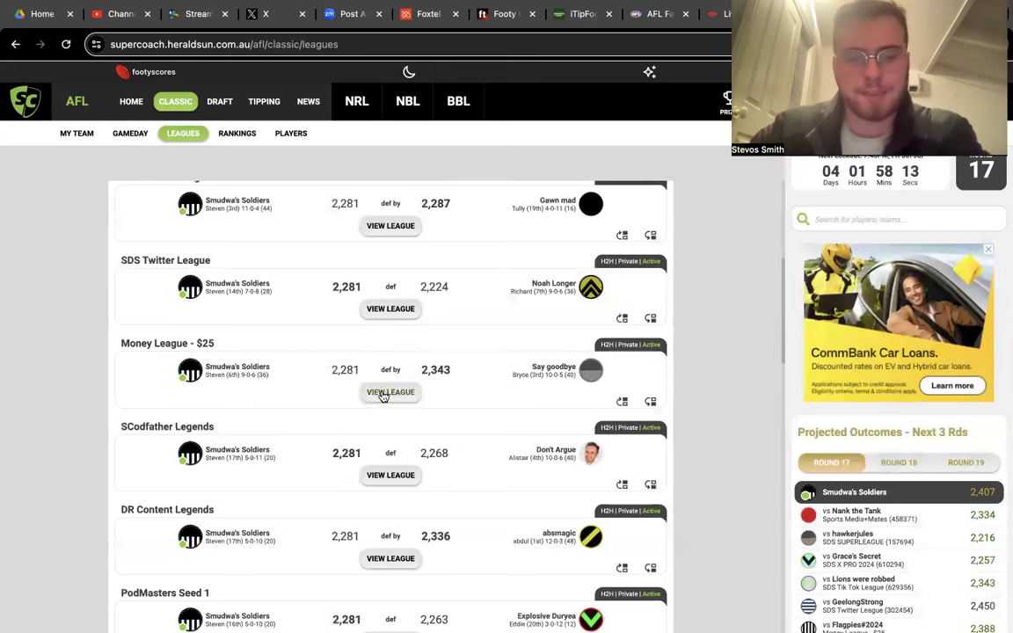
{"action": "left_click", "coordinate": [384, 394]}
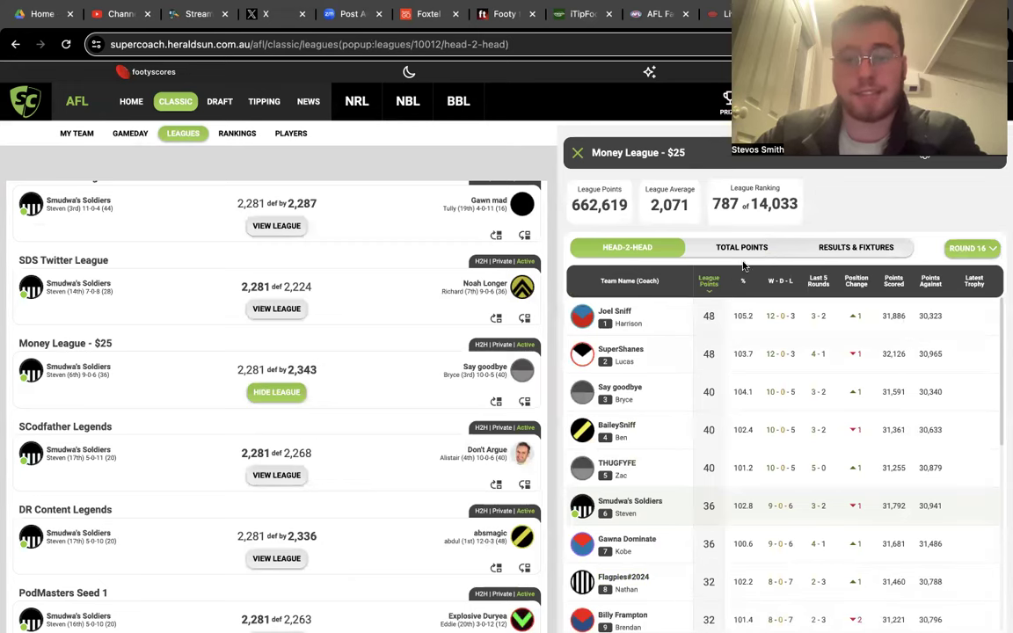
{"action": "left_click", "coordinate": [752, 244]}
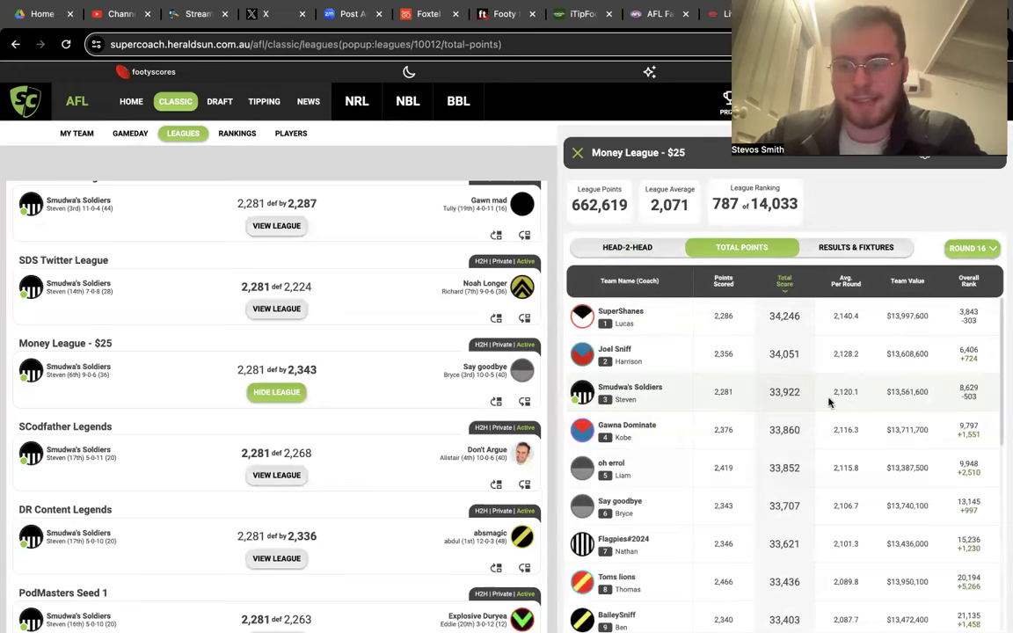
{"action": "left_click", "coordinate": [621, 253]}
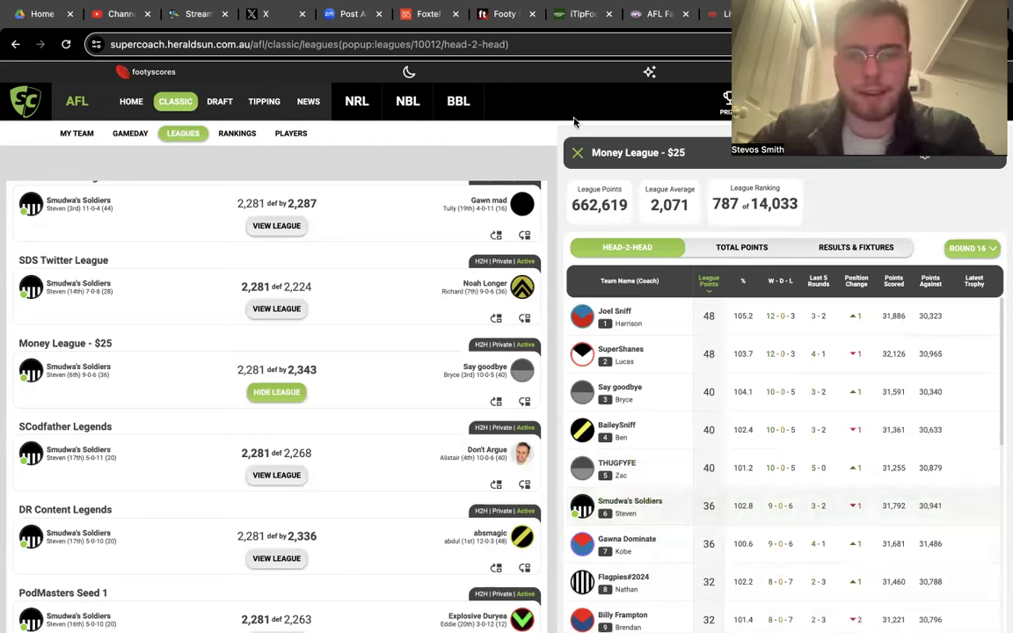
Close the Money League ladder and return to My Team, projected at 2,407 for Round 17.
{"action": "left_click", "coordinate": [577, 150]}
{"action": "scroll", "coordinate": [392, 335], "scroll_direction": "down", "scroll_amount": 10}
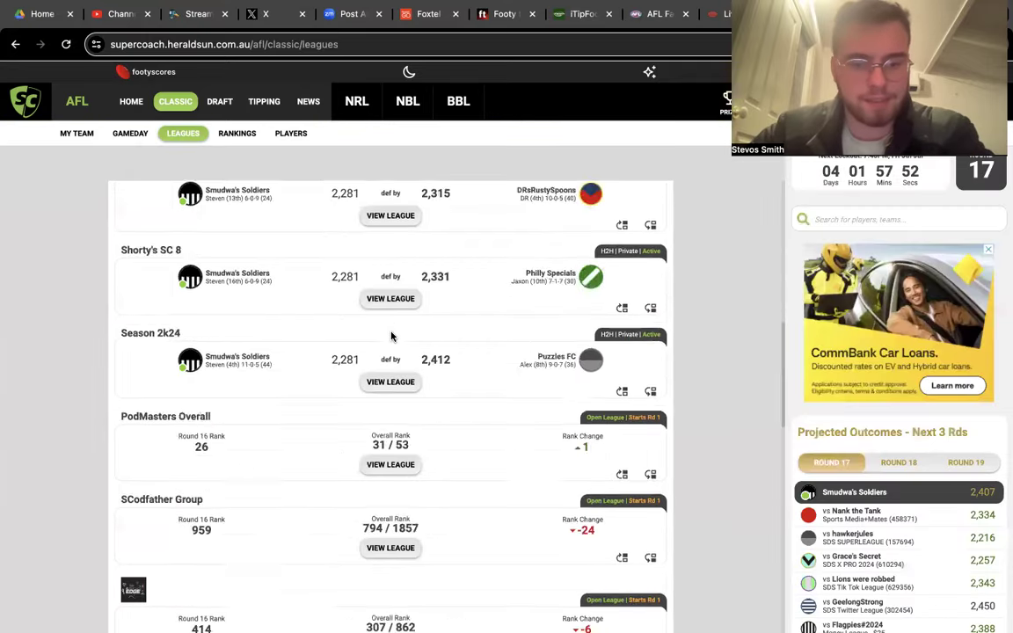
{"action": "scroll", "coordinate": [392, 336], "scroll_direction": "up", "scroll_amount": 10}
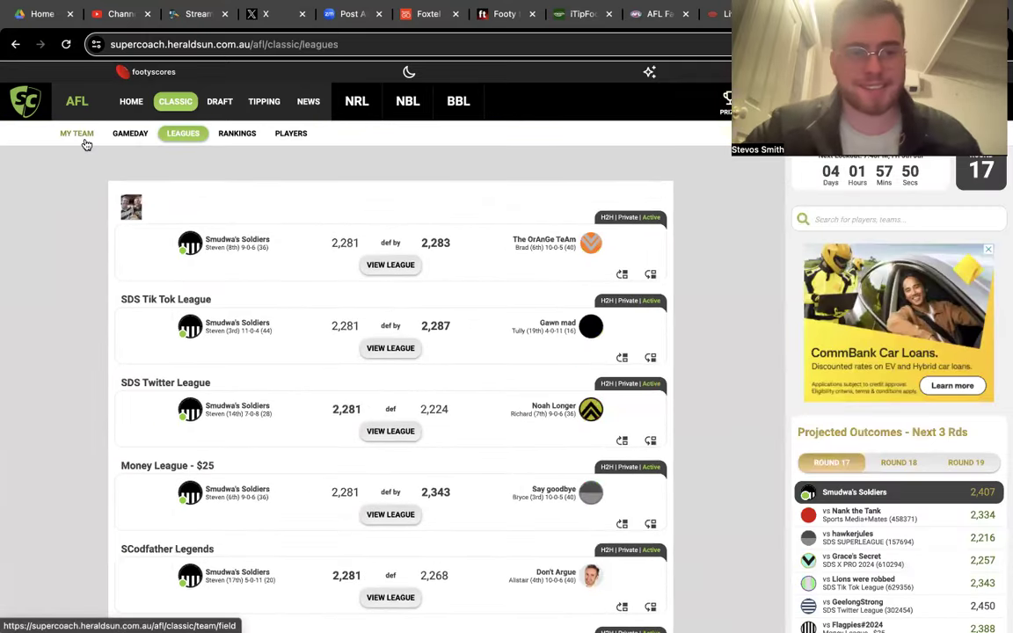
{"action": "left_click", "coordinate": [84, 142]}
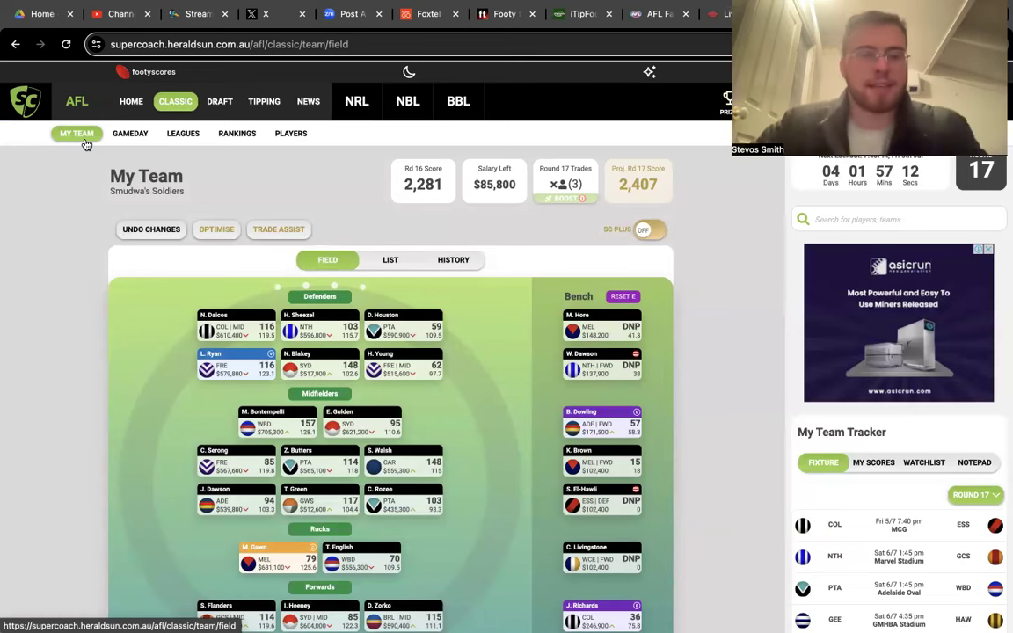
Open the Players page and list the most traded-out players in the Most Popular Trades sidebar.
{"action": "left_click", "coordinate": [292, 134]}
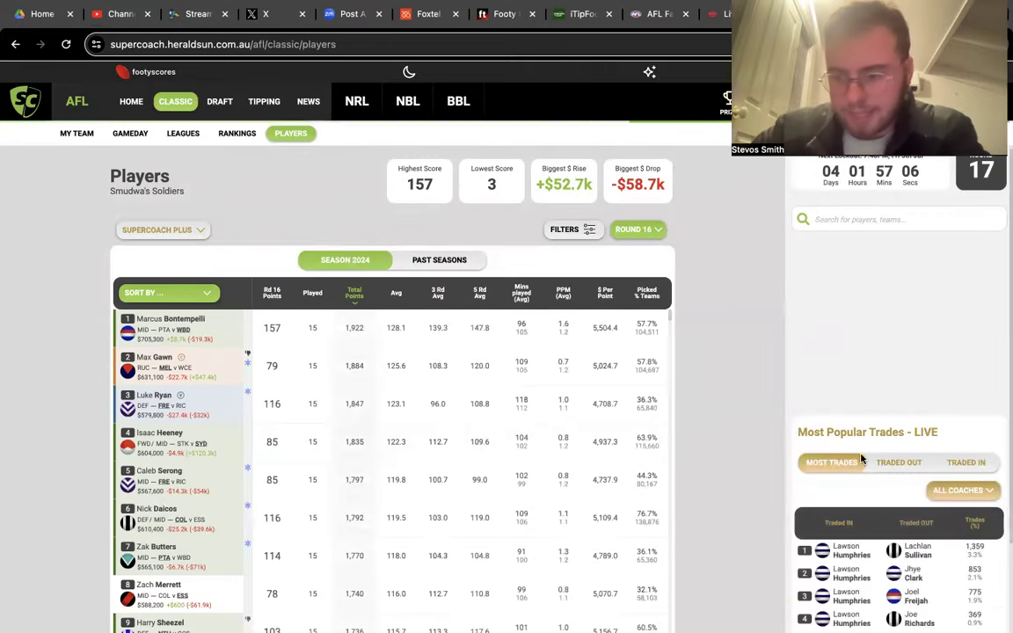
{"action": "scroll", "coordinate": [861, 461], "scroll_direction": "down", "scroll_amount": 2}
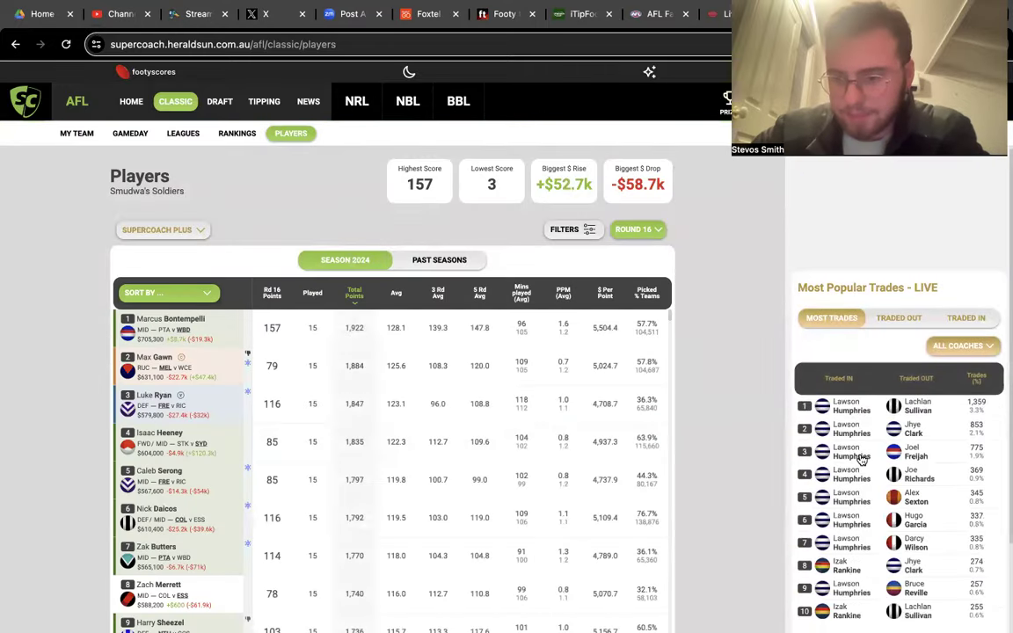
{"action": "left_click", "coordinate": [915, 322]}
{"action": "scroll", "coordinate": [861, 327], "scroll_direction": "down", "scroll_amount": 1}
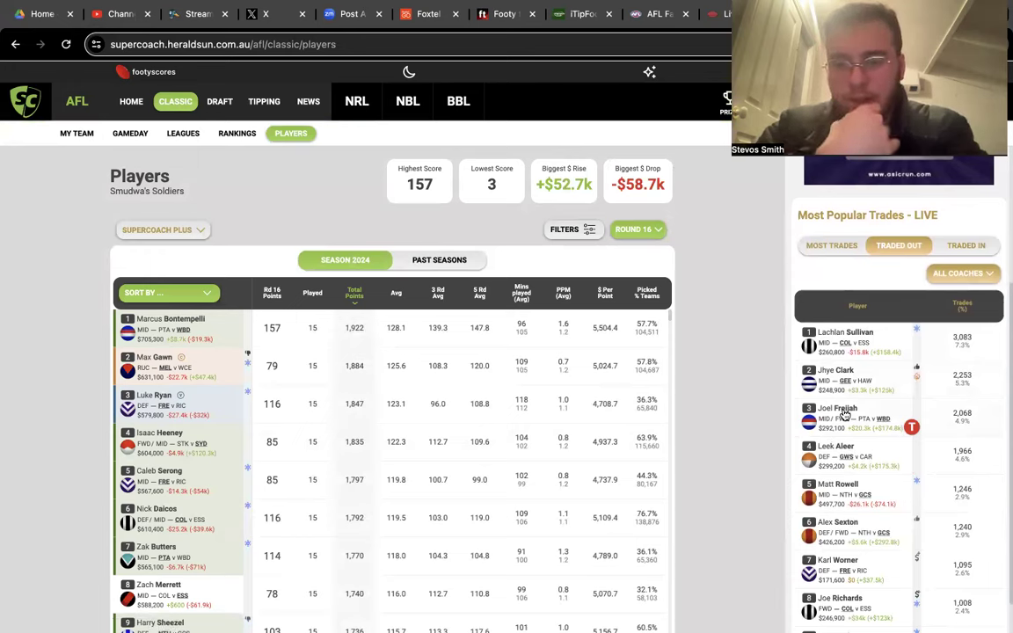
{"action": "scroll", "coordinate": [844, 415], "scroll_direction": "down", "scroll_amount": 1}
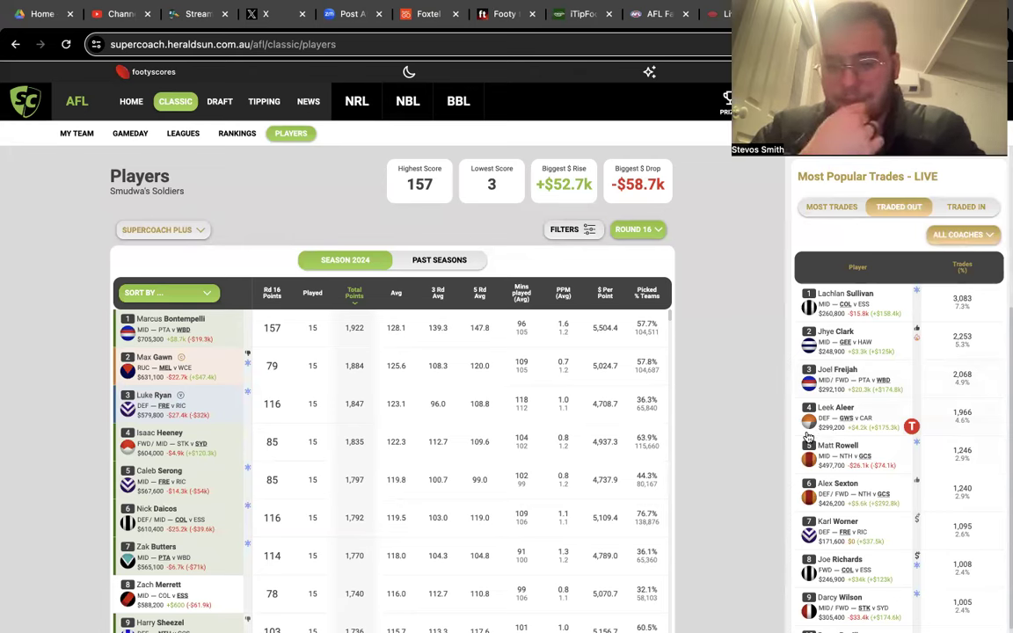
{"action": "scroll", "coordinate": [807, 437], "scroll_direction": "down", "scroll_amount": 1}
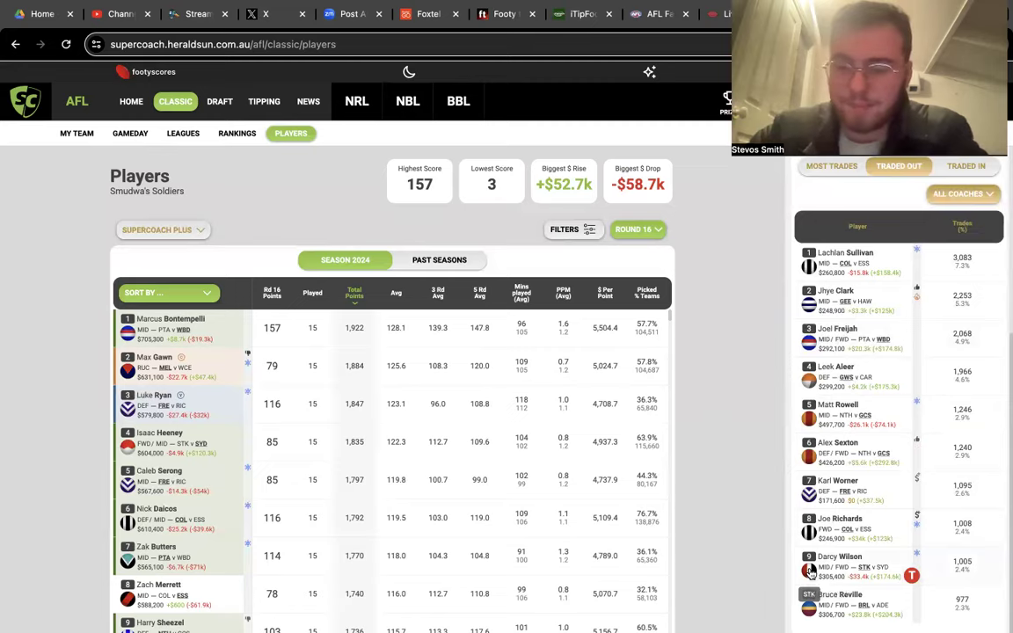
{"action": "left_click", "coordinate": [811, 572]}
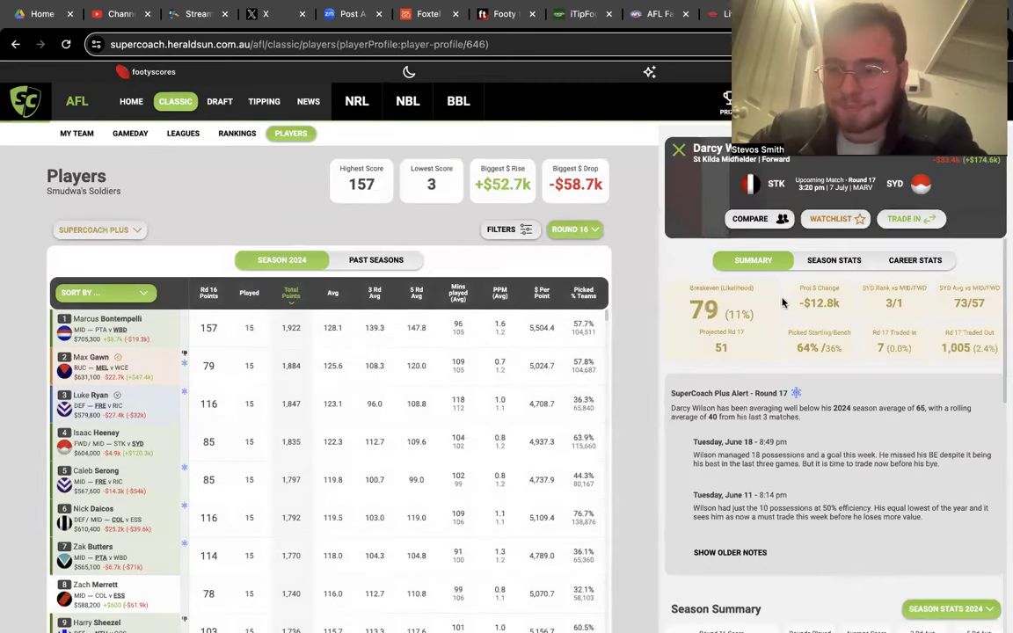
{"action": "left_click", "coordinate": [834, 260]}
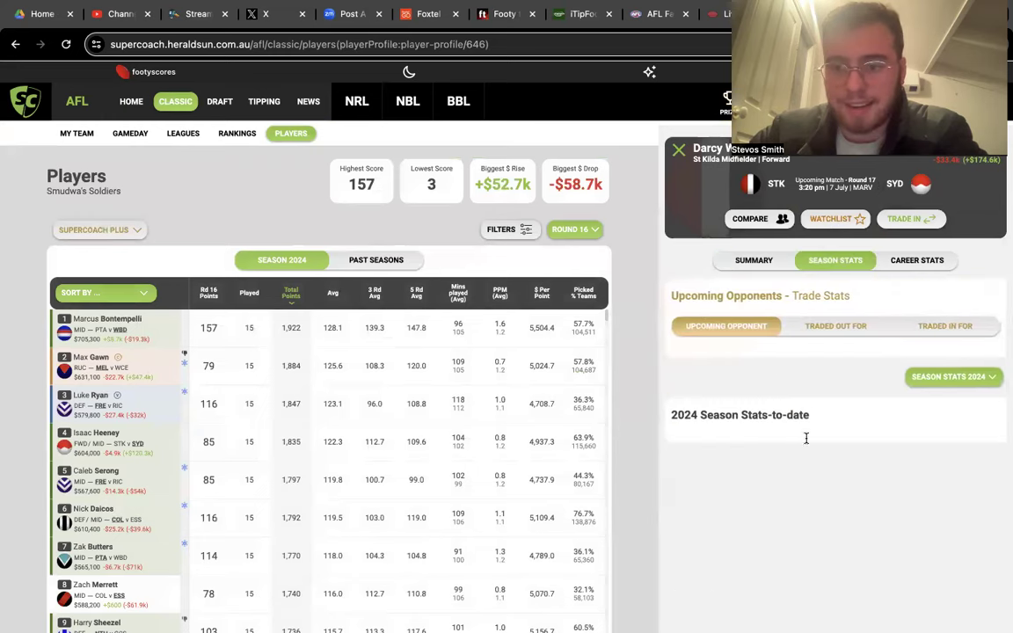
{"action": "scroll", "coordinate": [801, 503], "scroll_direction": "down", "scroll_amount": 6}
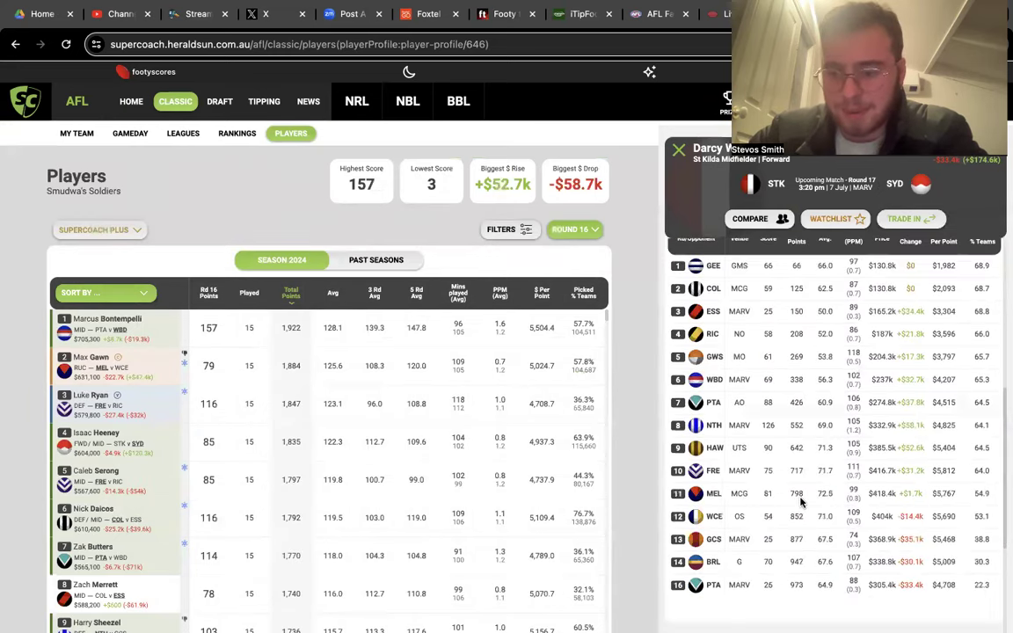
{"action": "scroll", "coordinate": [801, 498], "scroll_direction": "up", "scroll_amount": 1}
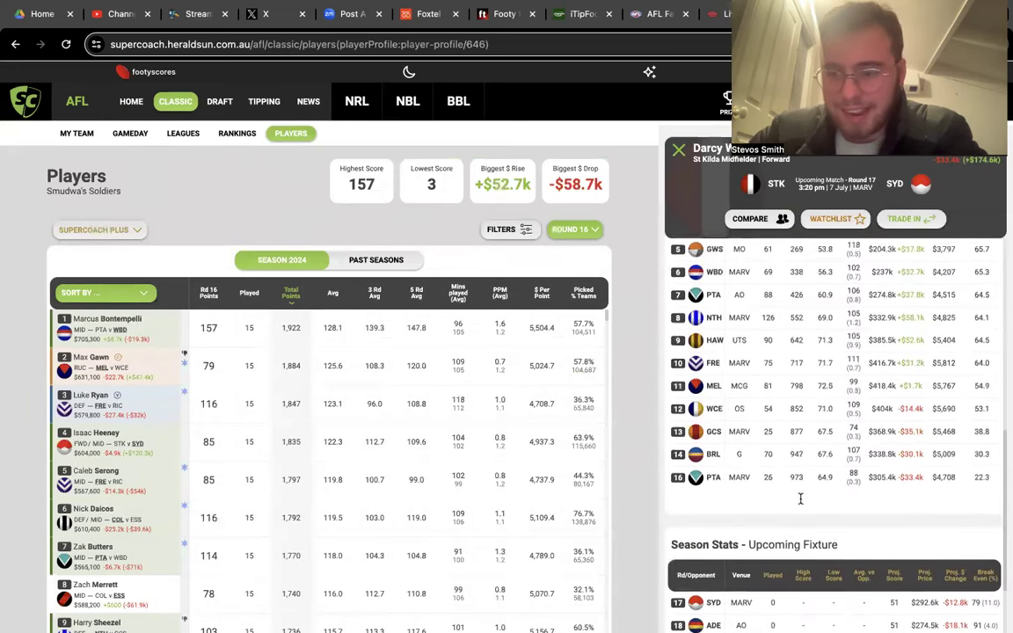
{"action": "left_click", "coordinate": [678, 151]}
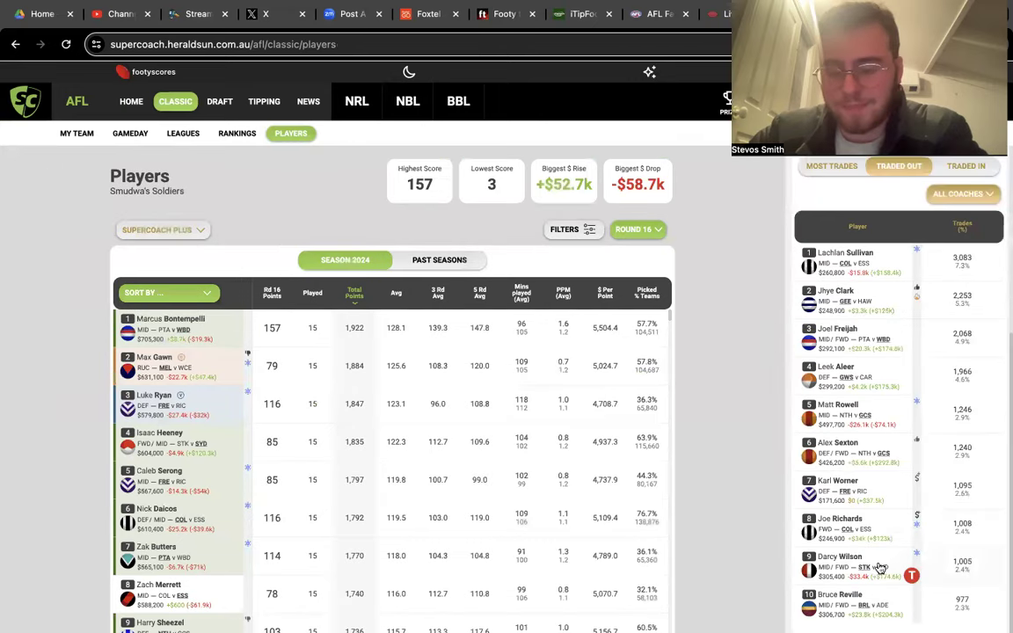
{"action": "scroll", "coordinate": [822, 546], "scroll_direction": "up", "scroll_amount": 2}
{"action": "scroll", "coordinate": [814, 547], "scroll_direction": "up", "scroll_amount": 2}
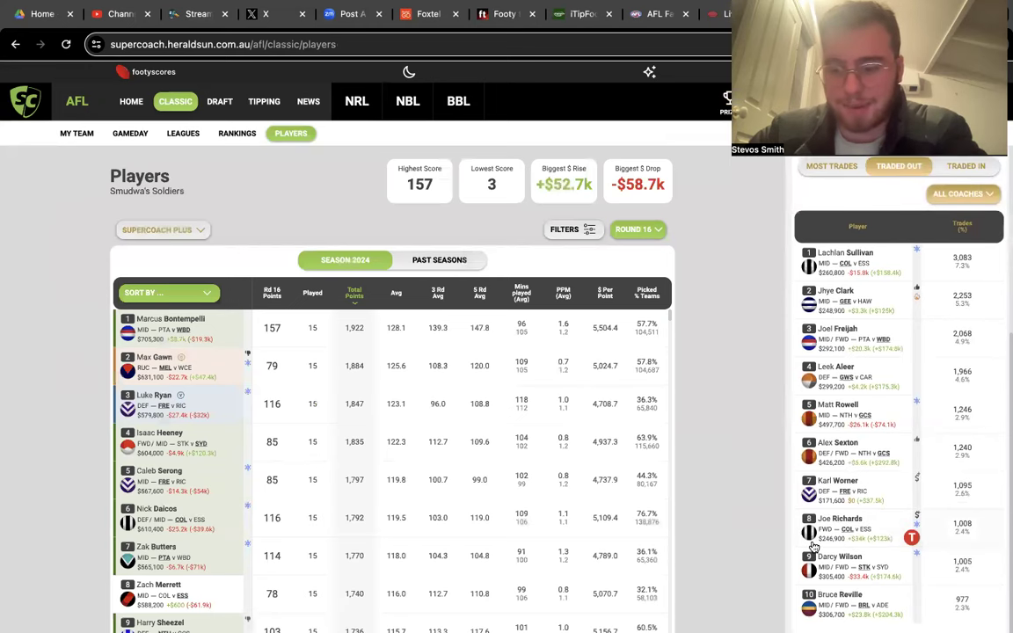
{"action": "scroll", "coordinate": [814, 547], "scroll_direction": "up", "scroll_amount": 2}
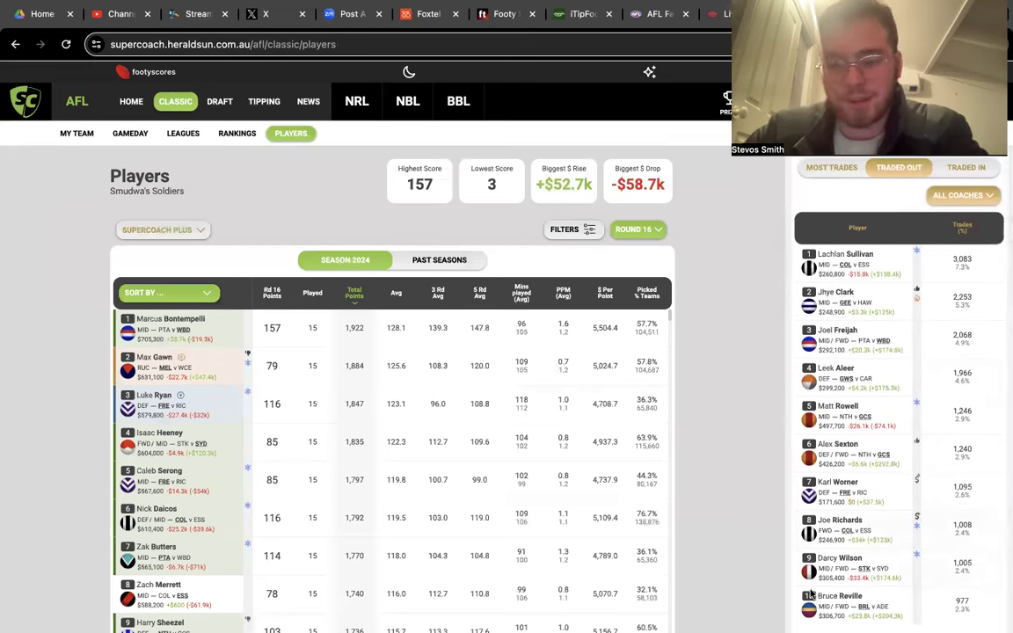
{"action": "scroll", "coordinate": [847, 519], "scroll_direction": "up", "scroll_amount": 5}
Switch the trades sidebar to Traded In, showing Izak Rankine second on 3,048 trades.
{"action": "left_click", "coordinate": [965, 462]}
{"action": "scroll", "coordinate": [900, 351], "scroll_direction": "down", "scroll_amount": 3}
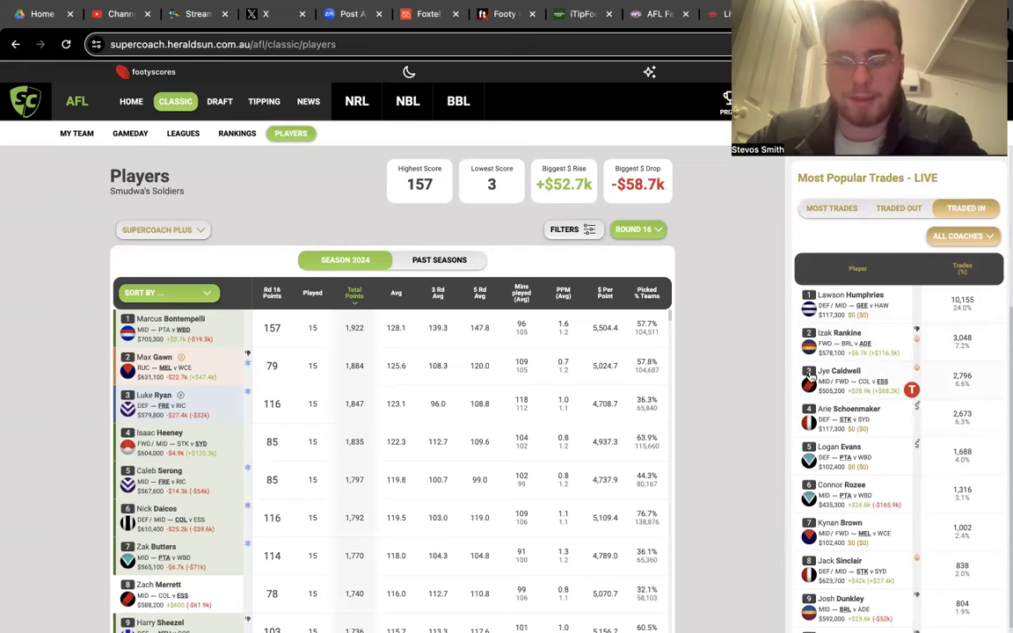
{"action": "scroll", "coordinate": [792, 384], "scroll_direction": "down", "scroll_amount": 1}
{"action": "mouse_move", "coordinate": [851, 380]}
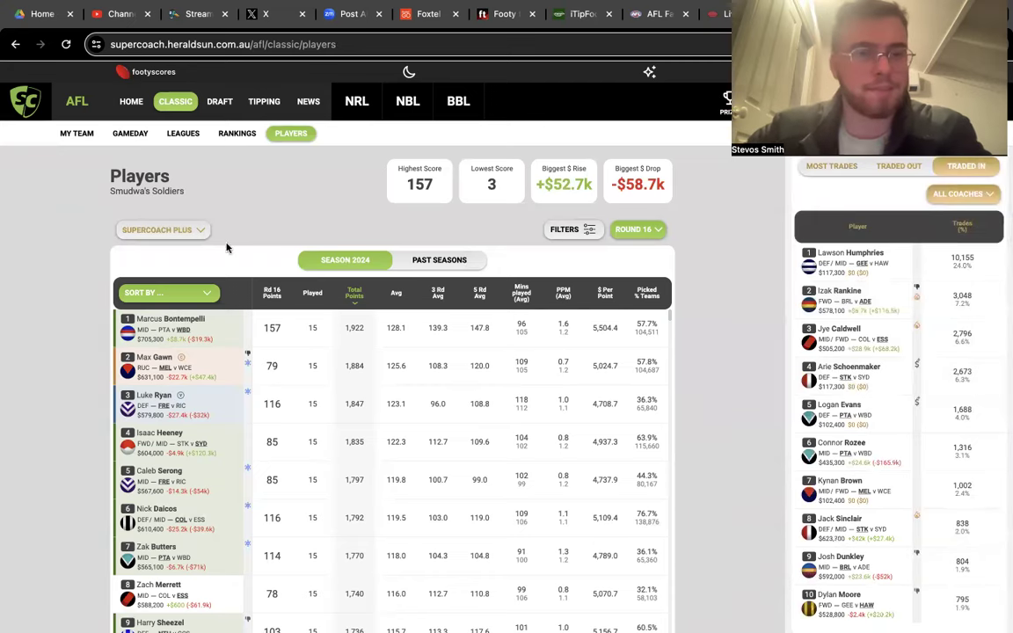
Leave the Players page and return to the Classic My Team field view of the squad.
{"action": "left_click", "coordinate": [79, 135]}
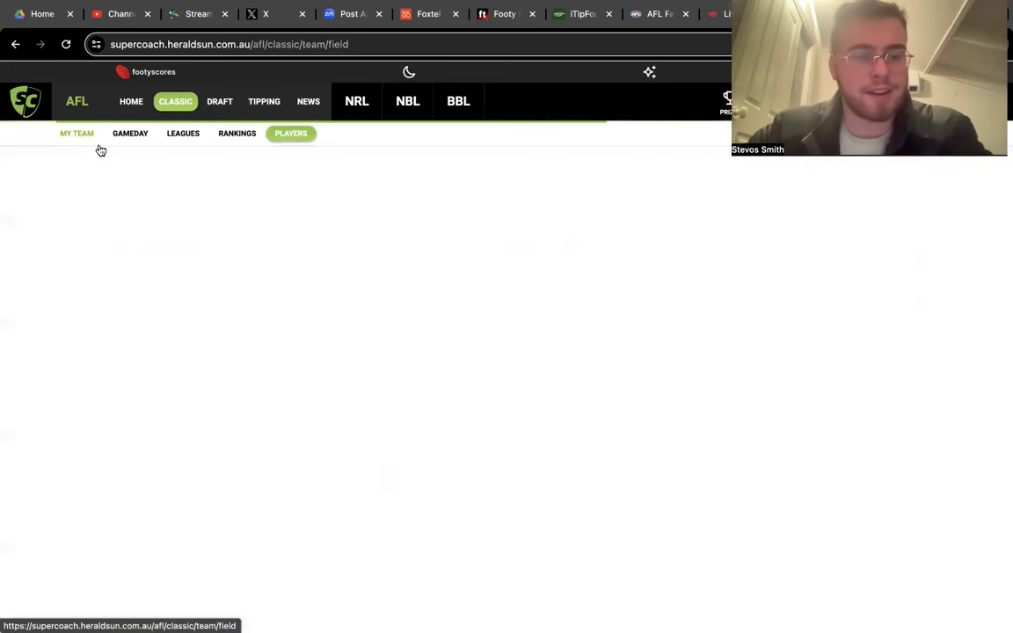